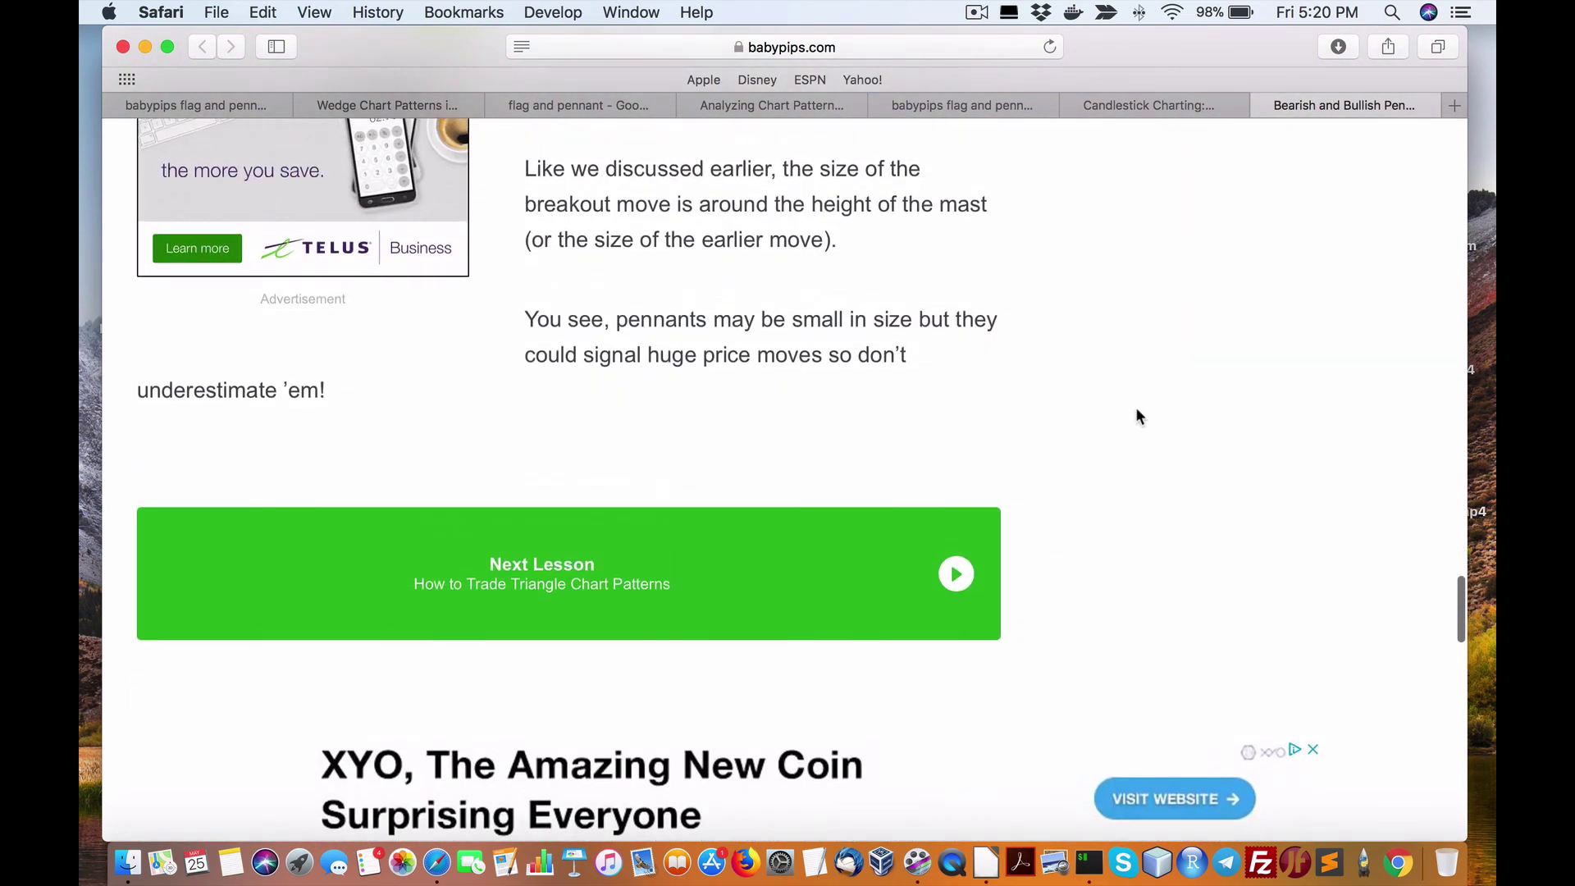
scroll(1121, 369, up, 4)
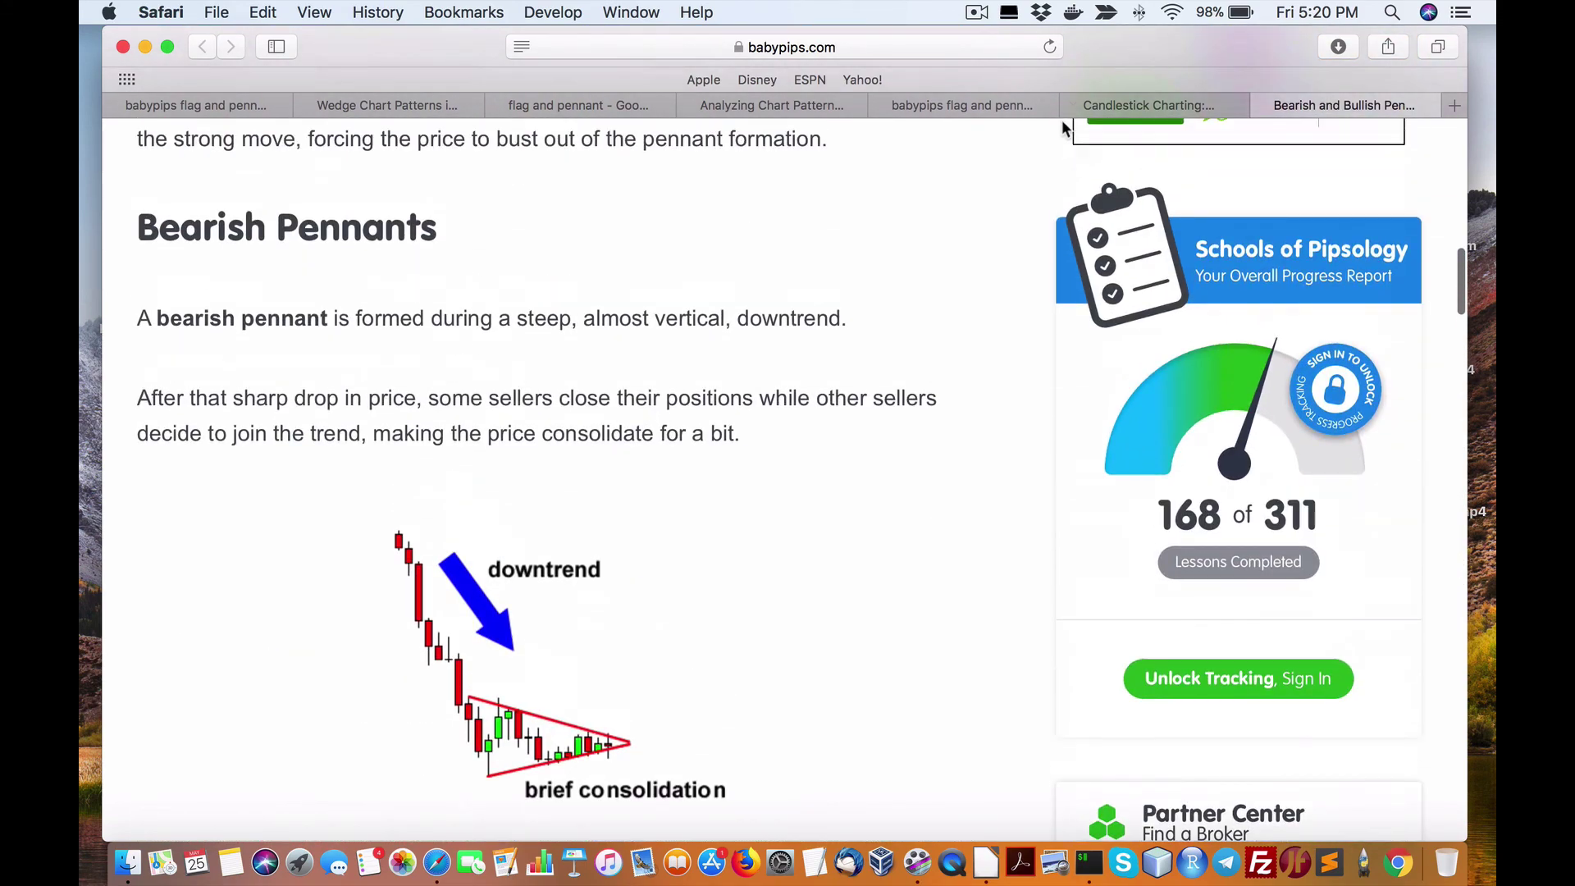
Step: Leave the babypips pennant lesson and switch to the 'babypips flag and pennant' Google results tab
click(1140, 105)
Step: Change the Google query from 'babypips flag and pennant' to 'babypips bullish flag' and search
click(963, 106)
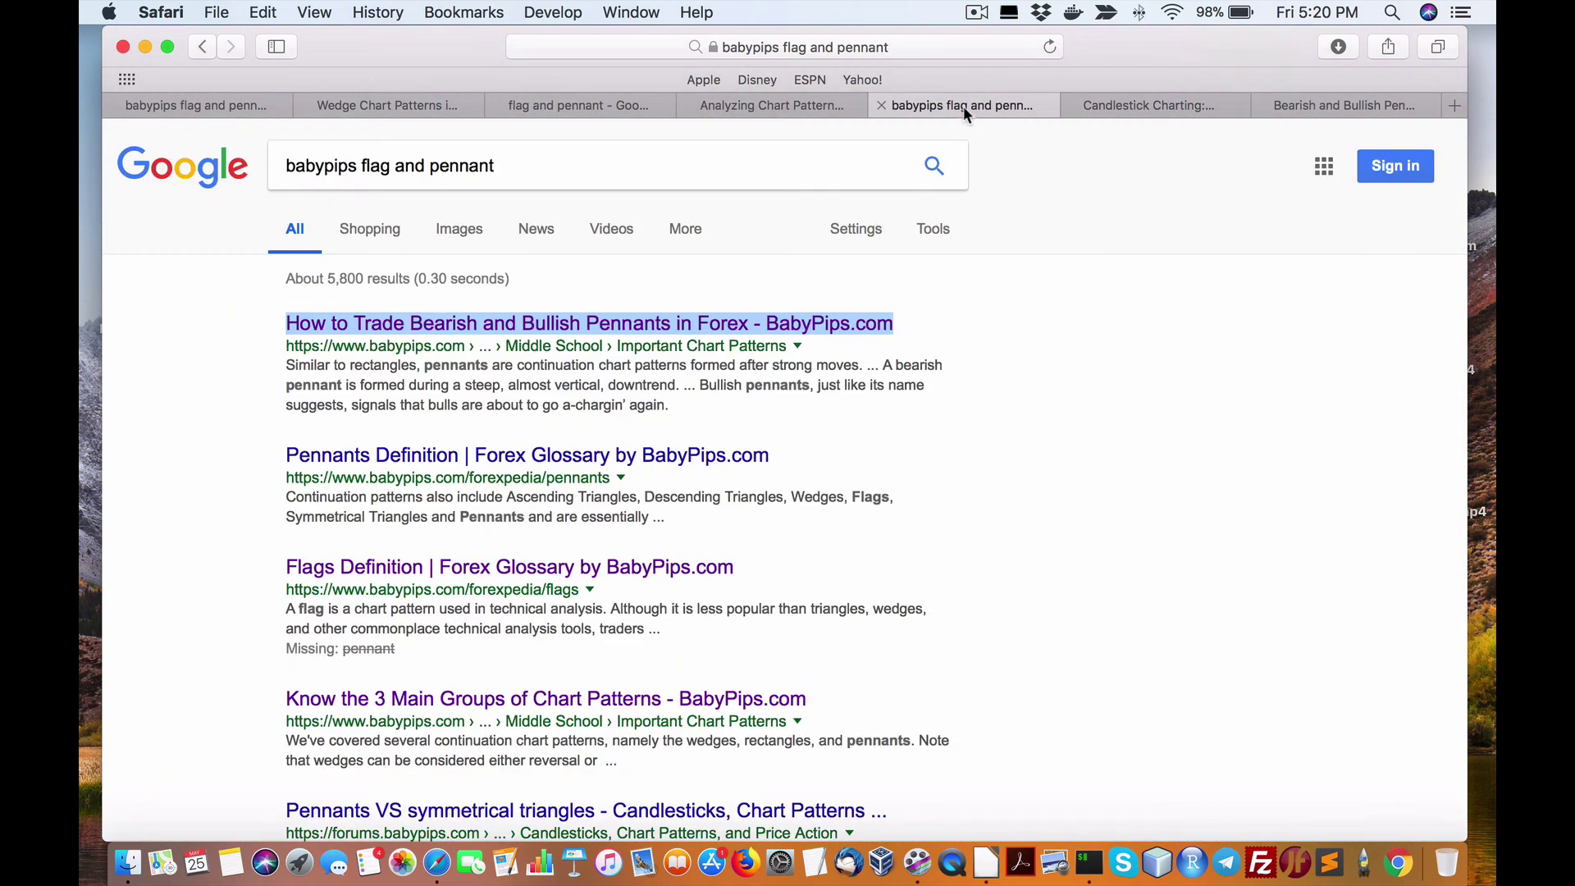
click(512, 166)
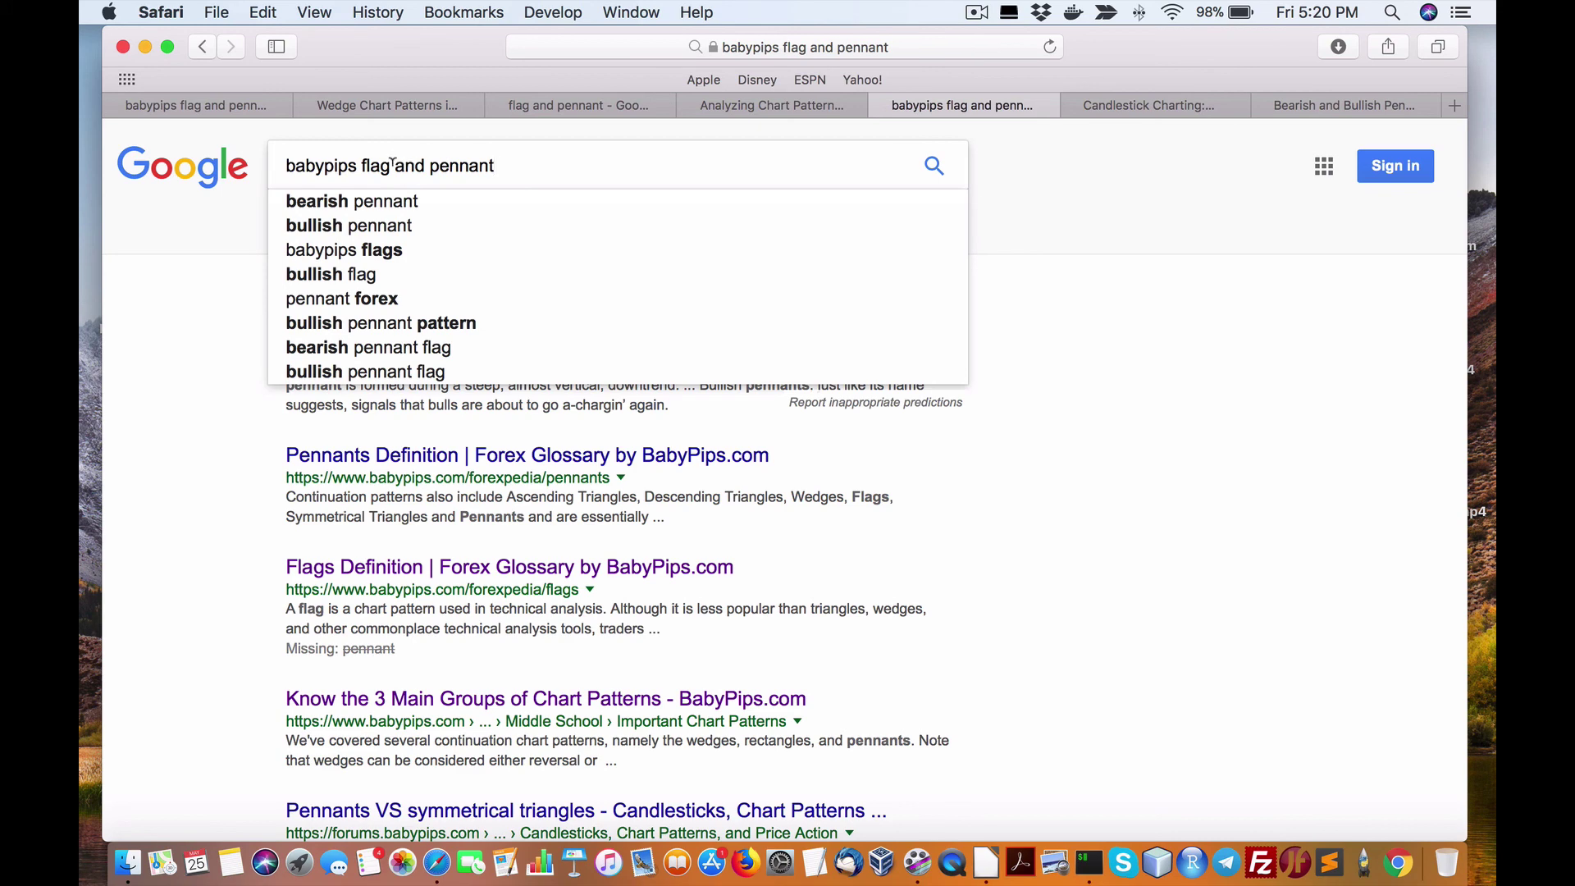
drag(398, 163, 578, 169)
key(BackSpace)
click(358, 164)
text(bullsi)
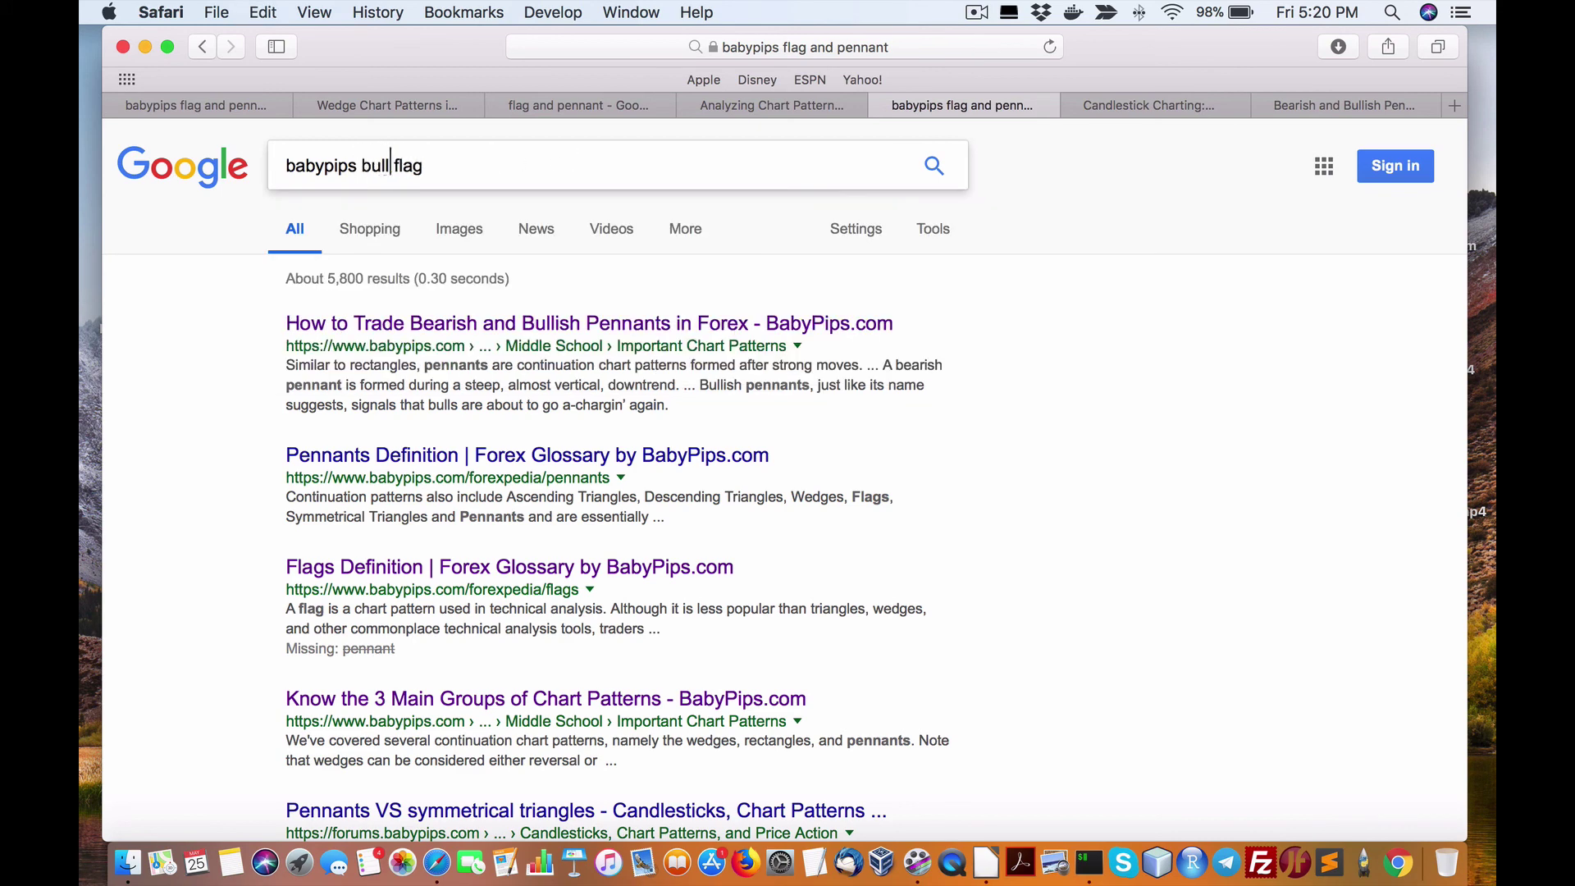
key(BackSpace)
key(BackSpace)
text(ish)
key(Return)
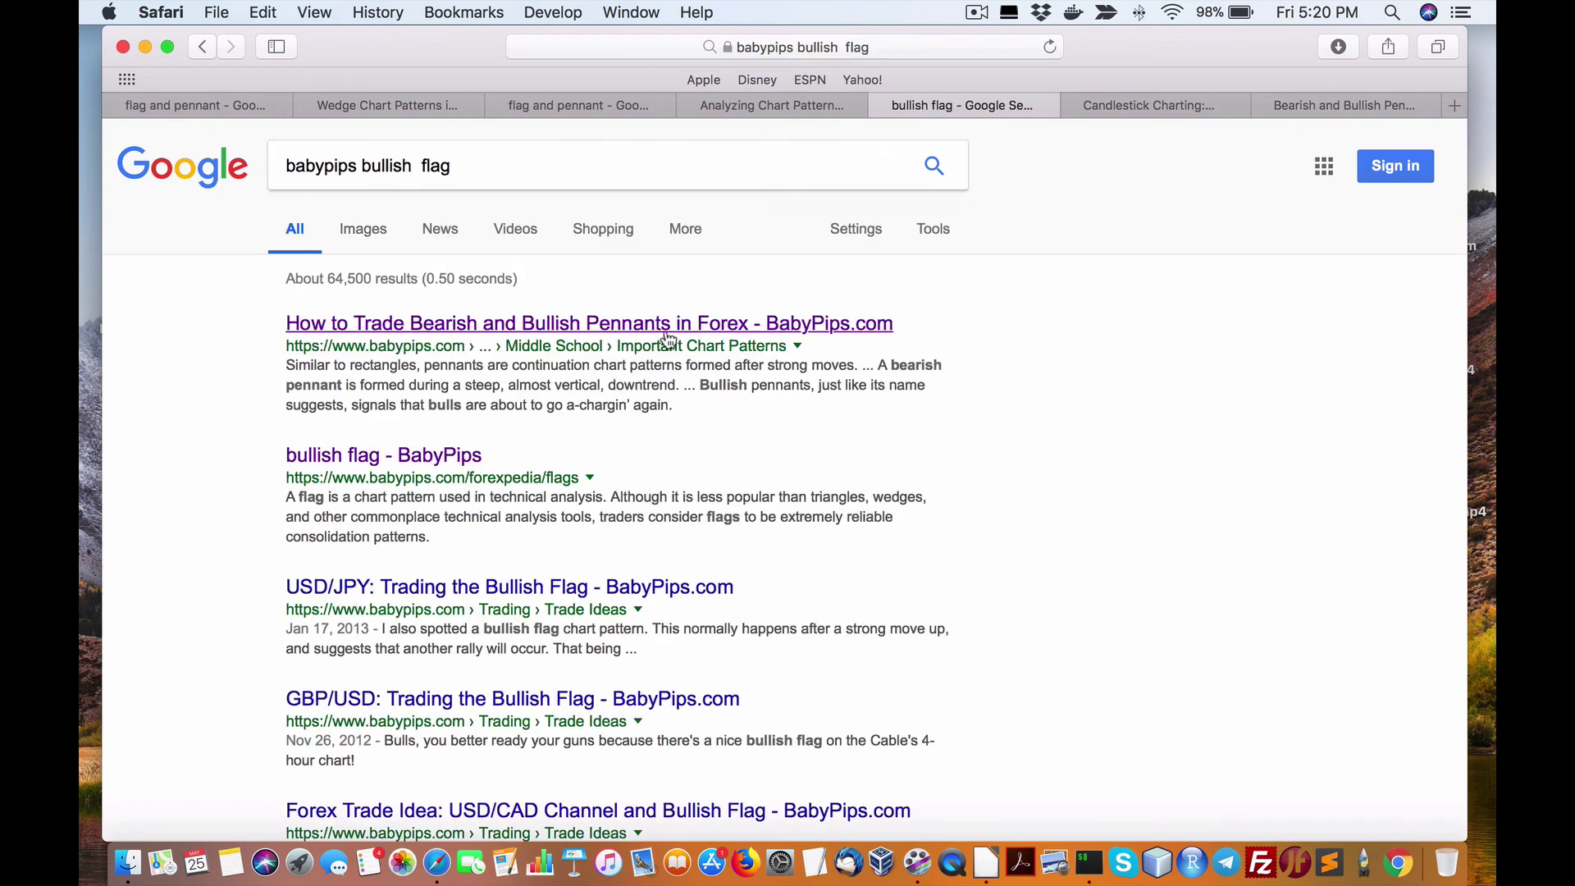
Step: Open the BabyPips bullish flag result in a new tab, read the Flags definition, then return to iTerm
right_click(460, 455)
click(525, 465)
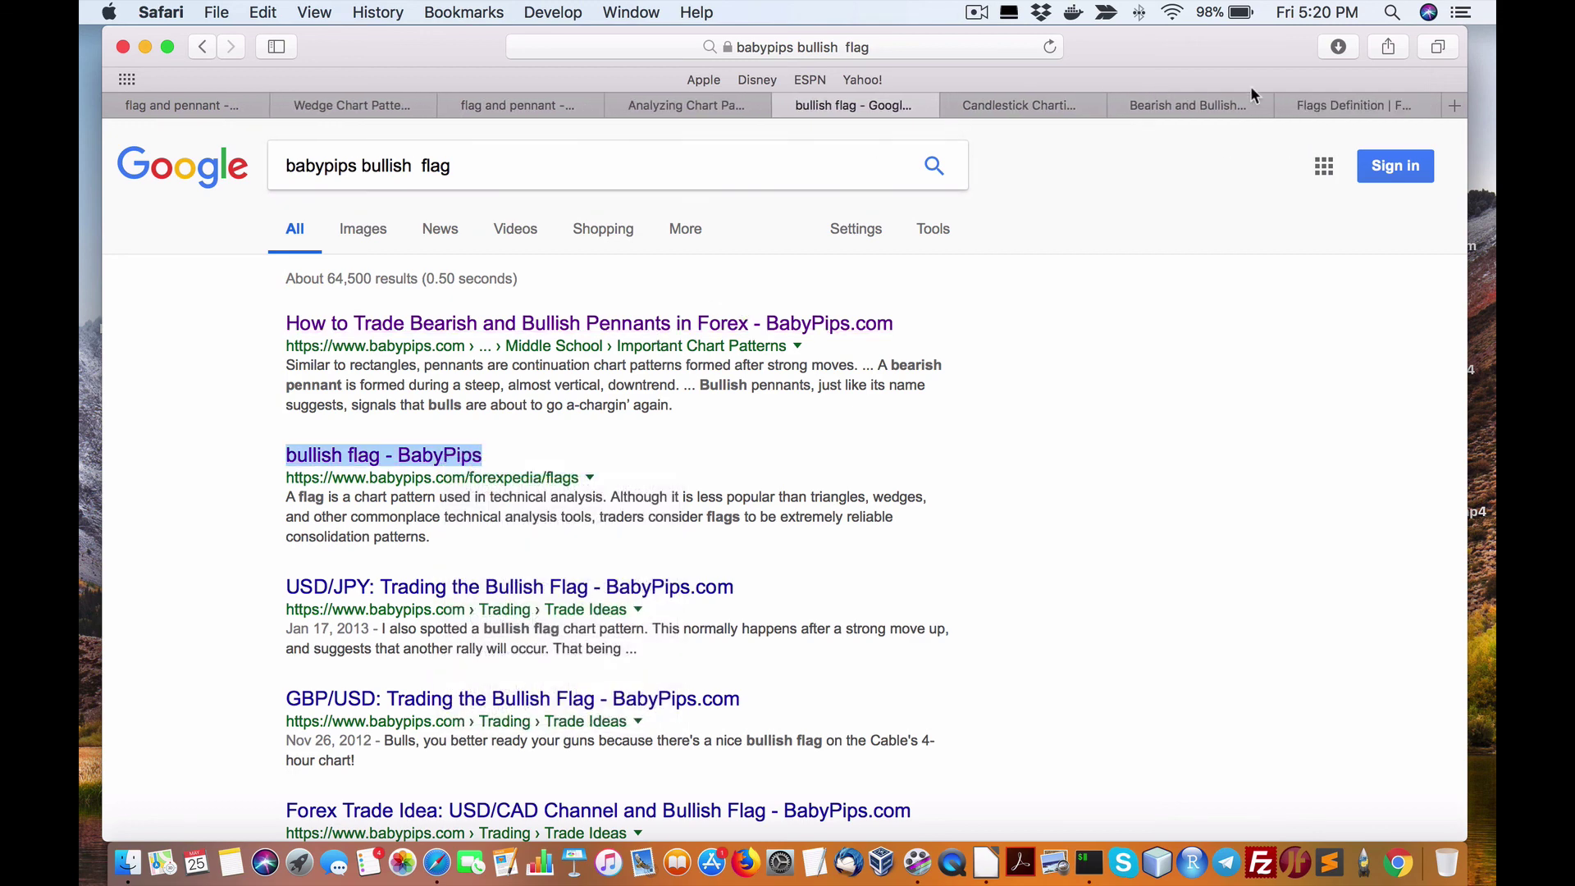
click(1340, 100)
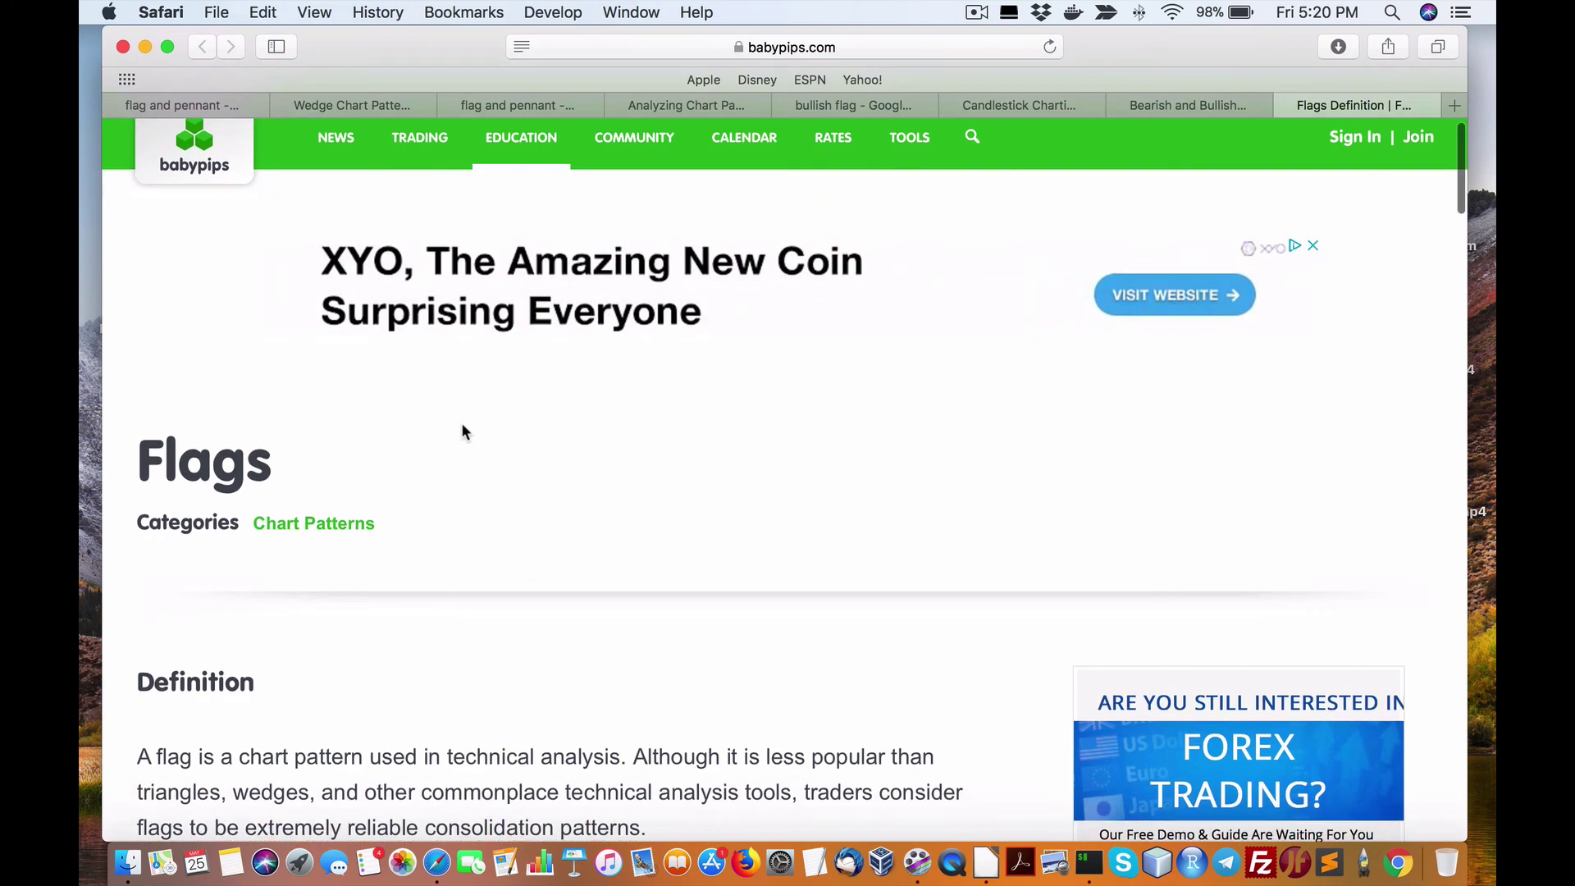
scroll(396, 471, down, 9)
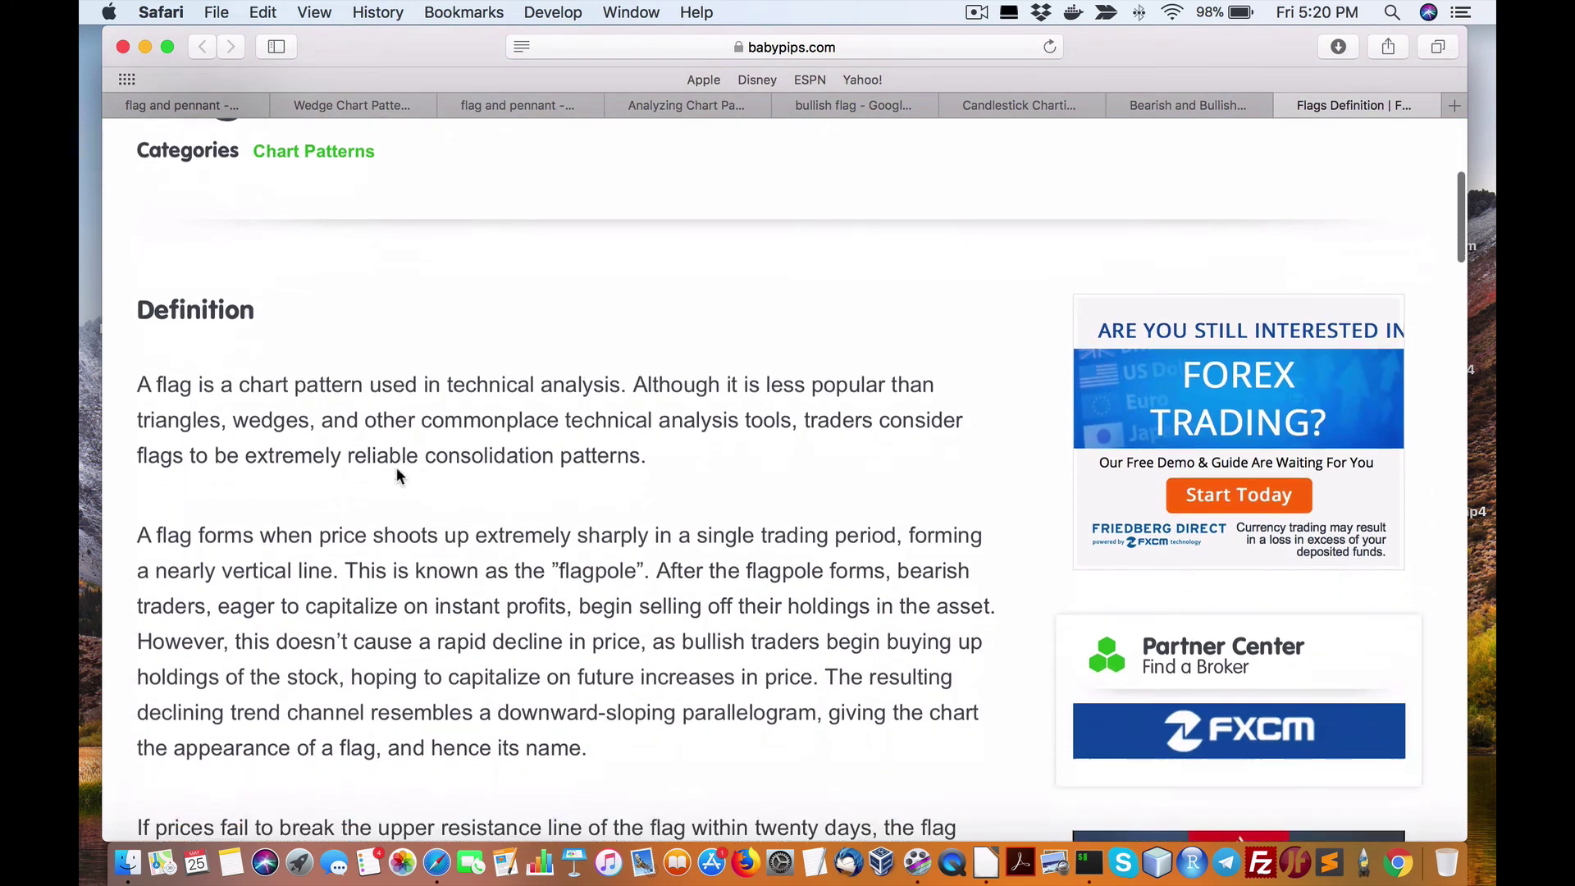
scroll(655, 531, down, 2)
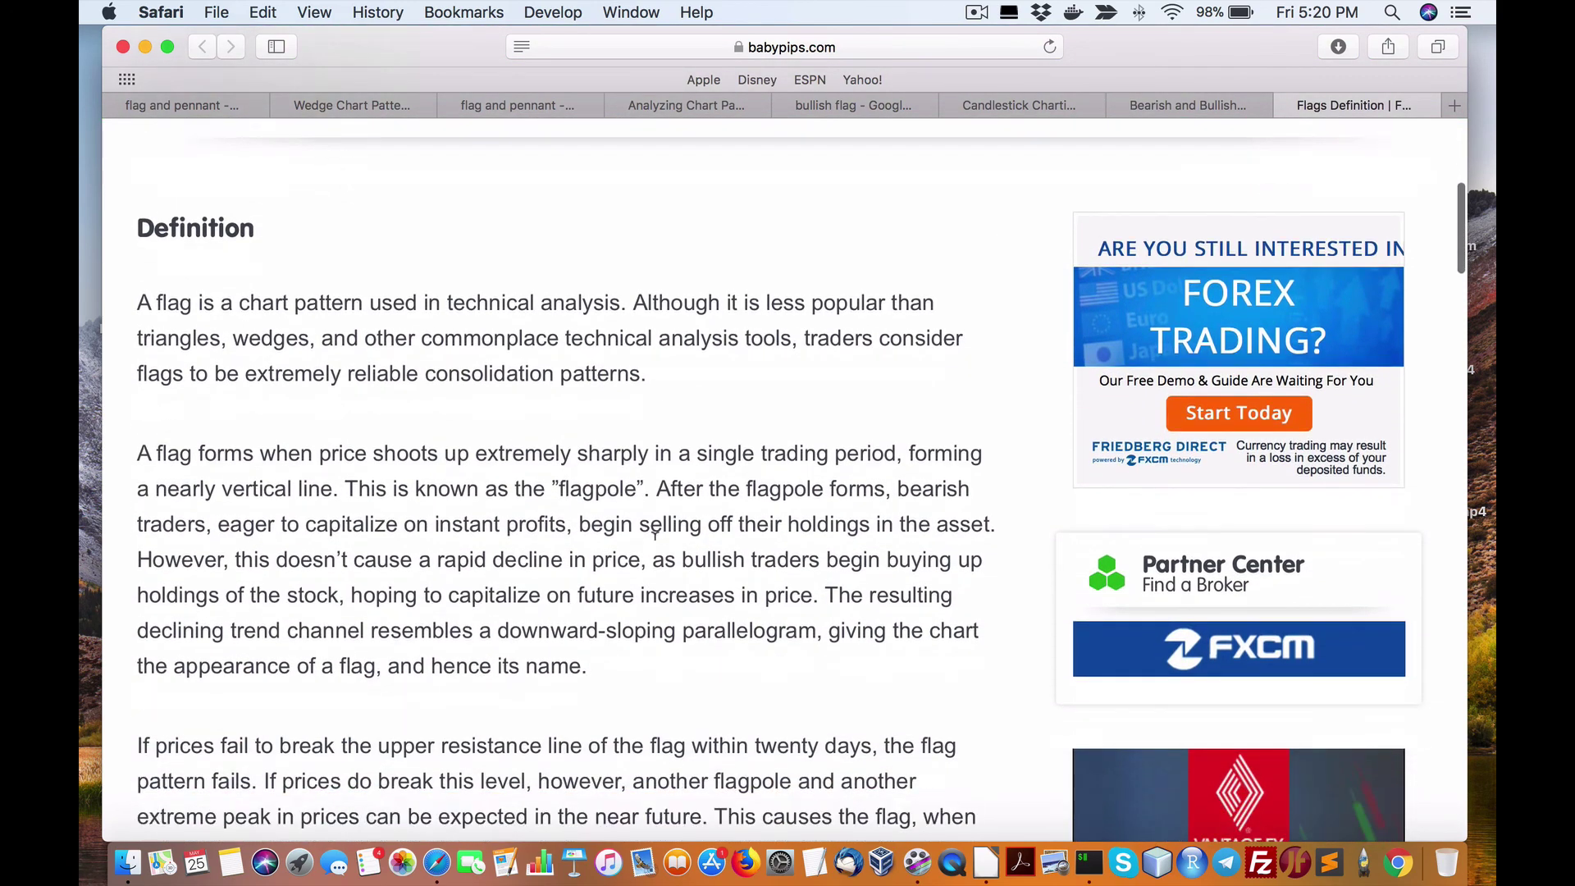
scroll(655, 532, down, 6)
drag(550, 223, 656, 233)
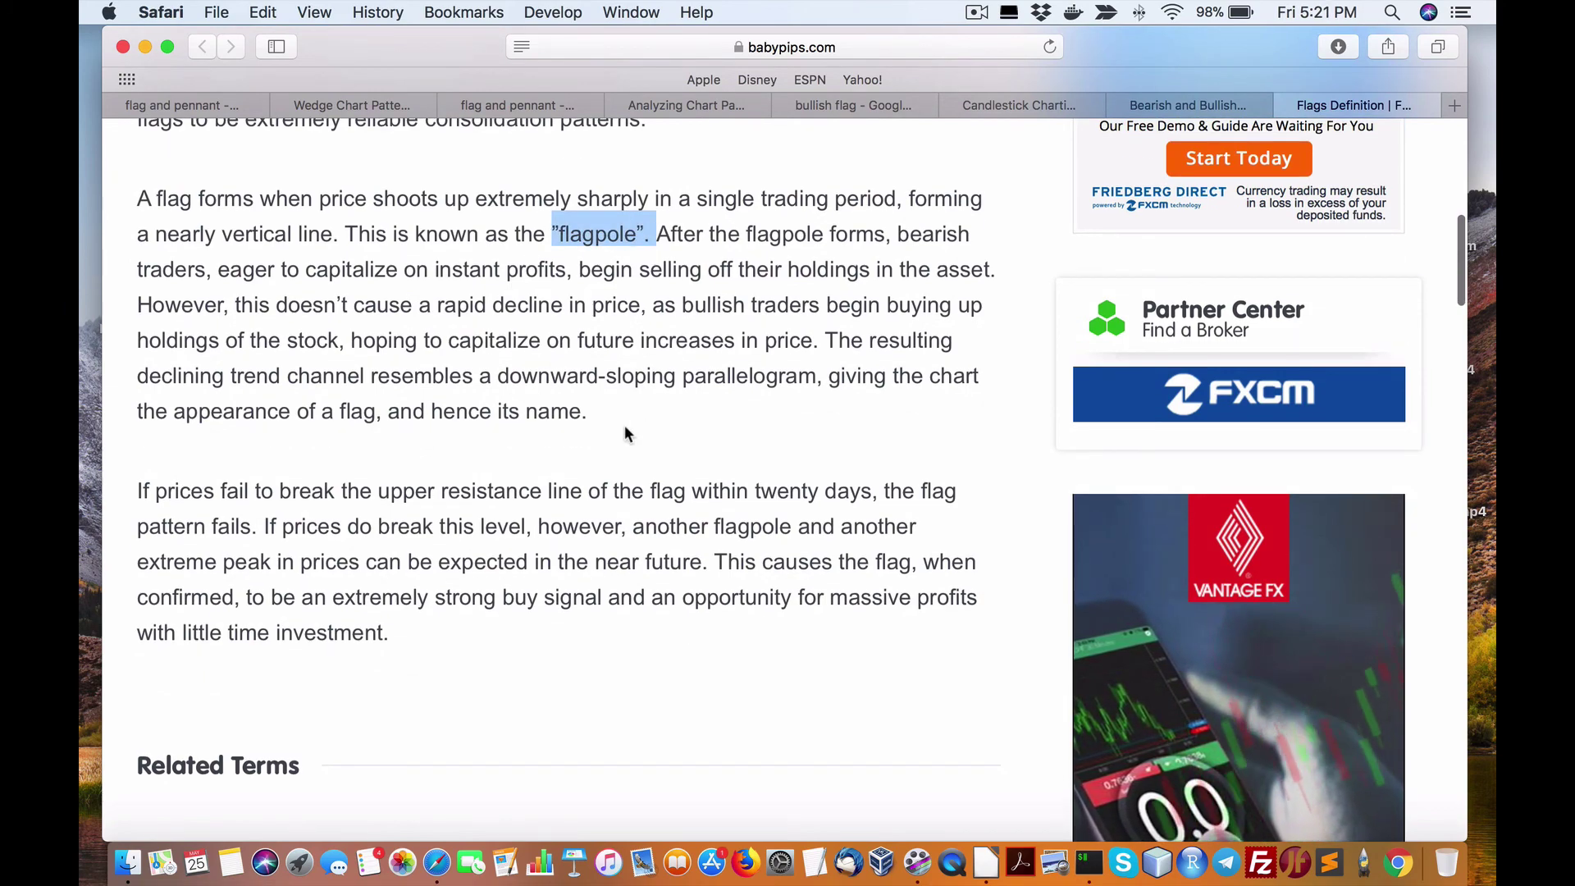
scroll(625, 428, down, 5)
scroll(625, 418, up, 7)
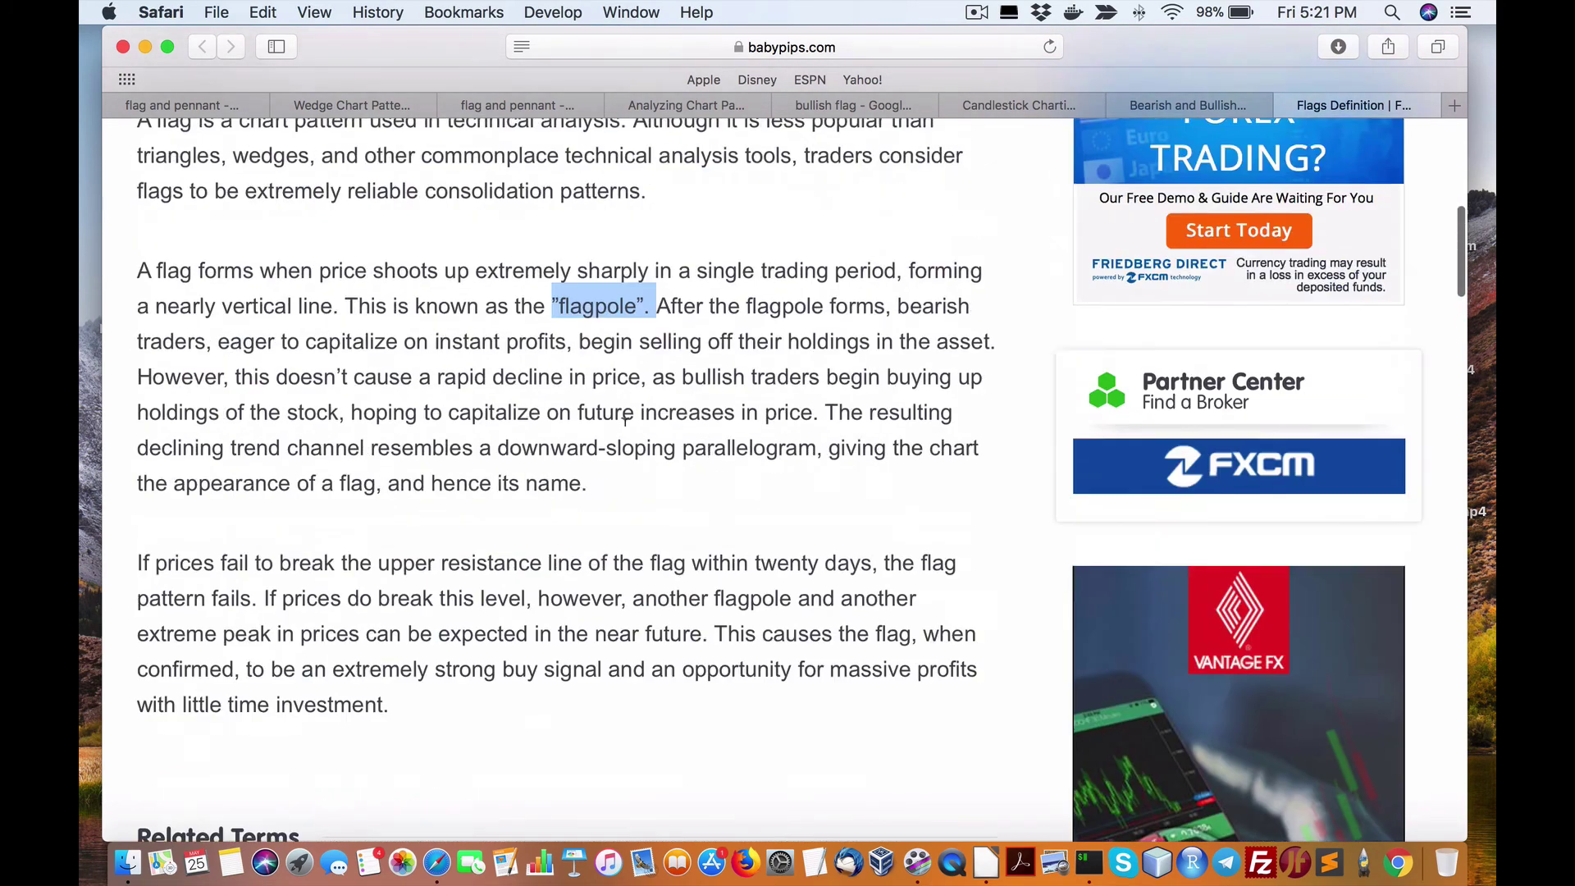
scroll(625, 421, up, 15)
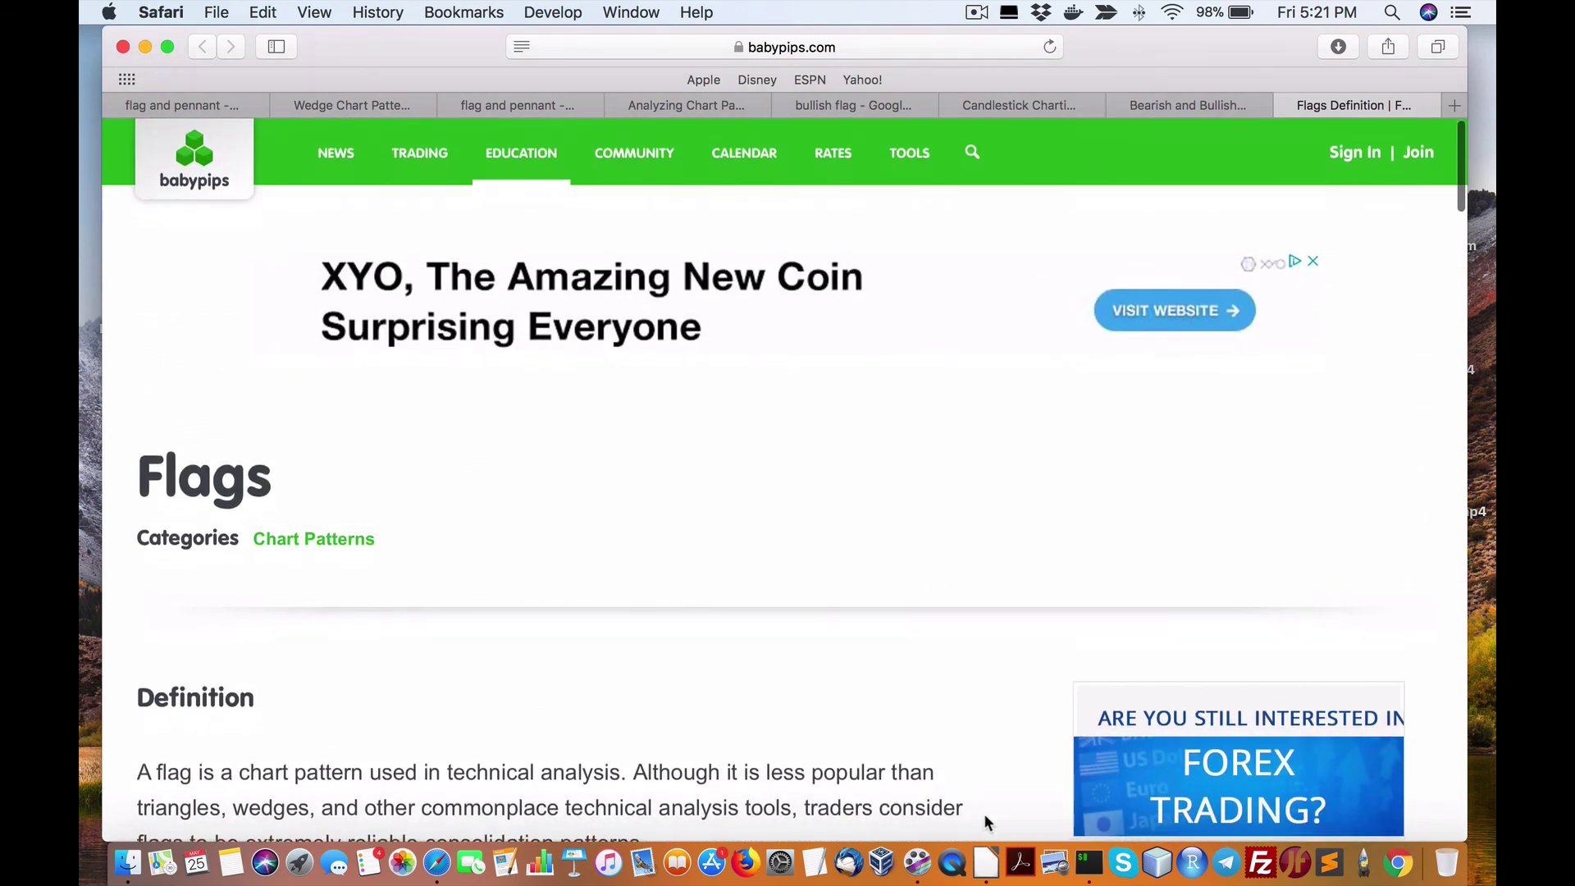
click(1088, 861)
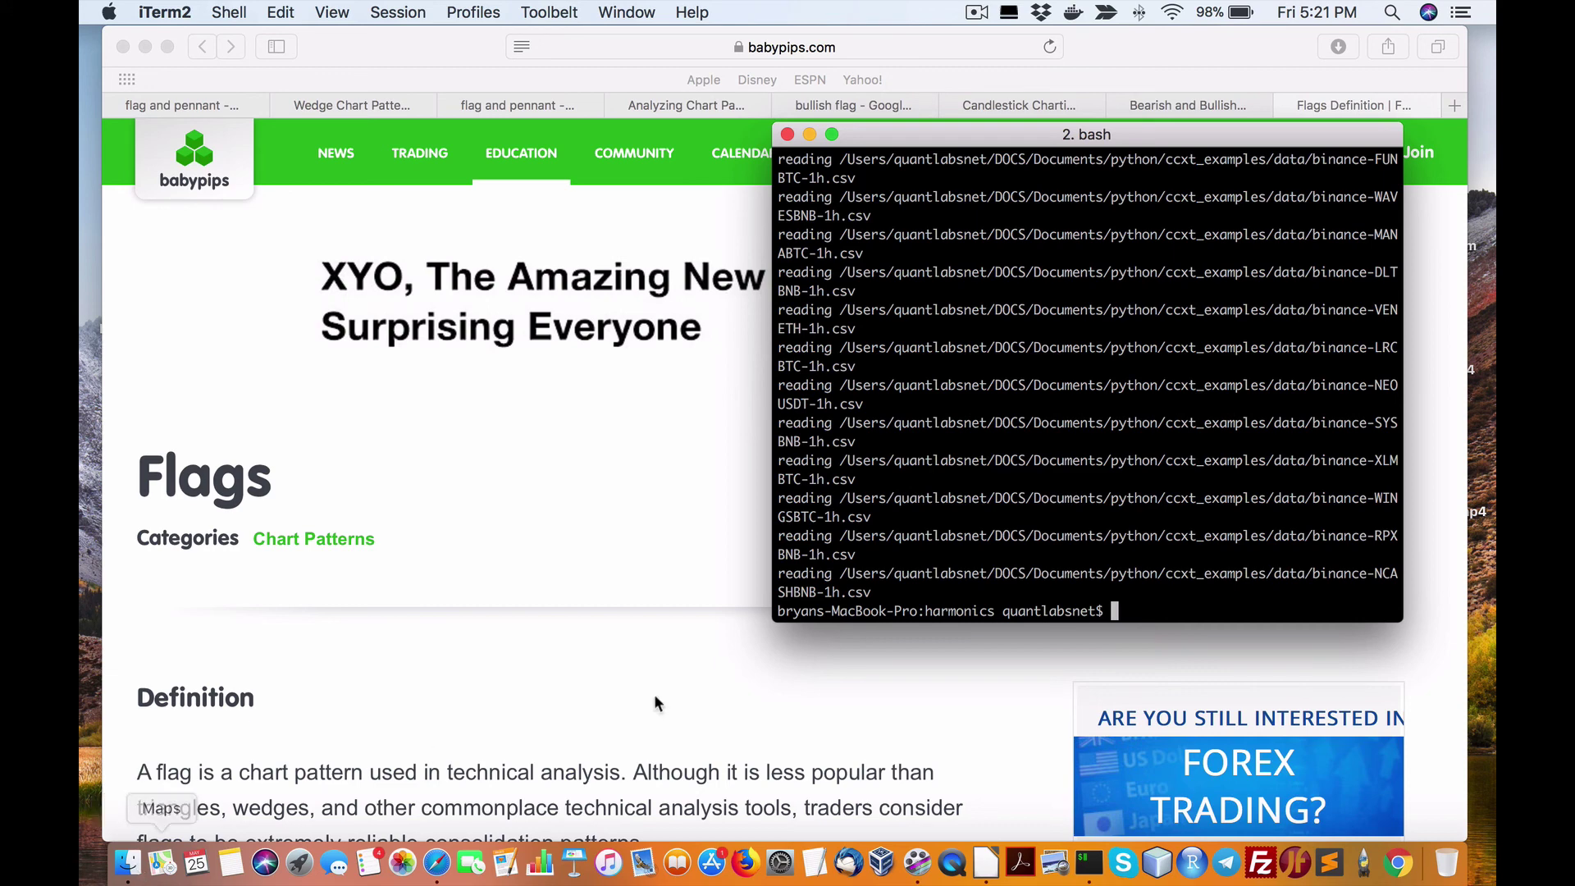
Step: Open a second iTerm2 terminal window from the Dock menu
scroll(1107, 566, up, 1)
scroll(1107, 566, down, 1)
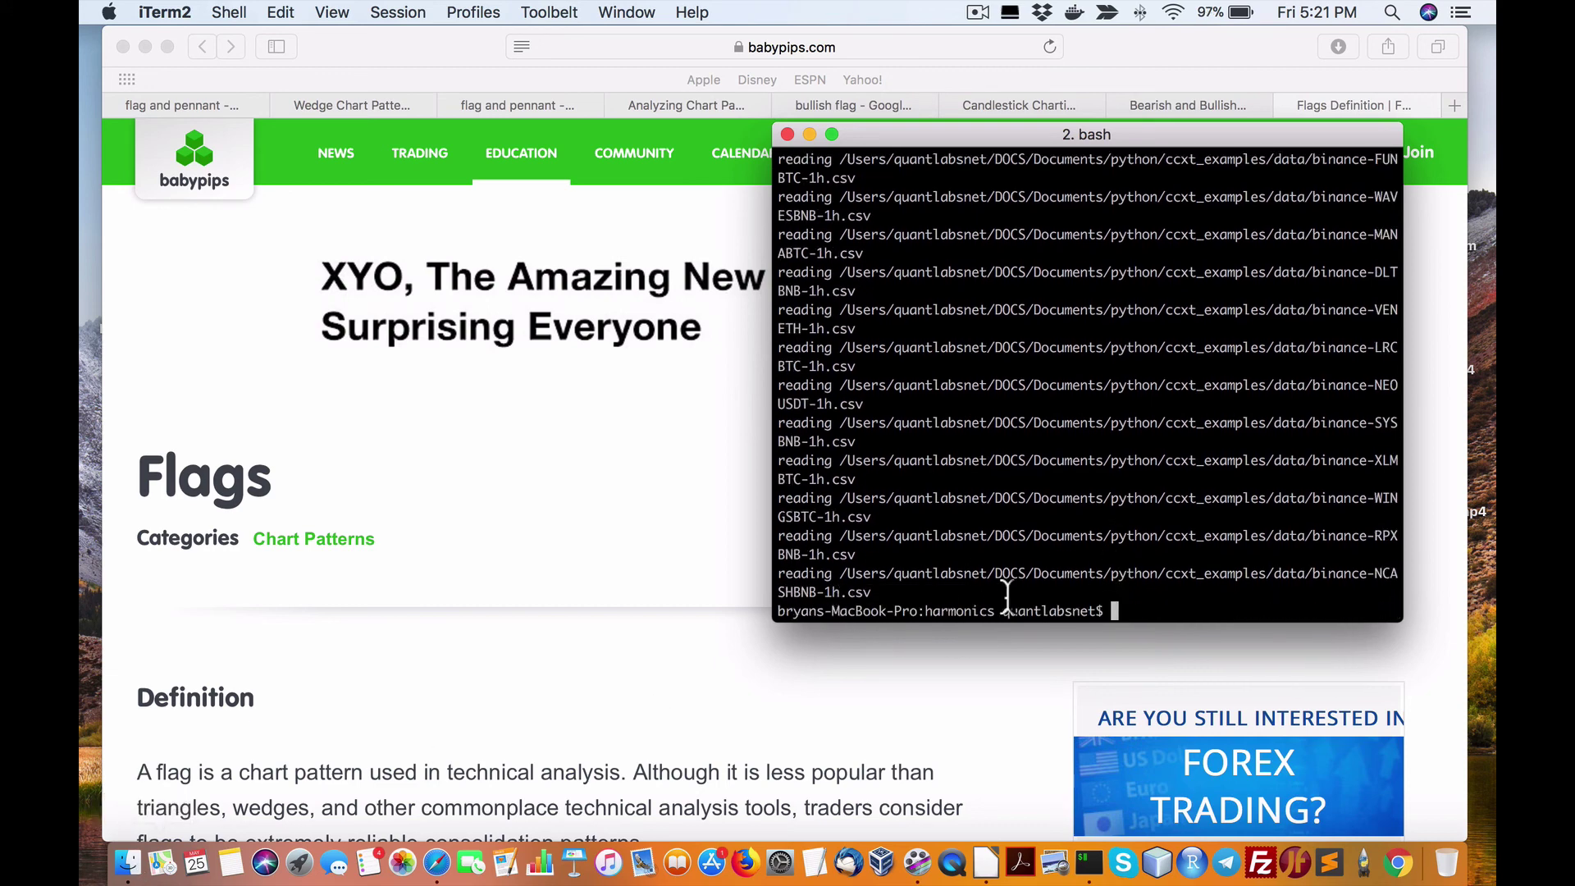
right_click(1101, 865)
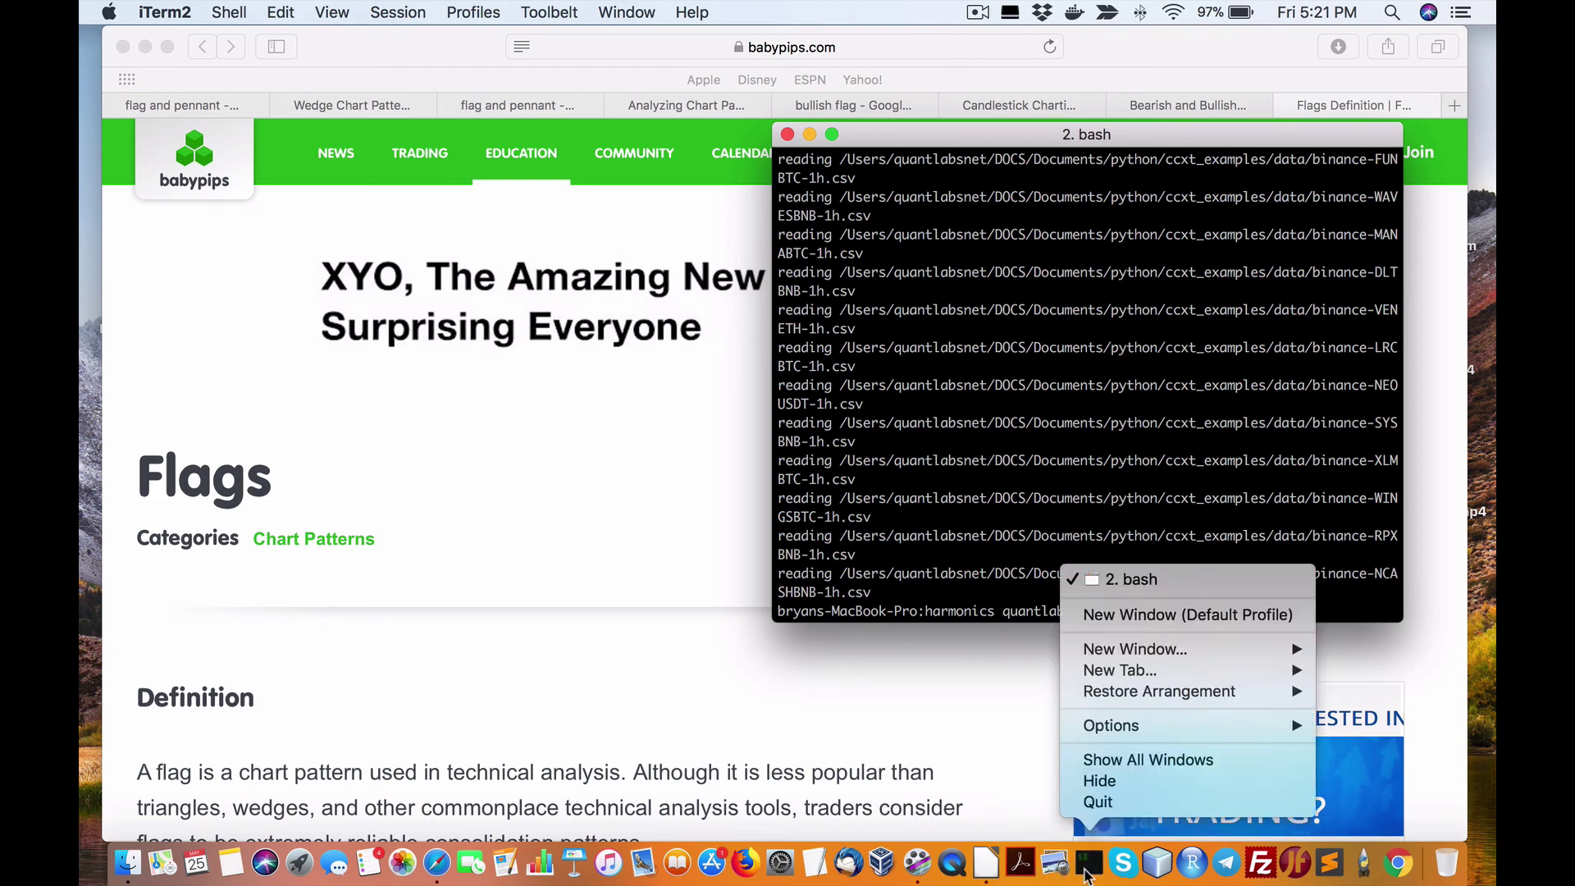
click(1081, 617)
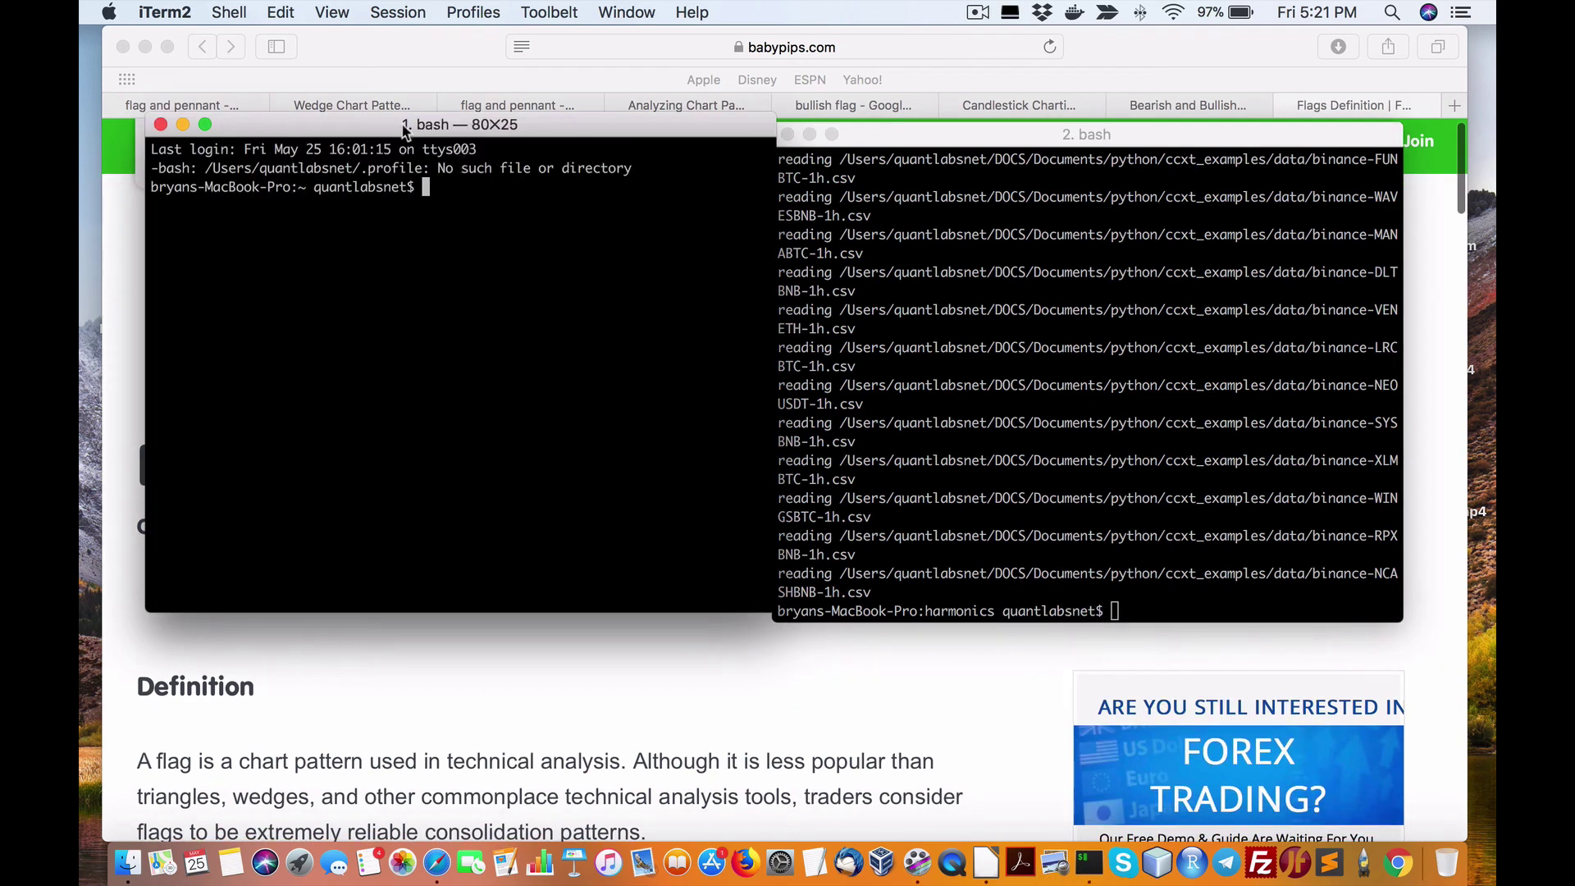
Step: In the new shell, change into the Documents/ccxt_examples/data folder
text(pwd)
key(Return)
text(cd ~DOC)
key(Tab)
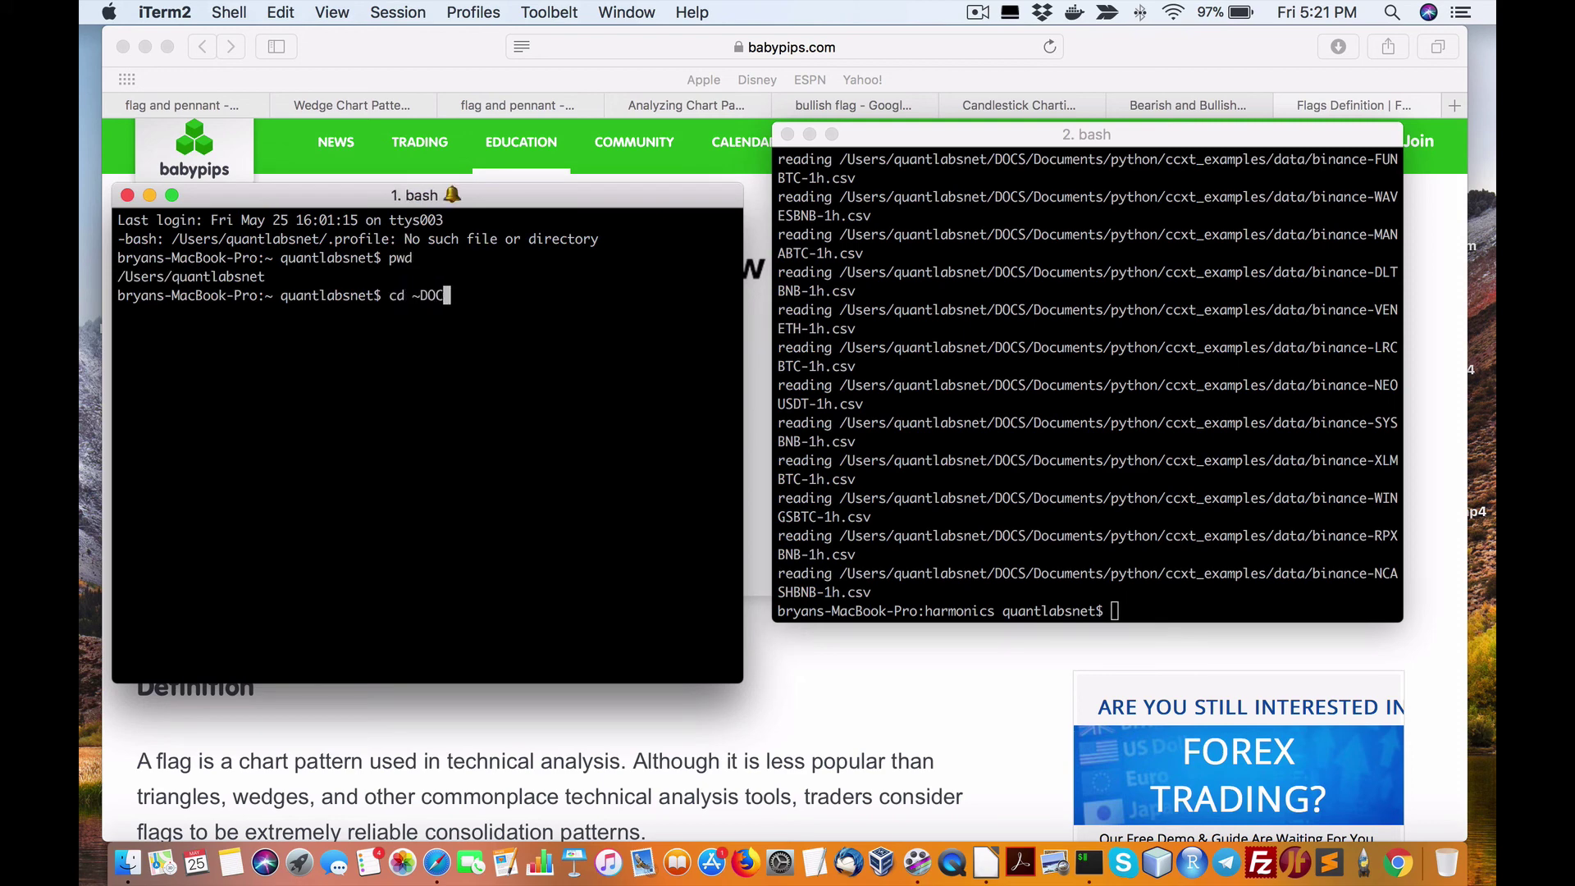
key(BackSpace)
key(BackSpace)
key(BackSpace)
text(/DOCS/Docu)
key(Tab)
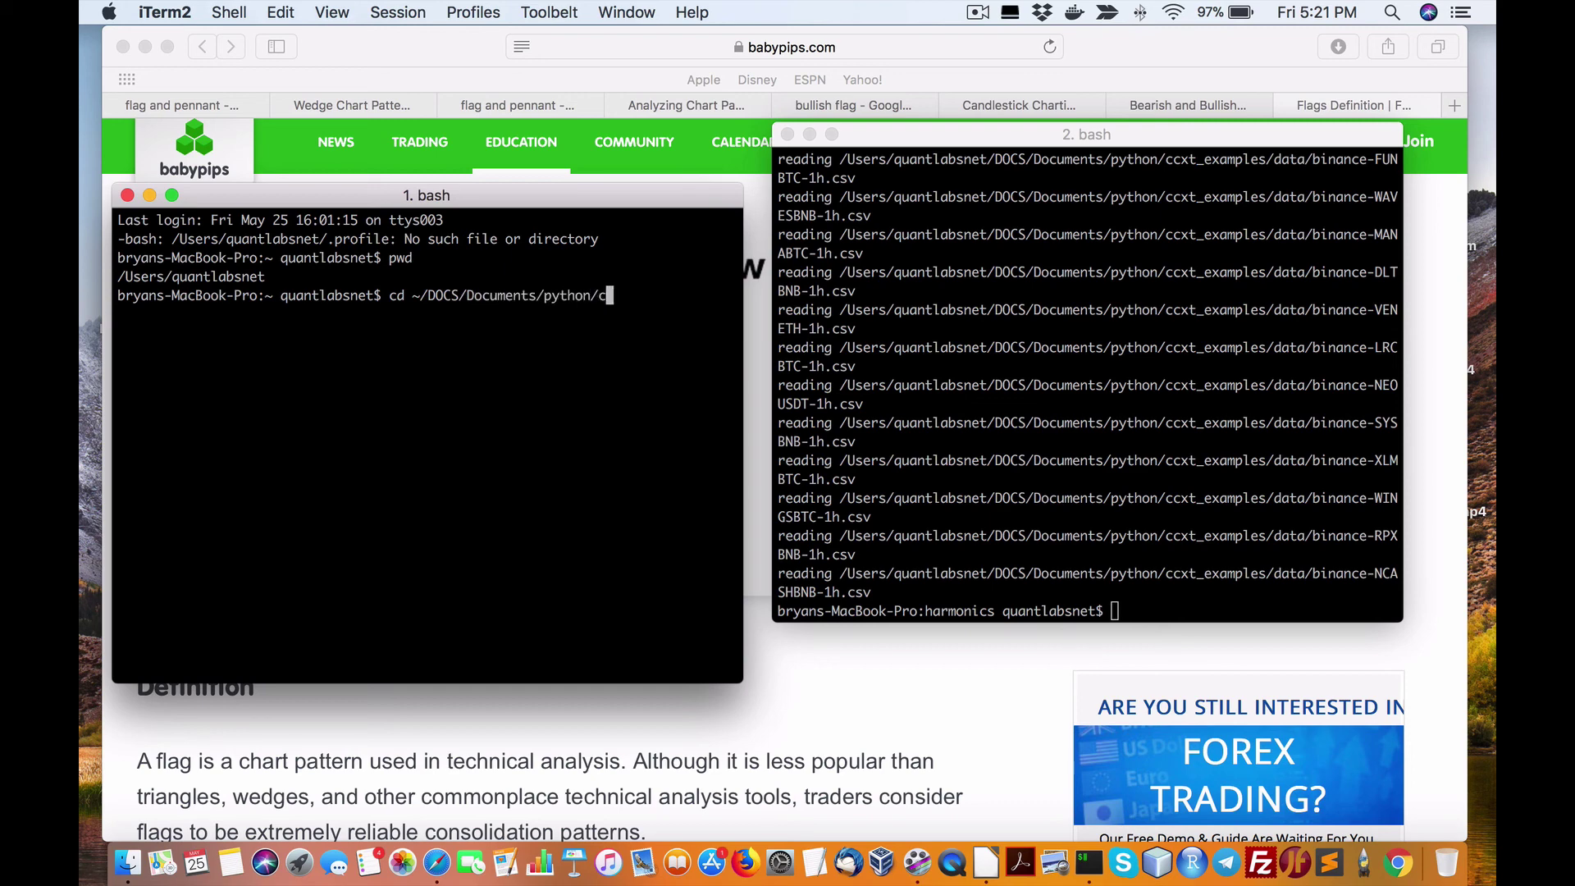
key(Tab)
key(Return)
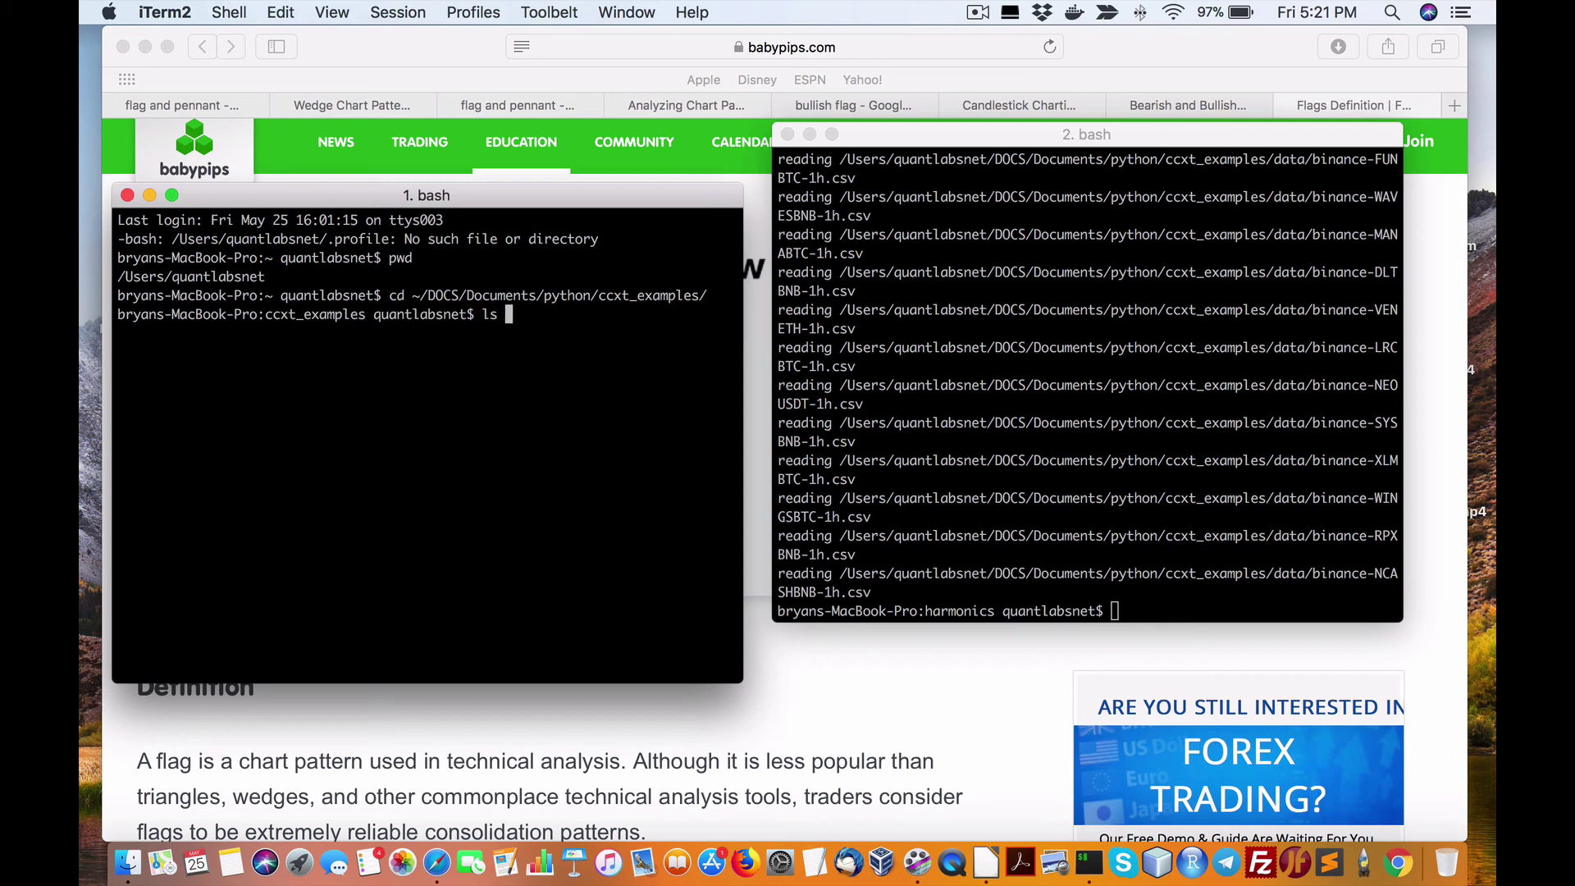
text(cd data)
key(Return)
Step: Count the binance data files in the folder, 326 in total
text(ls vin)
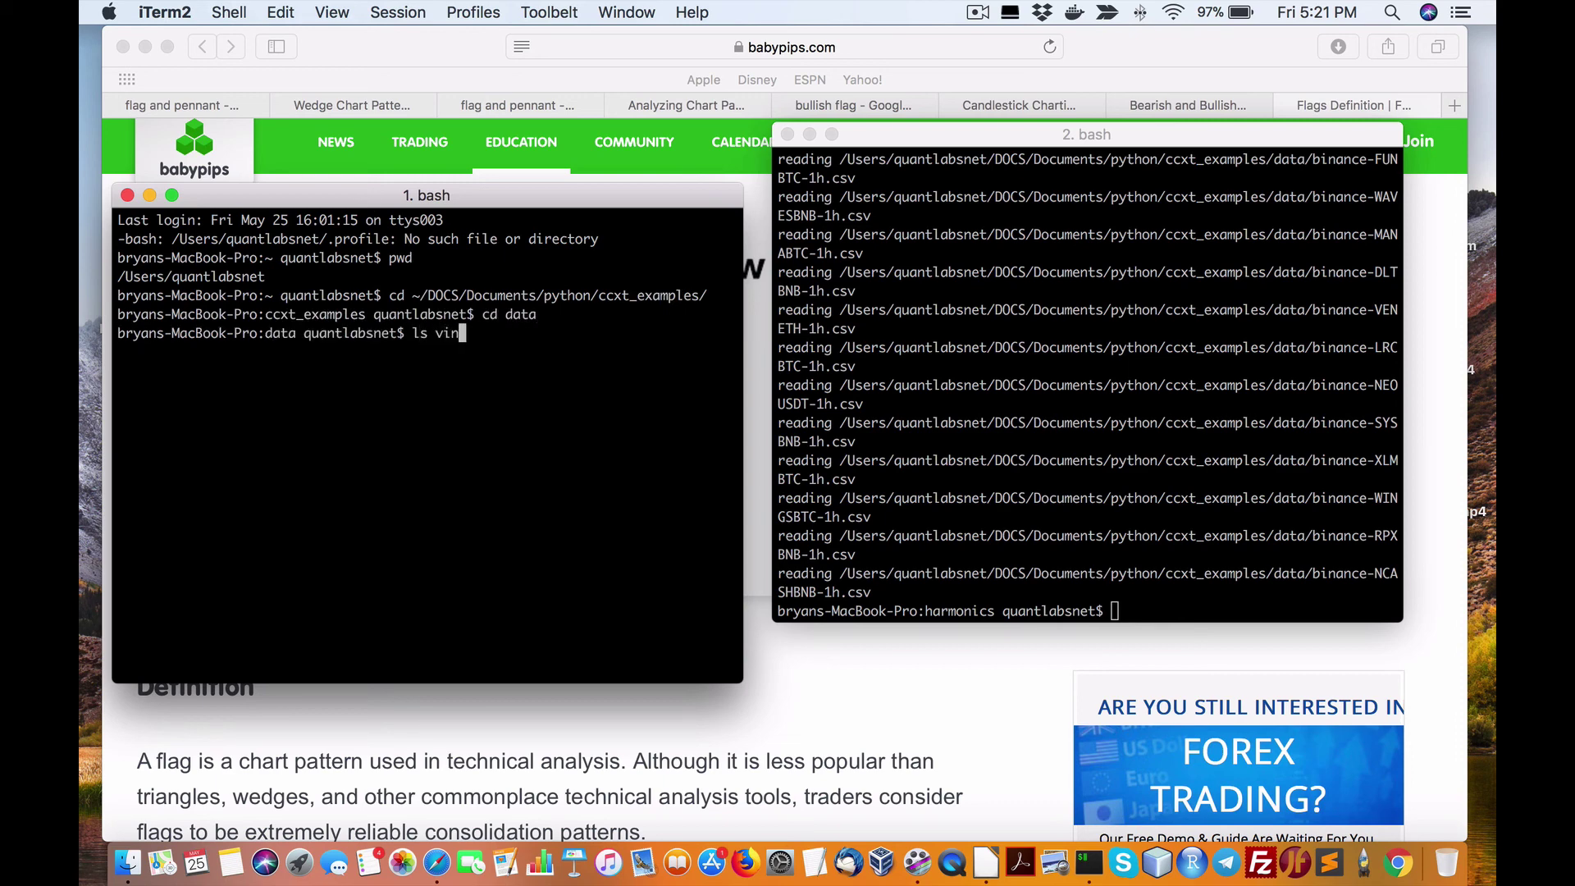
key(BackSpace)
key(BackSpace)
key(BackSpace)
text(binance-*|wc)
key(Return)
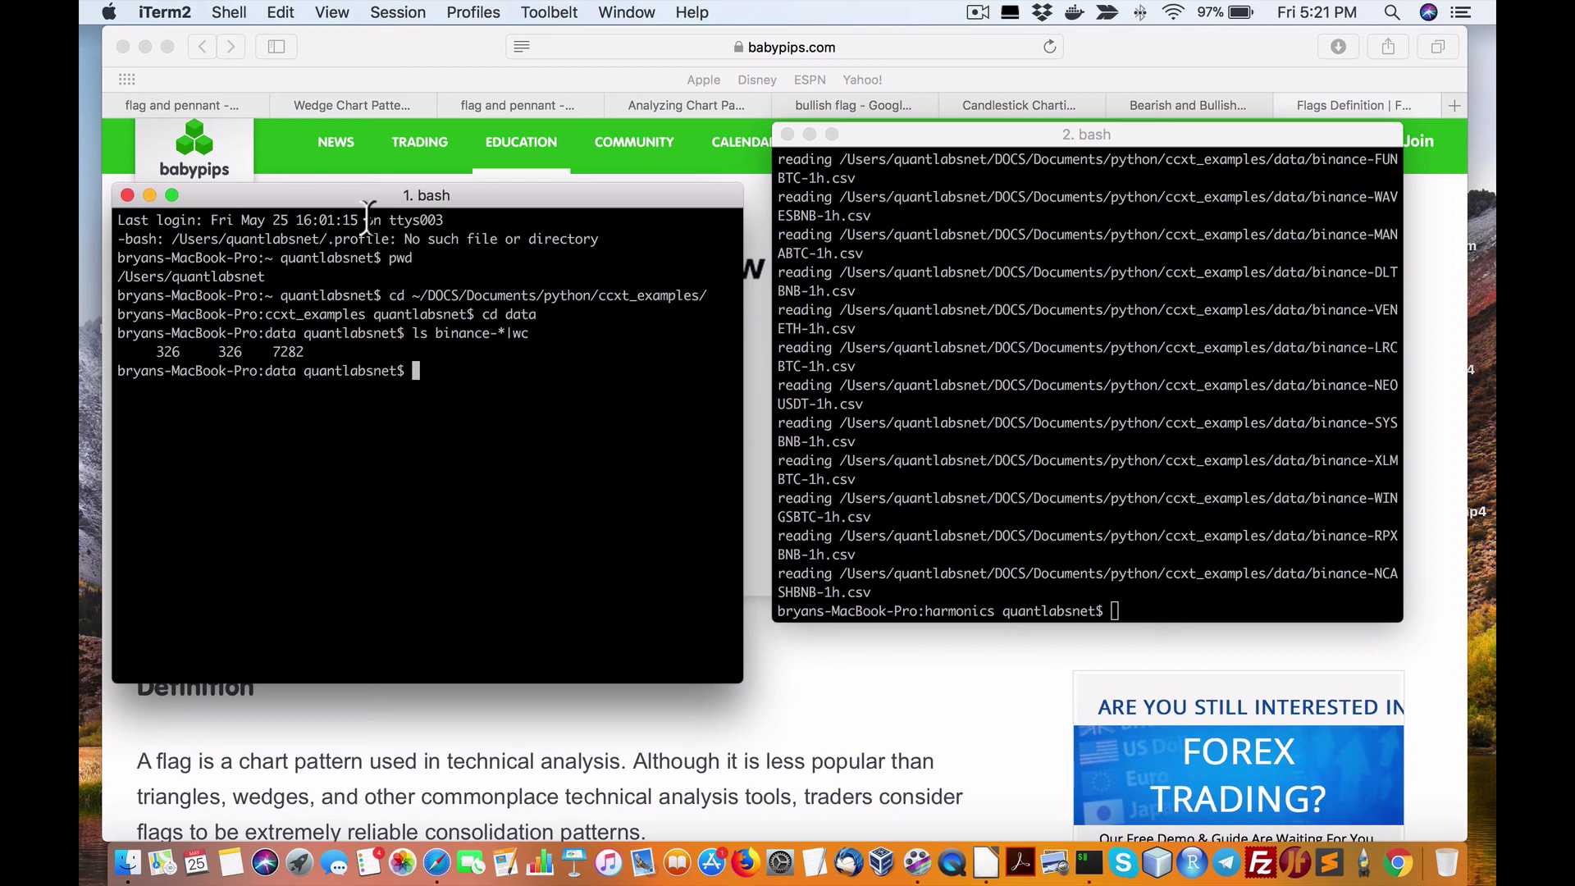
drag(193, 353, 113, 356)
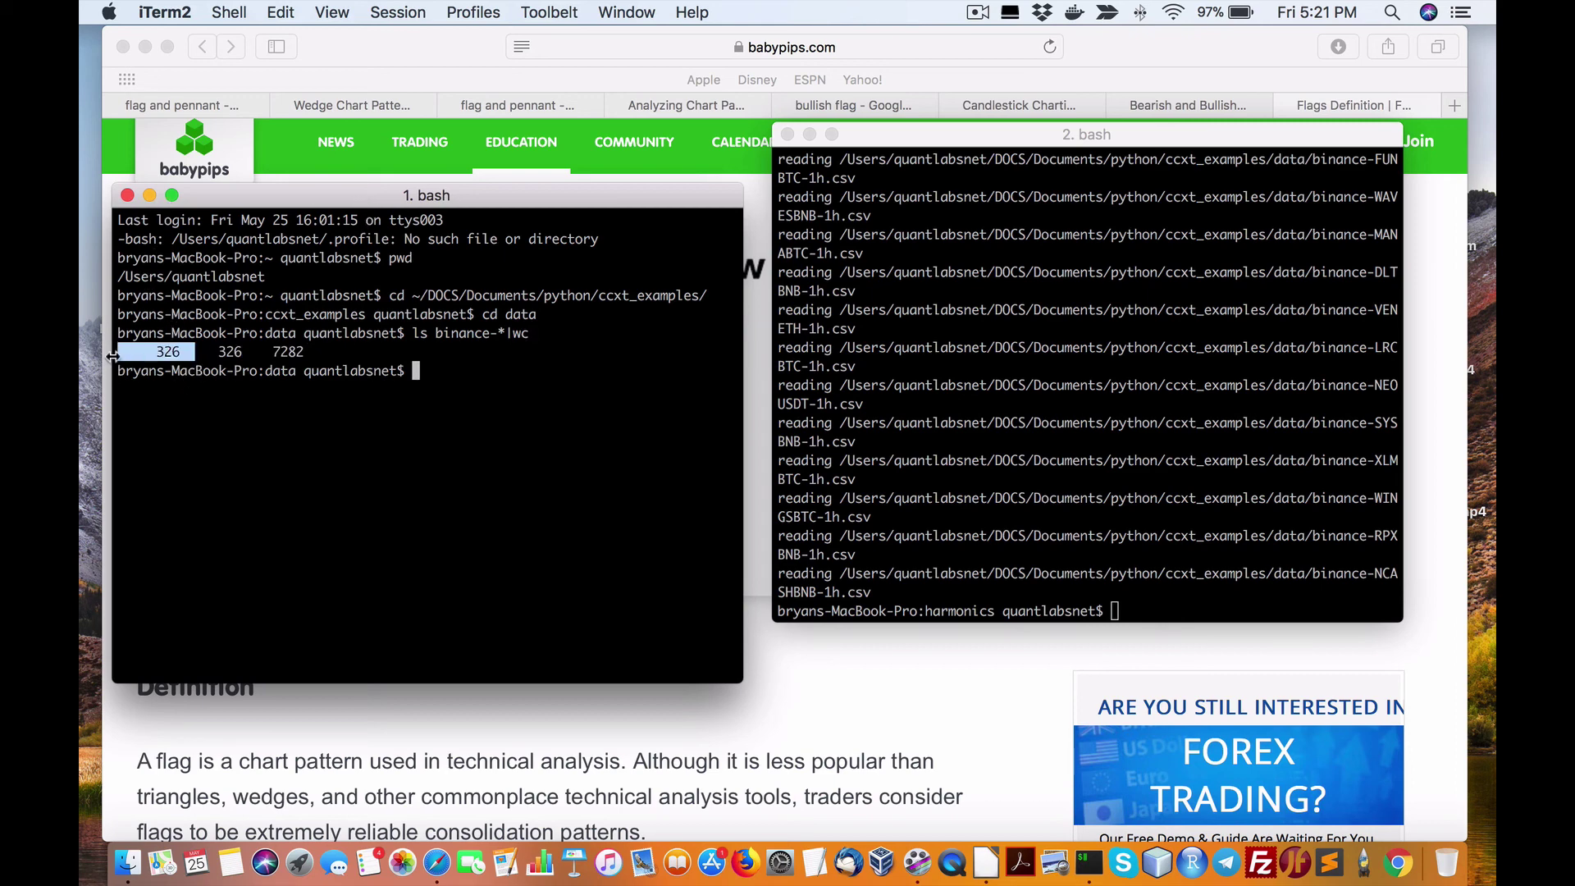
click(406, 408)
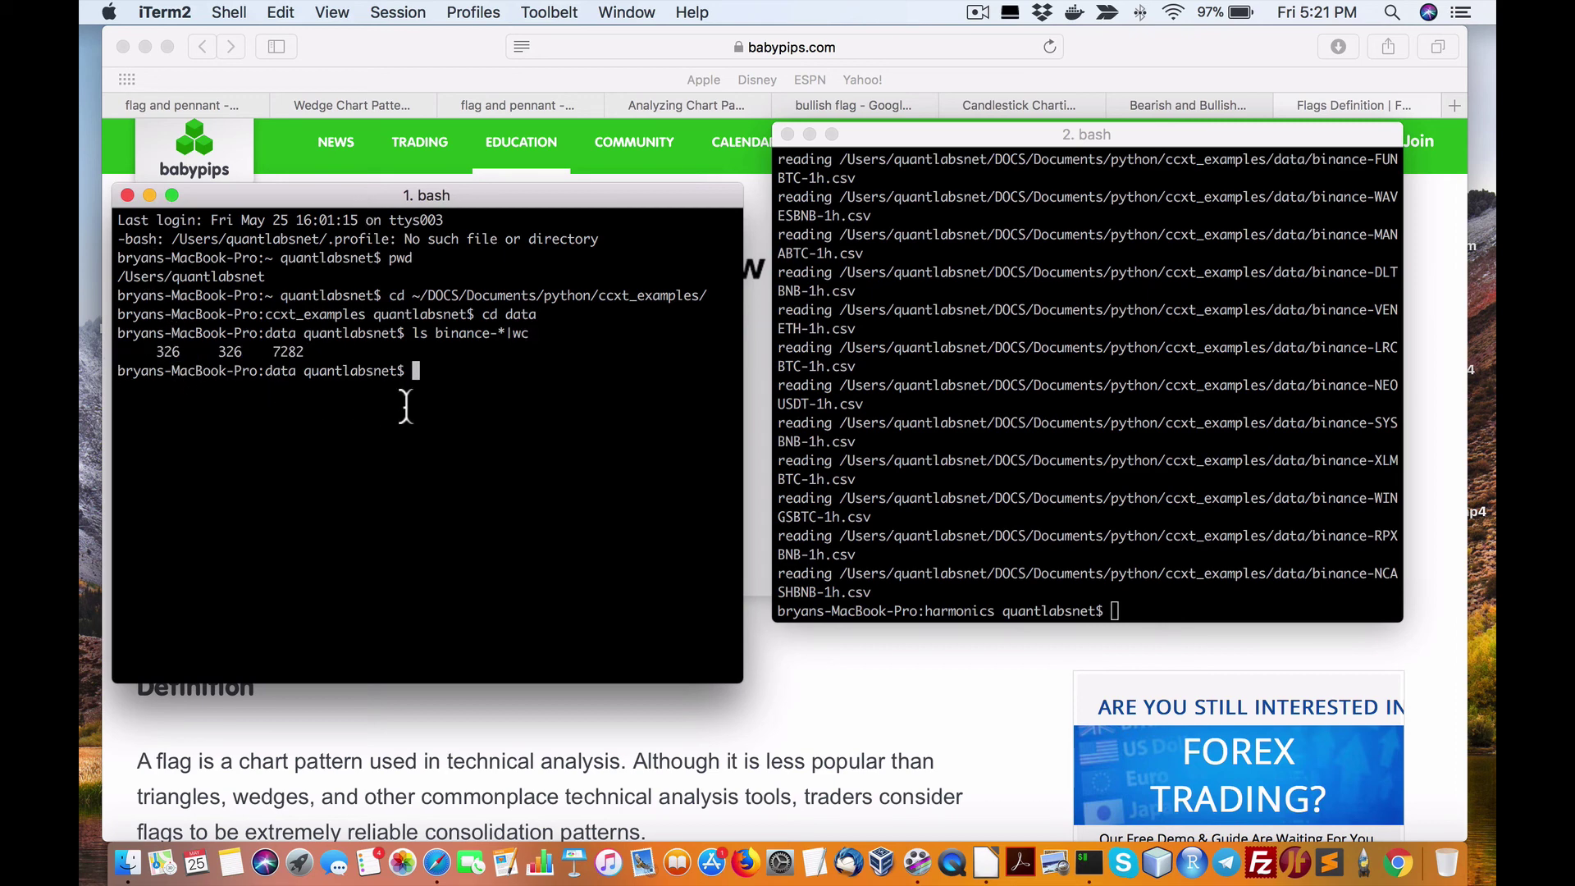
Step: List all binance .csv files and scan the listing, including the BATBTC pair
key(Up)
key(BackSpace)
key(BackSpace)
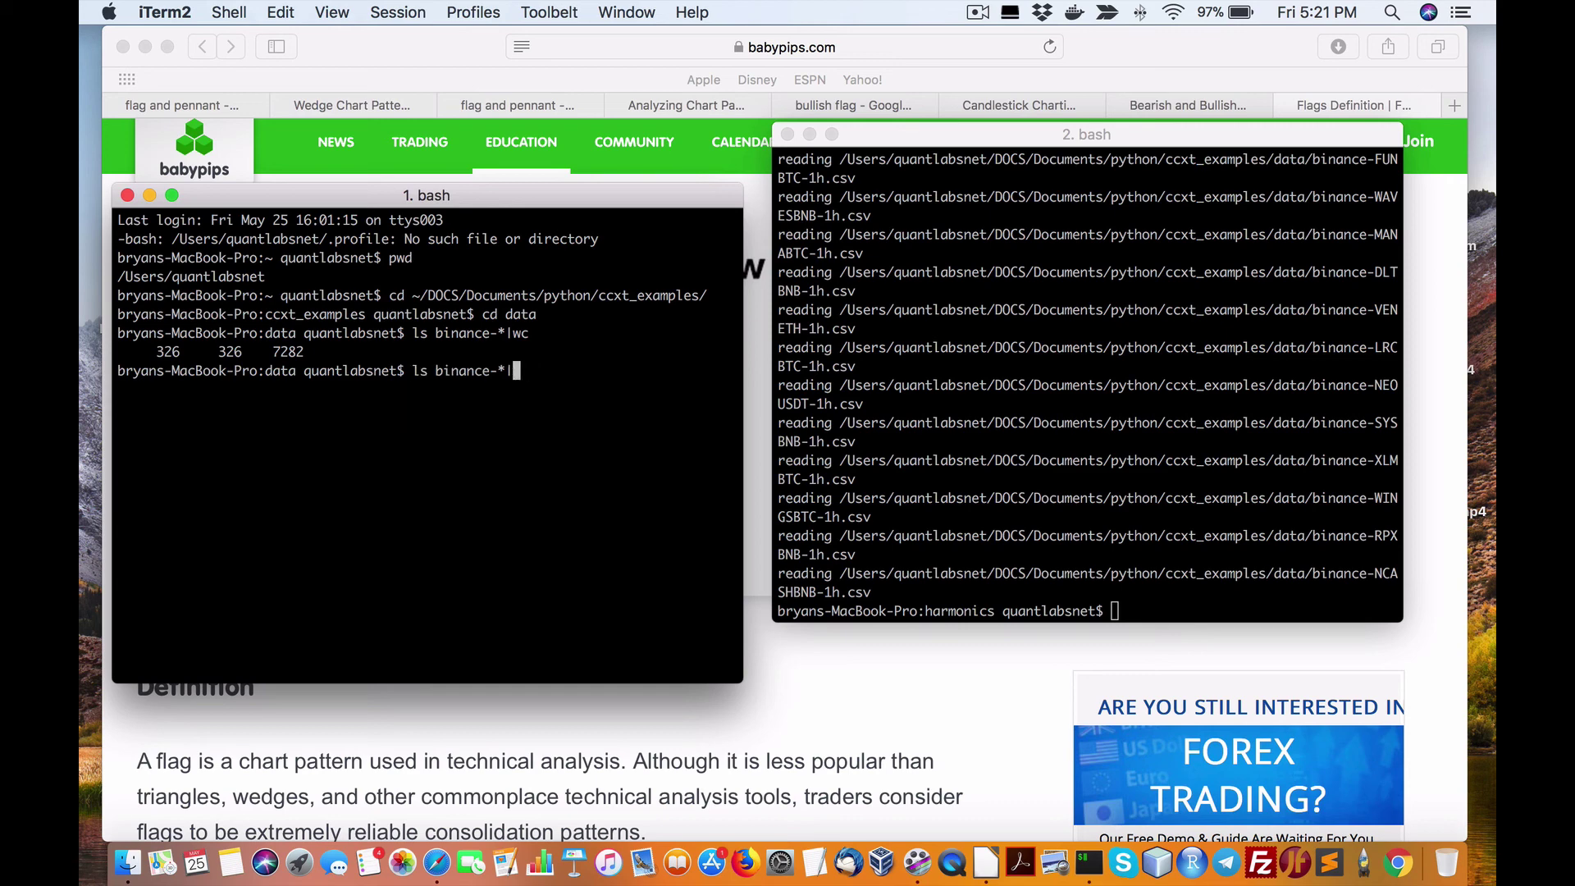
text(.csv)
key(Return)
scroll(404, 397, up, 3)
scroll(277, 398, up, 5)
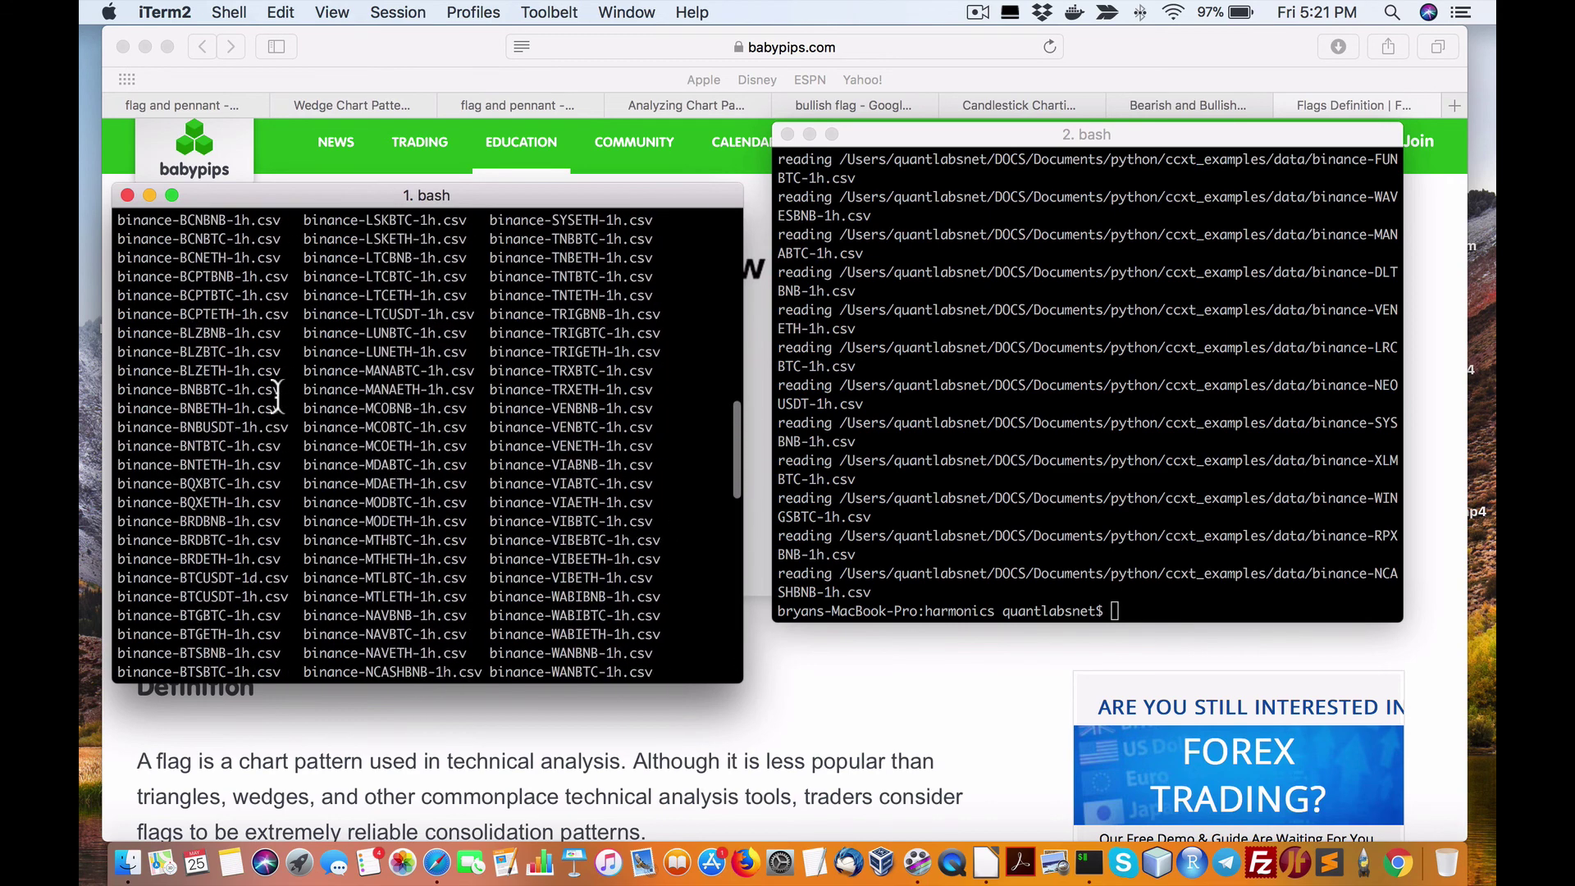
scroll(277, 398, up, 5)
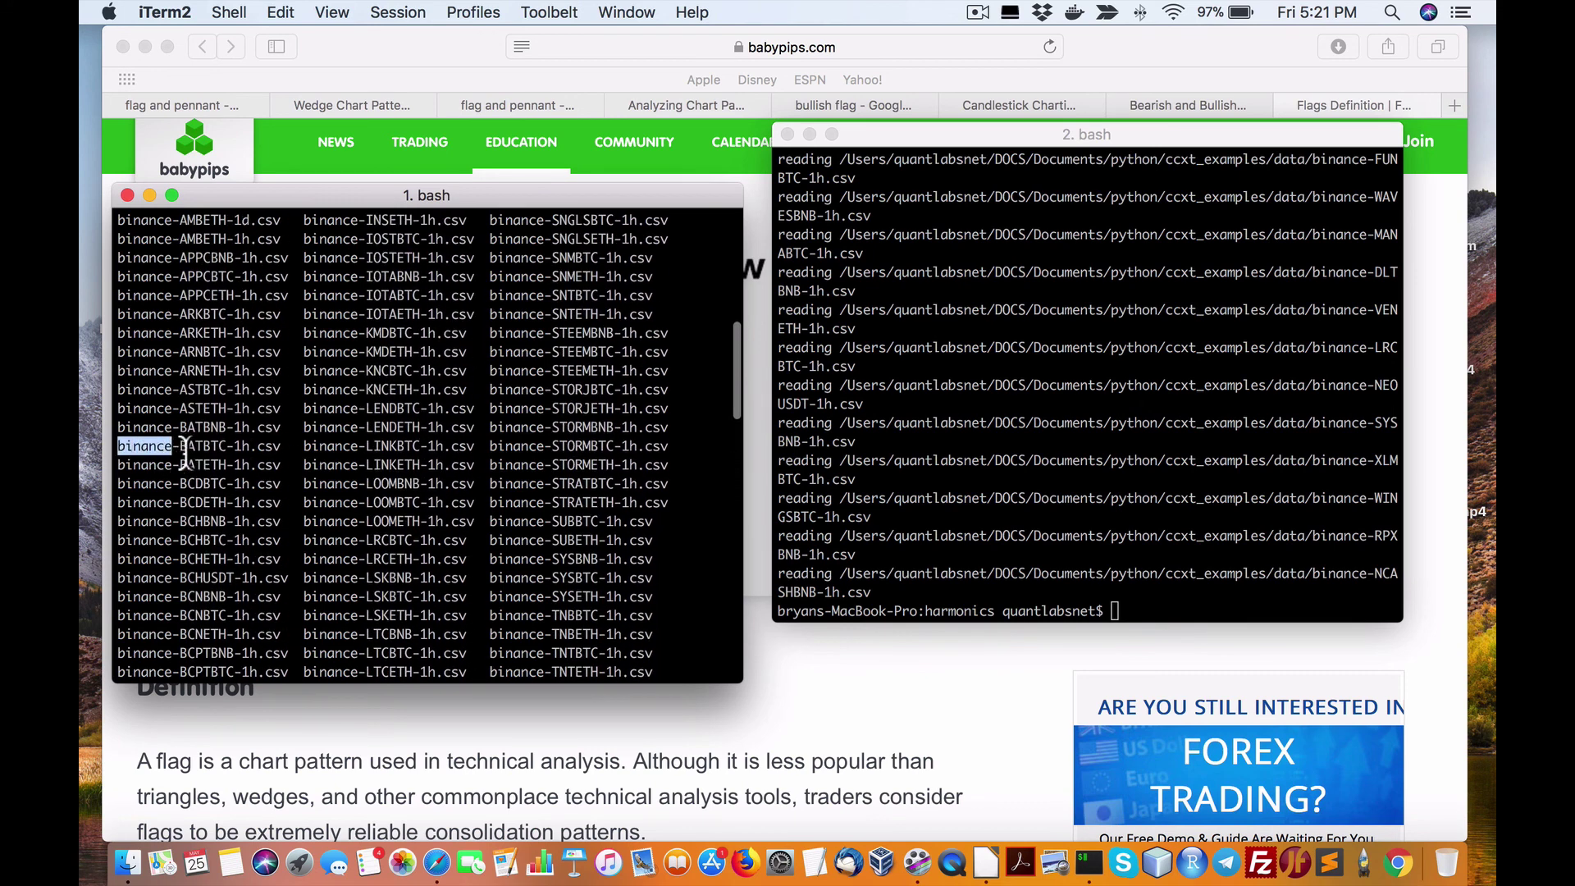
drag(179, 447, 251, 456)
click(244, 454)
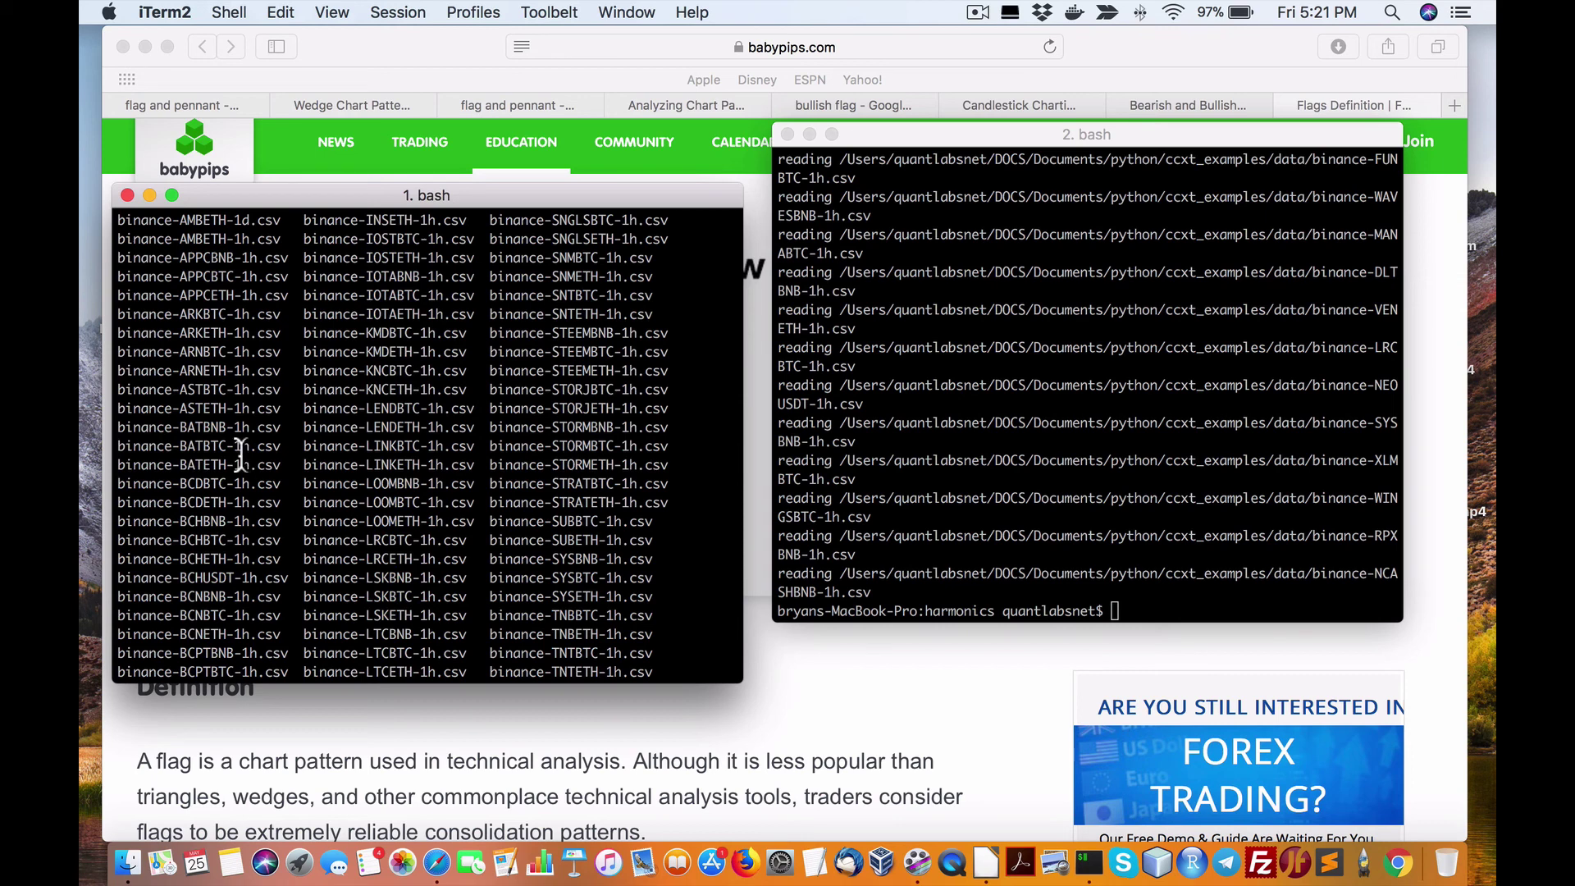
scroll(379, 463, down, 10)
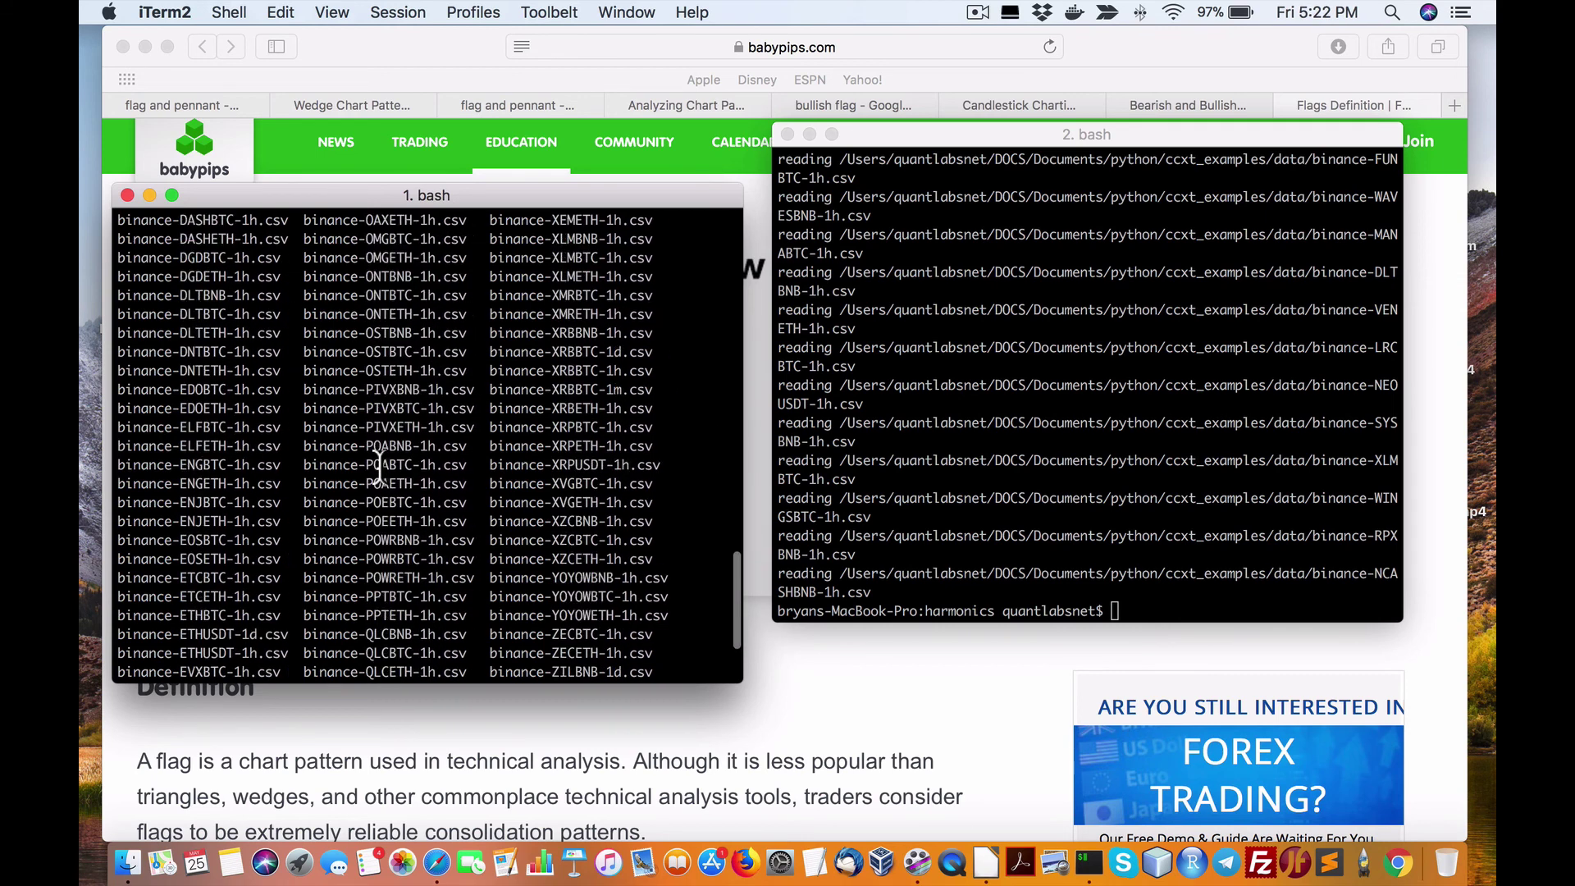
scroll(379, 463, down, 3)
click(1040, 439)
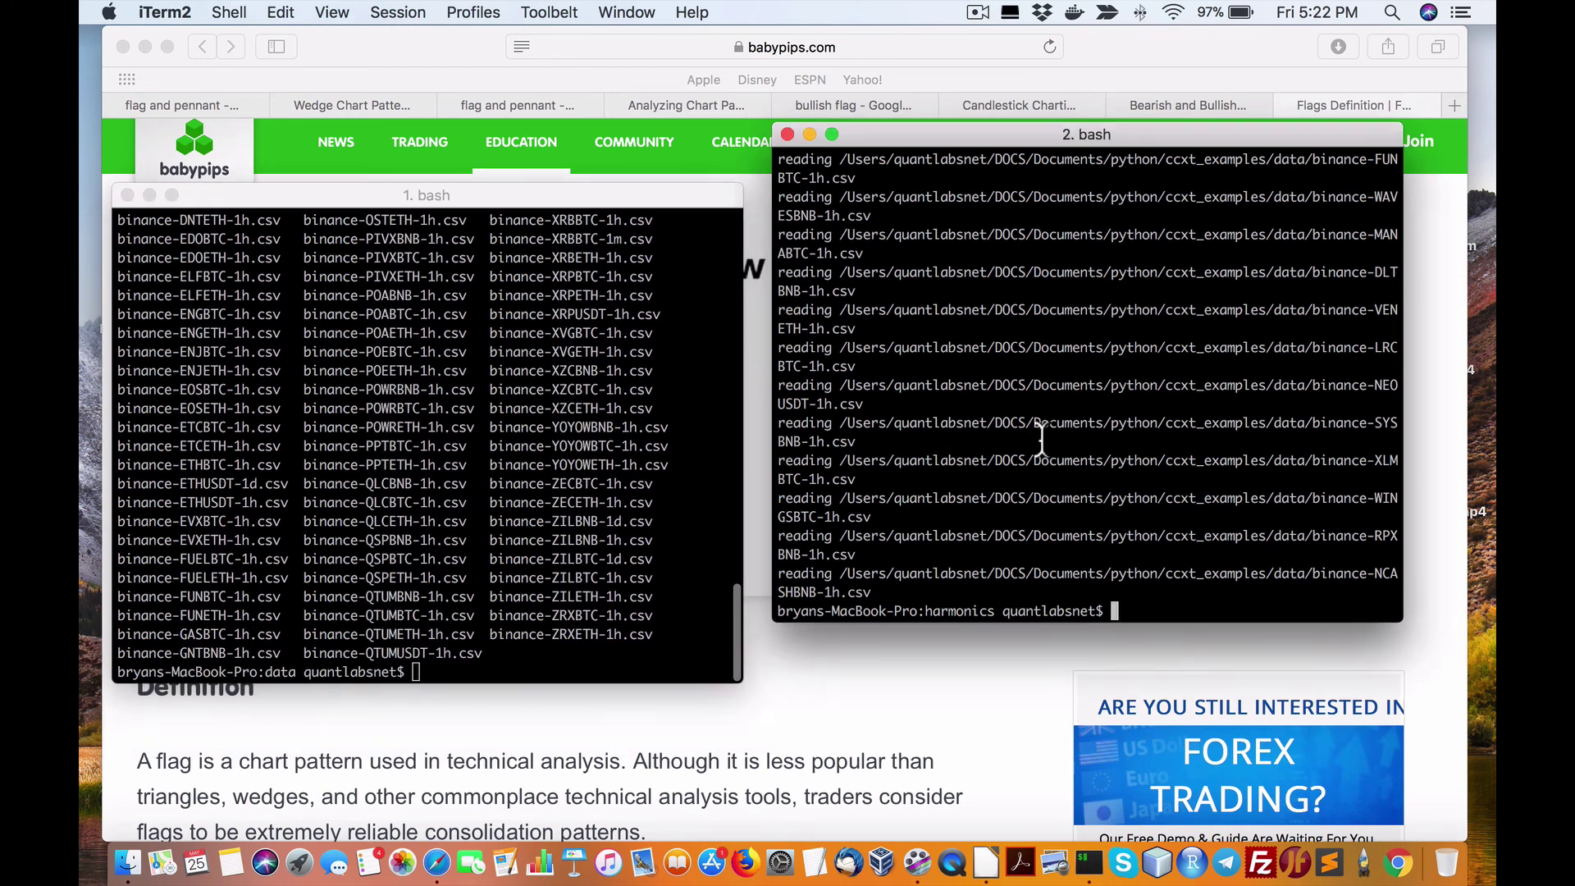
click(134, 868)
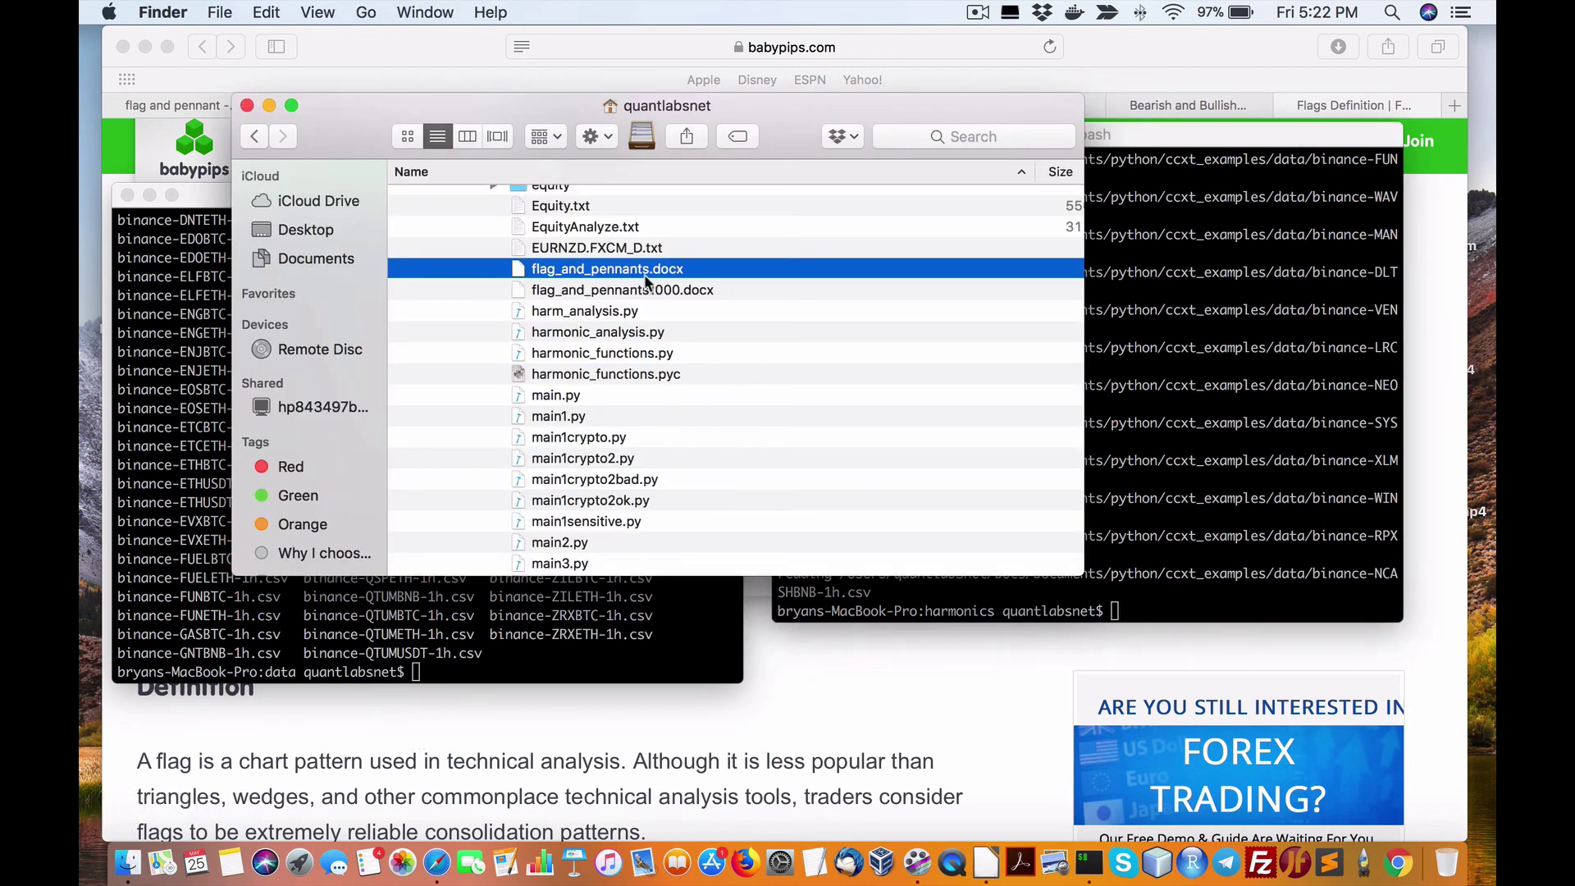
Step: Open flag_and_pennants1000.docx from Finder with LibreOffice
click(672, 293)
right_click(687, 293)
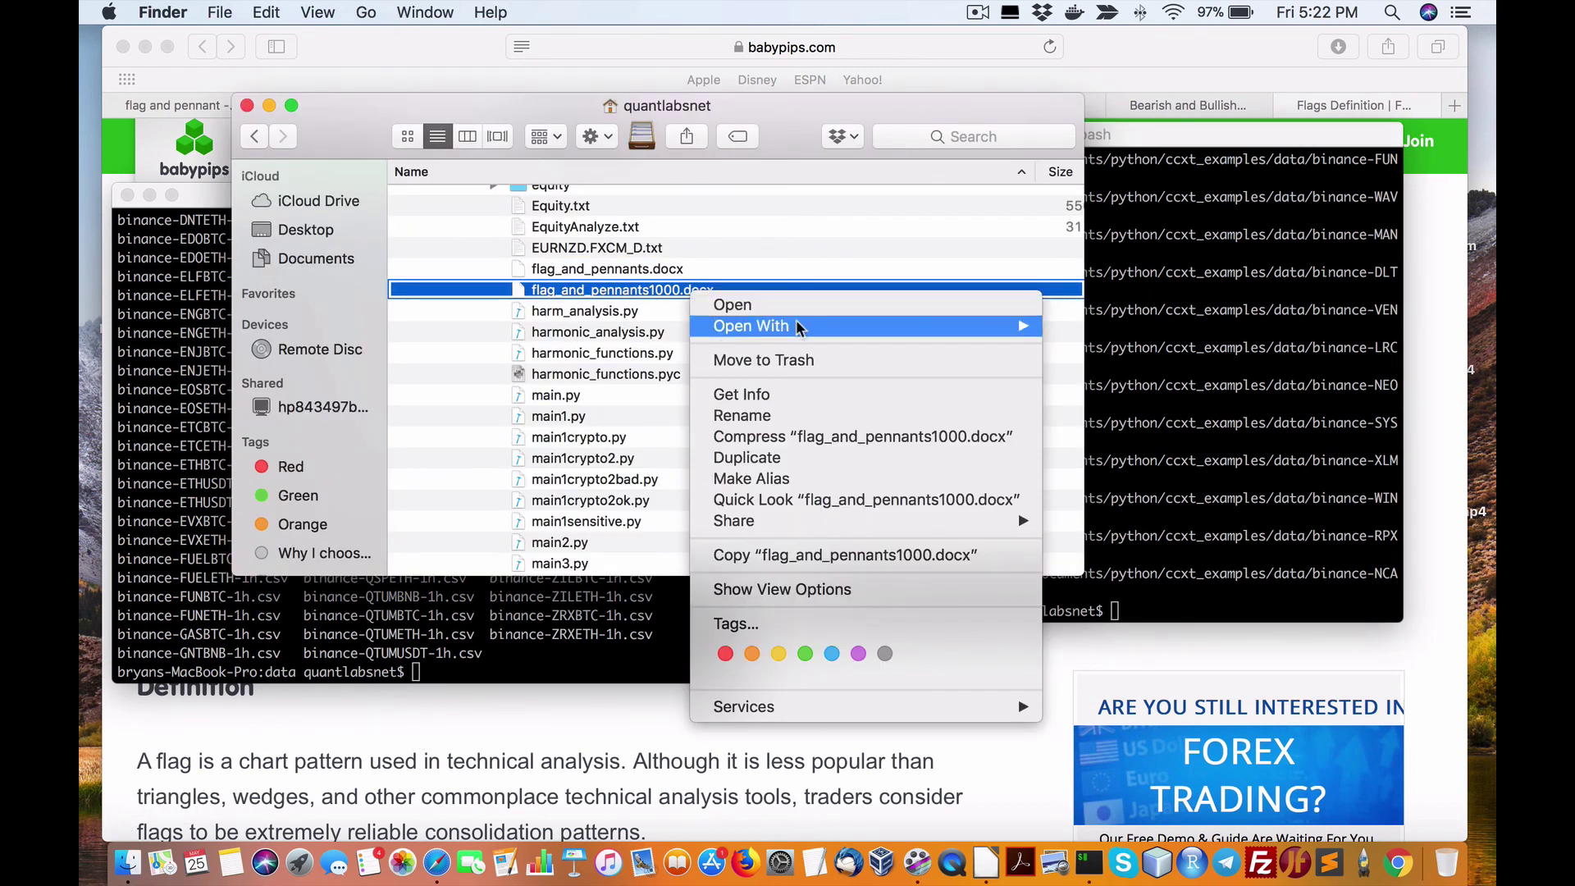
mouse_move(978, 337)
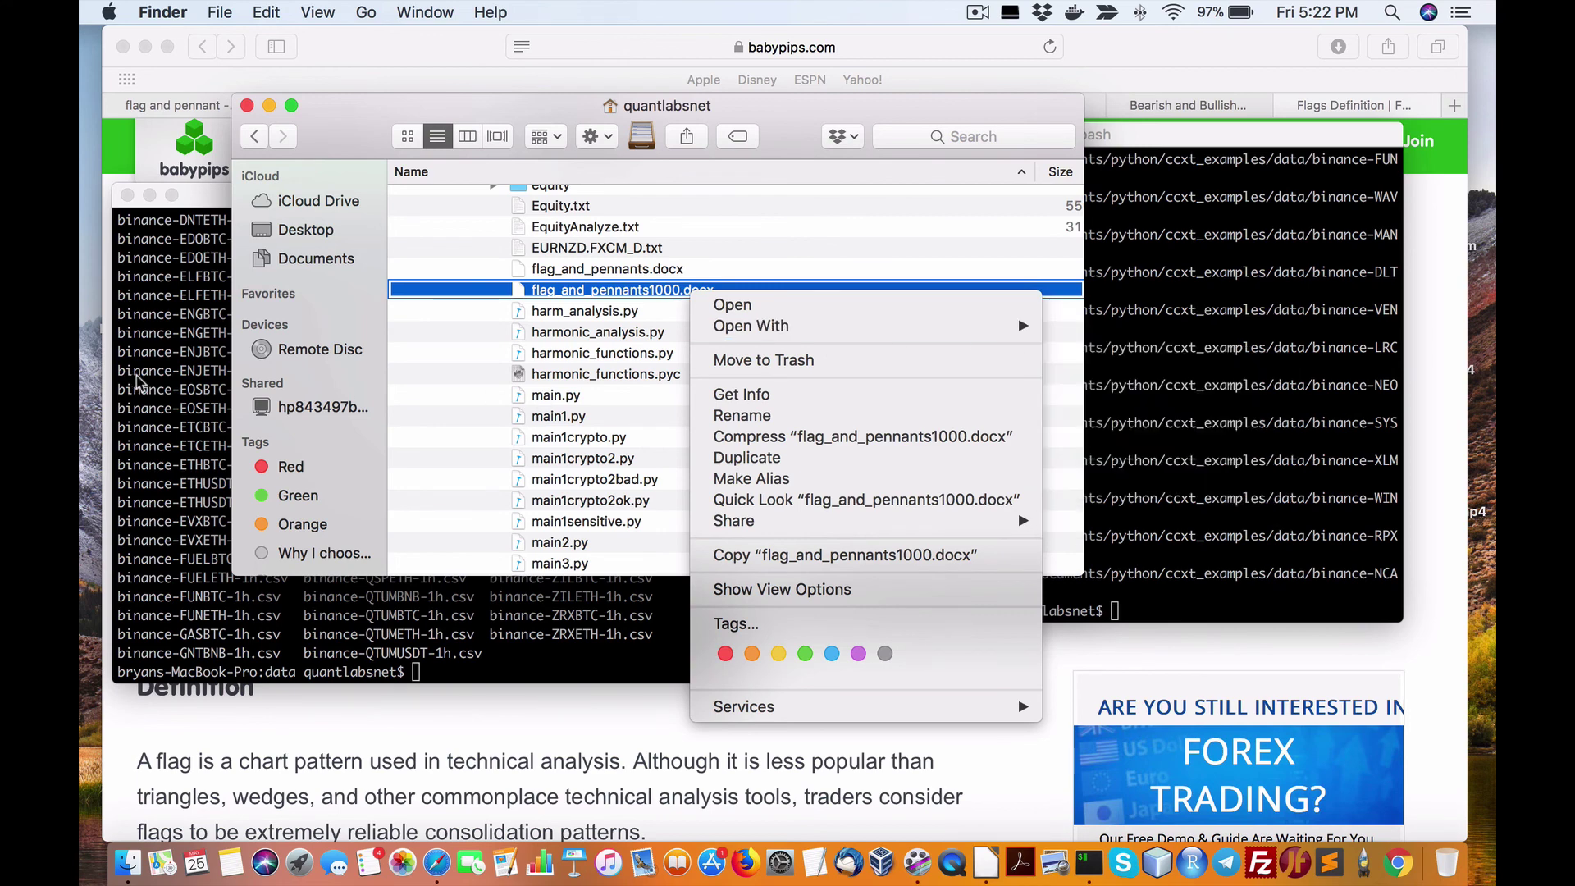
mouse_move(824, 328)
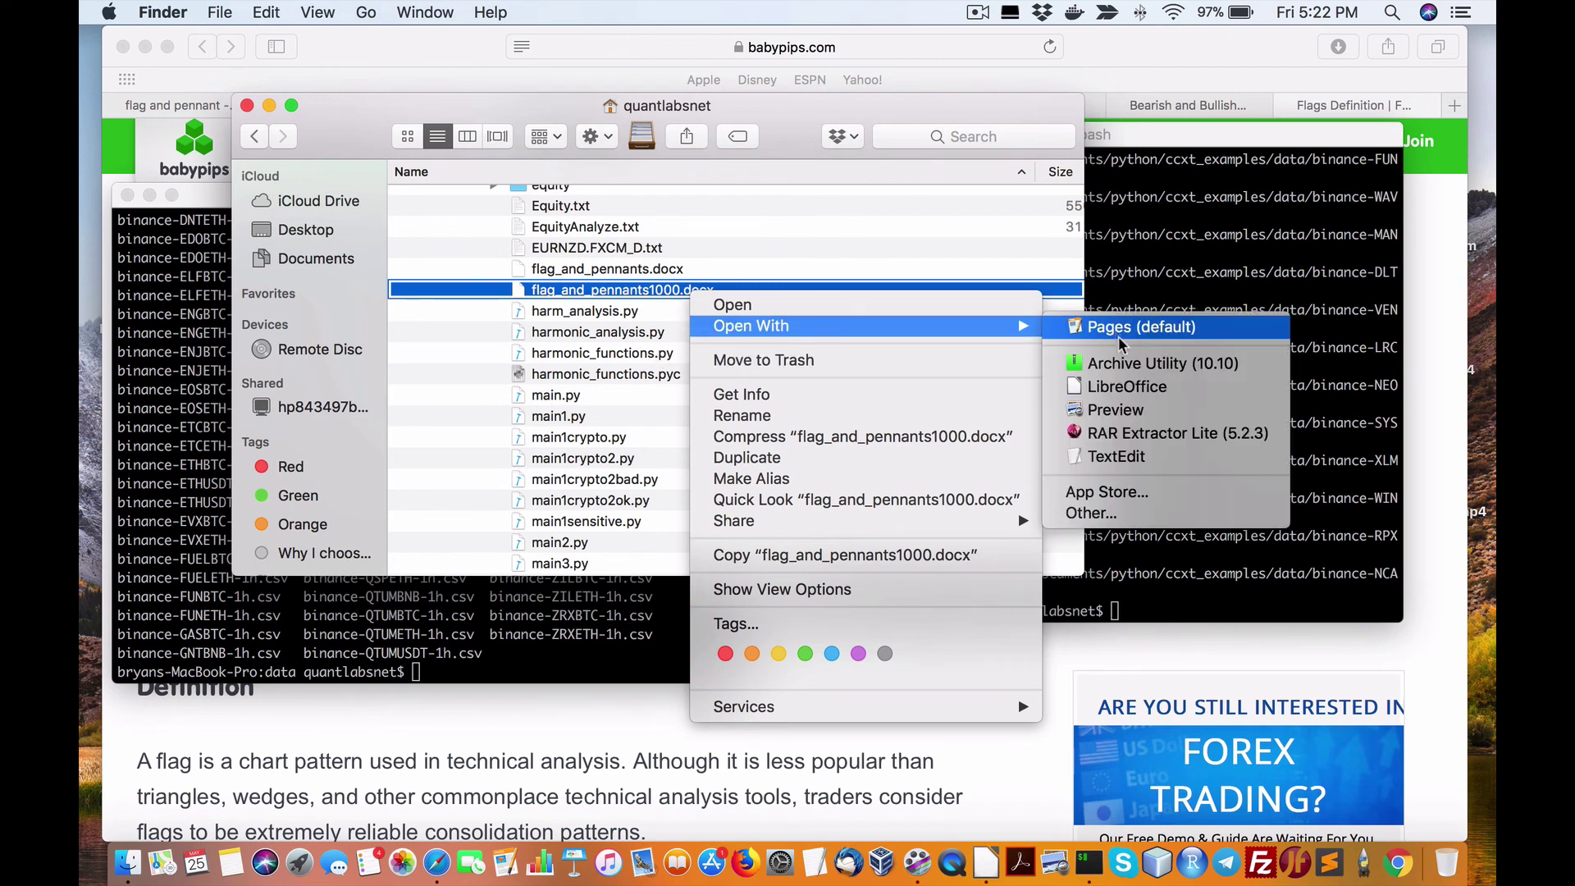
click(1137, 394)
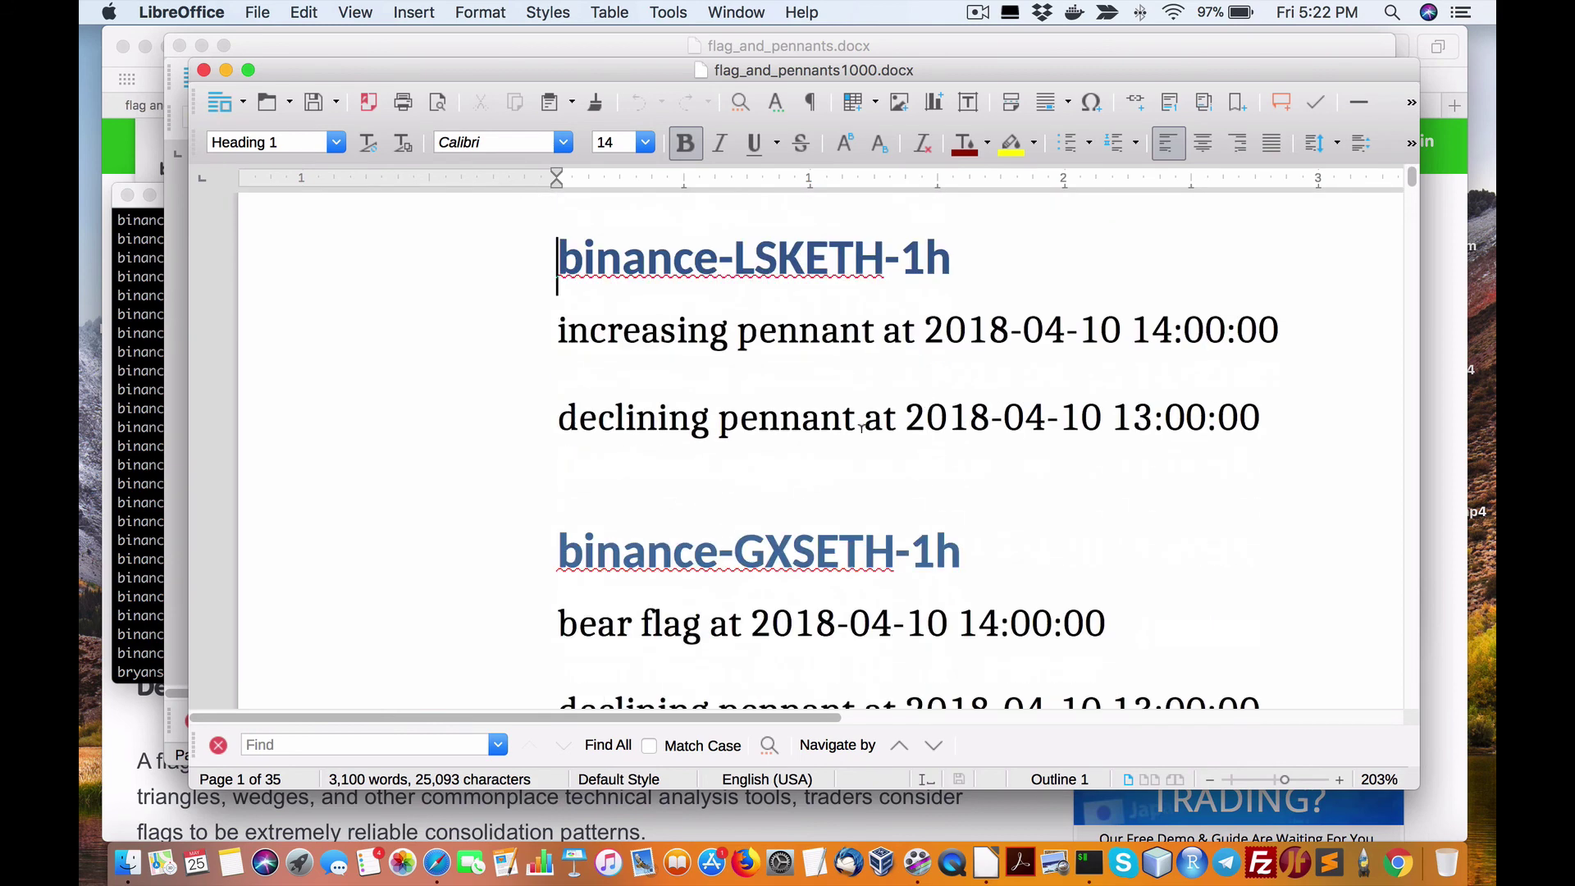
drag(527, 332, 918, 332)
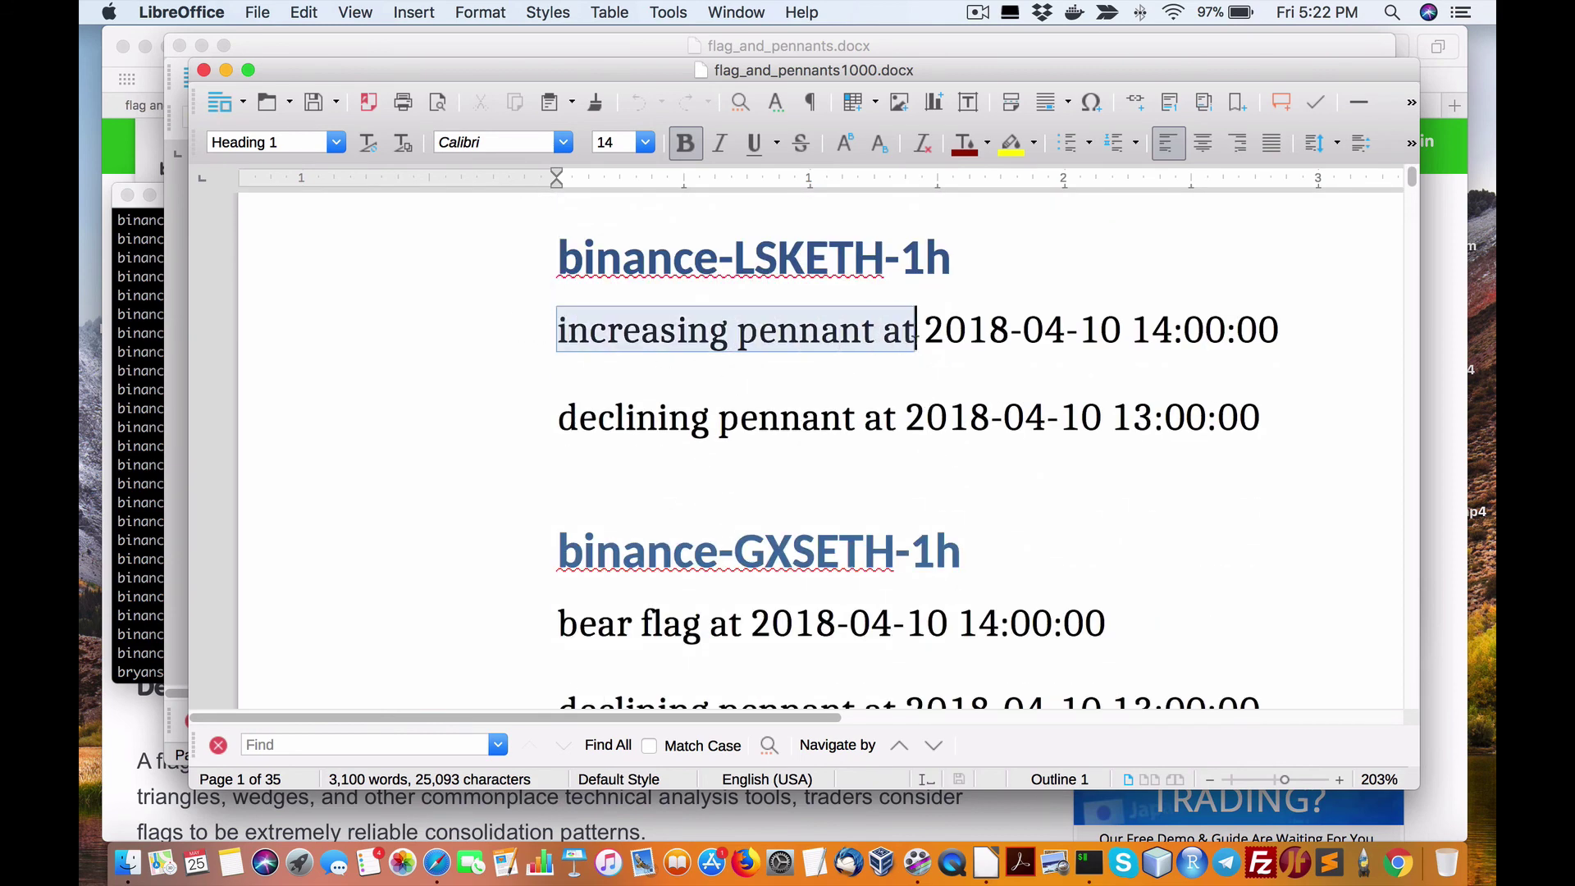
drag(558, 417, 886, 416)
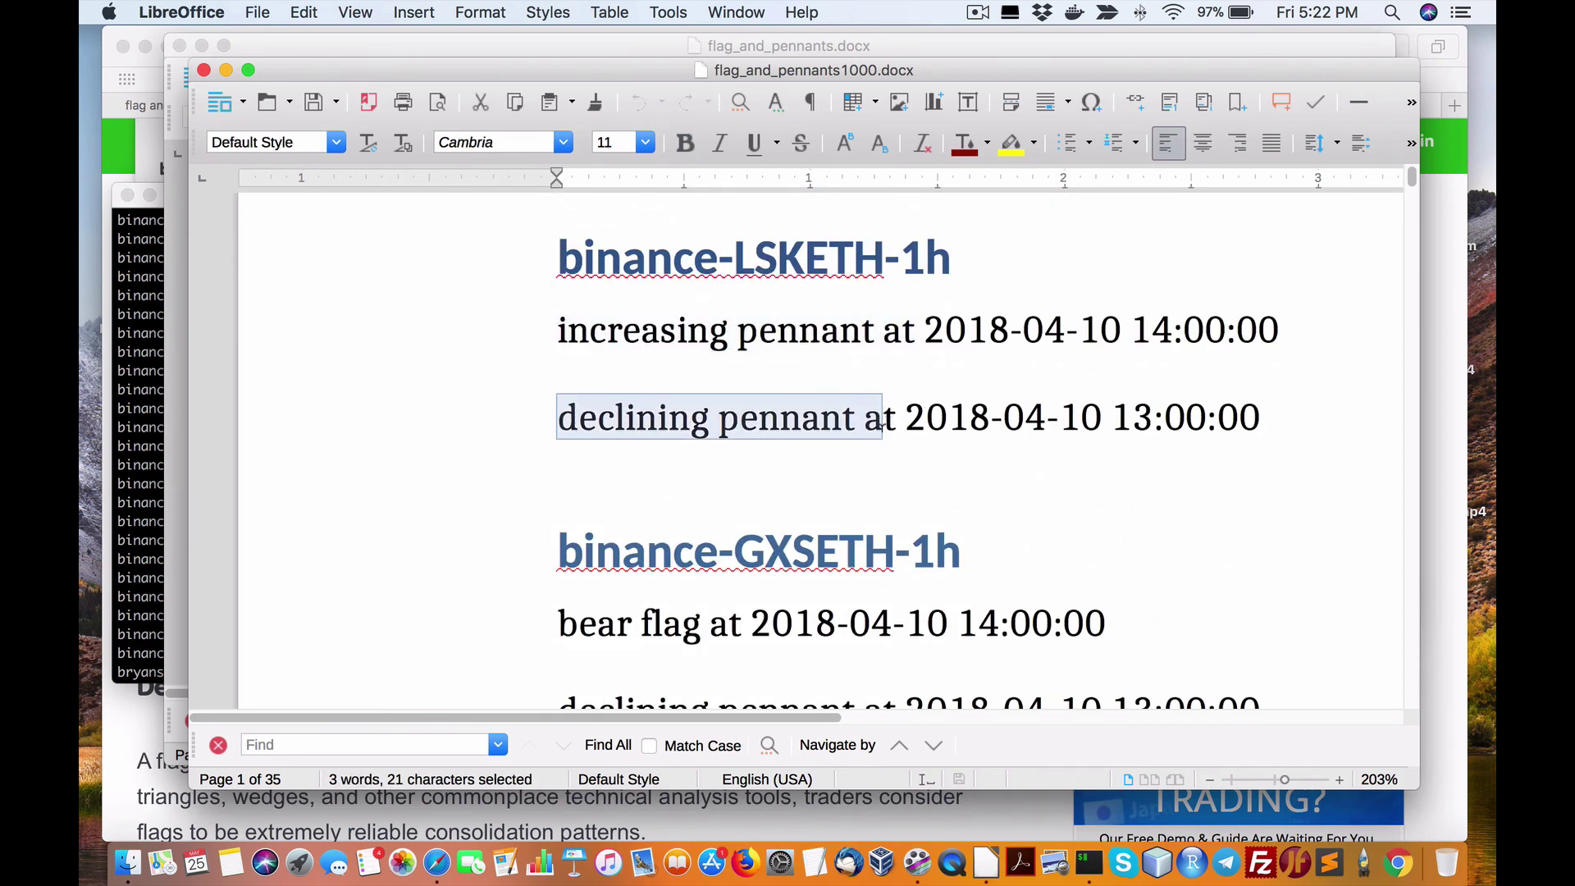
scroll(844, 450, down, 5)
scroll(842, 455, up, 5)
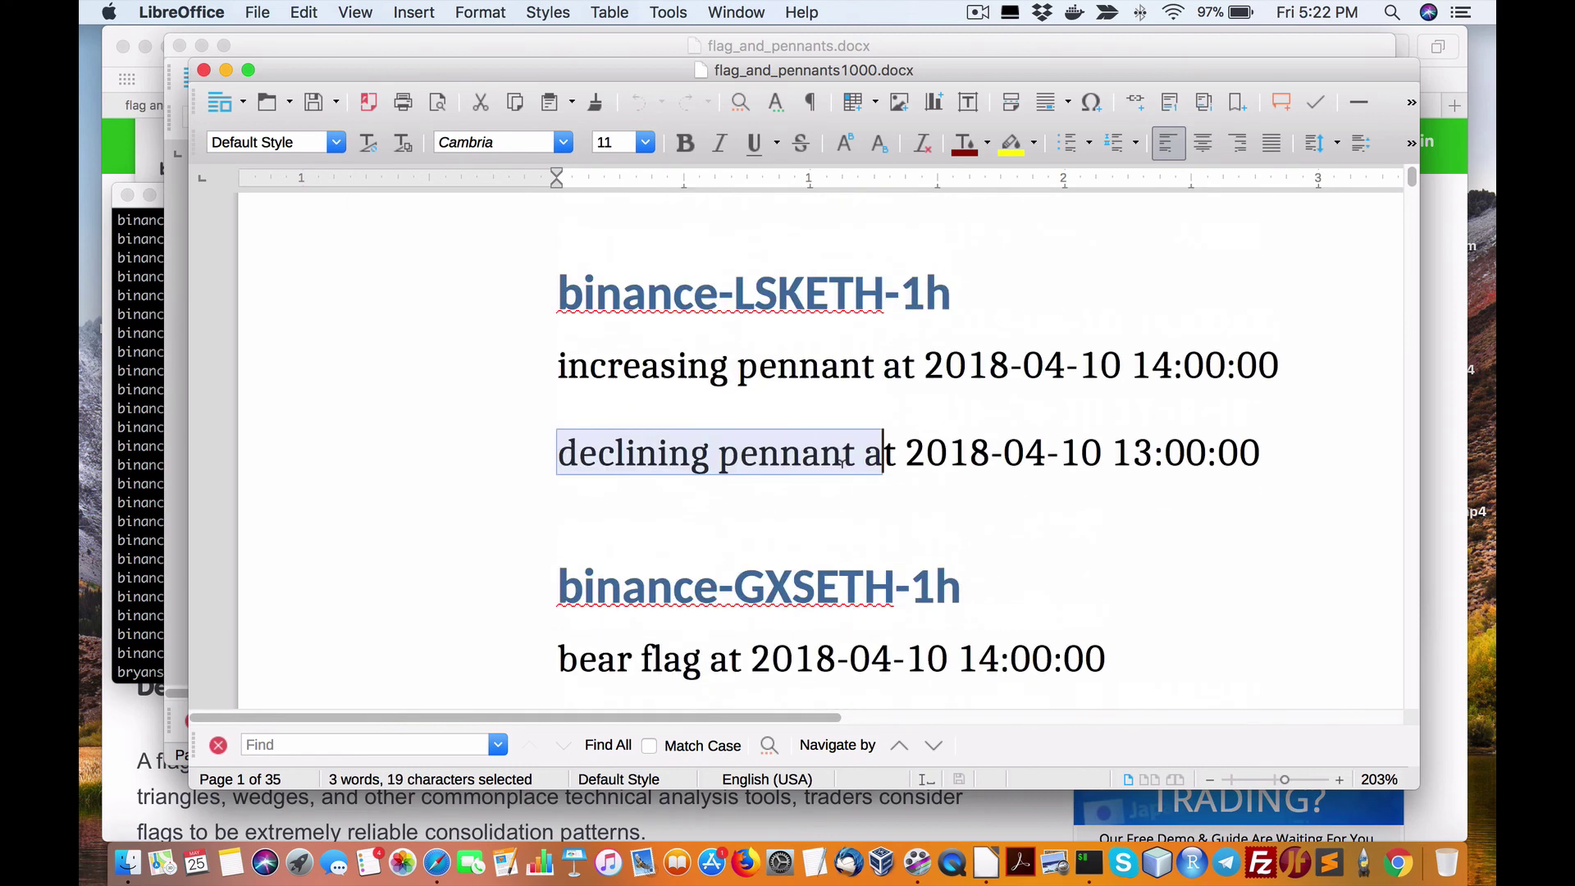
scroll(816, 462, down, 3)
drag(578, 445, 827, 458)
click(631, 447)
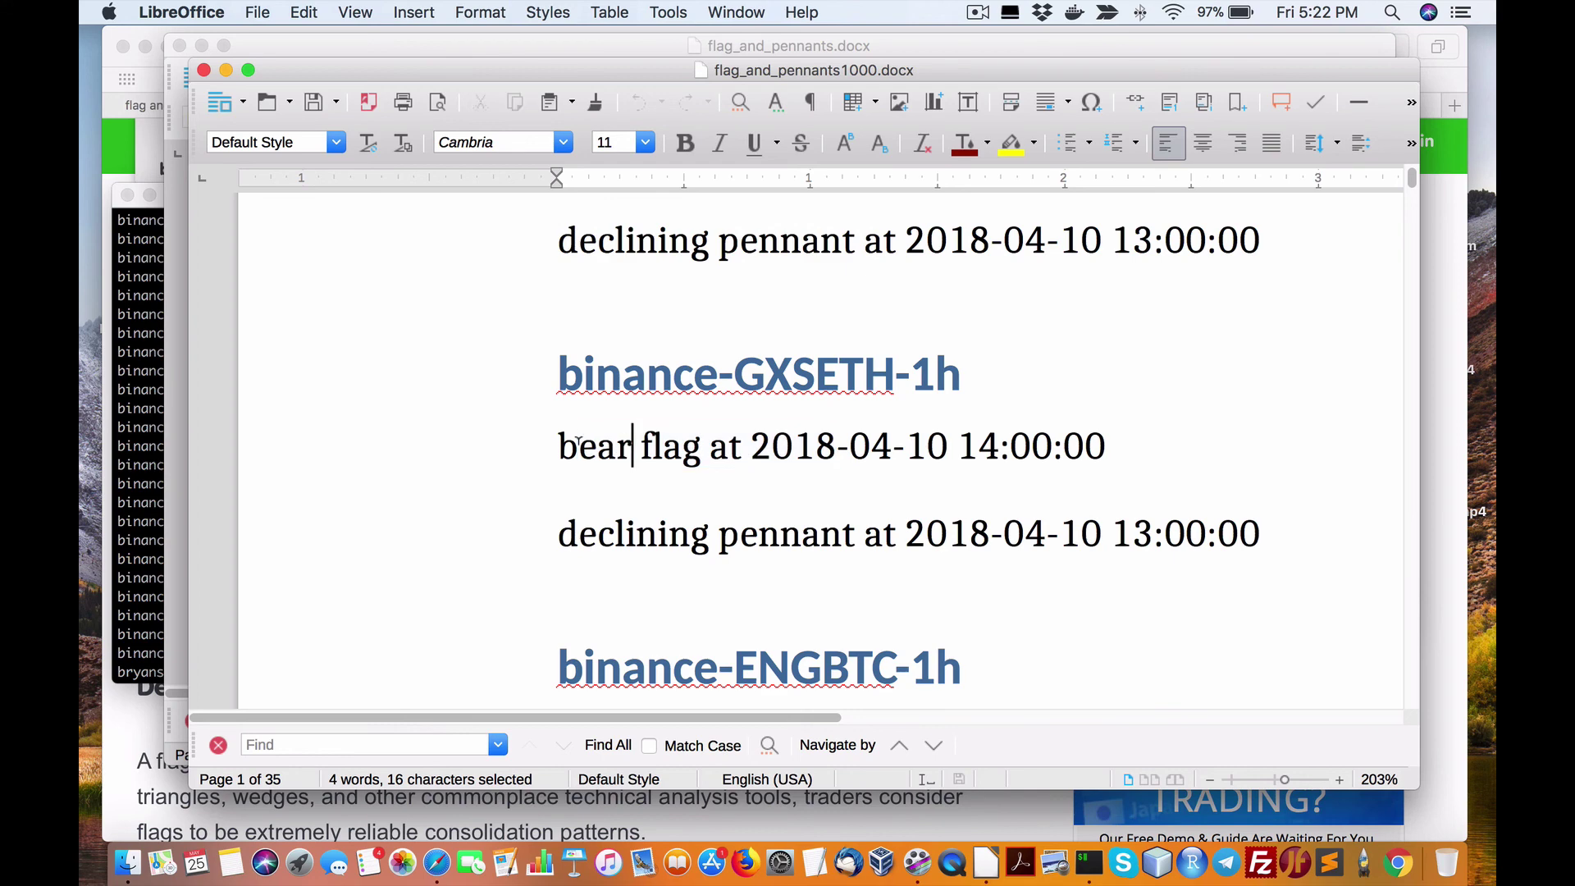
scroll(580, 436, up, 3)
scroll(641, 515, down, 5)
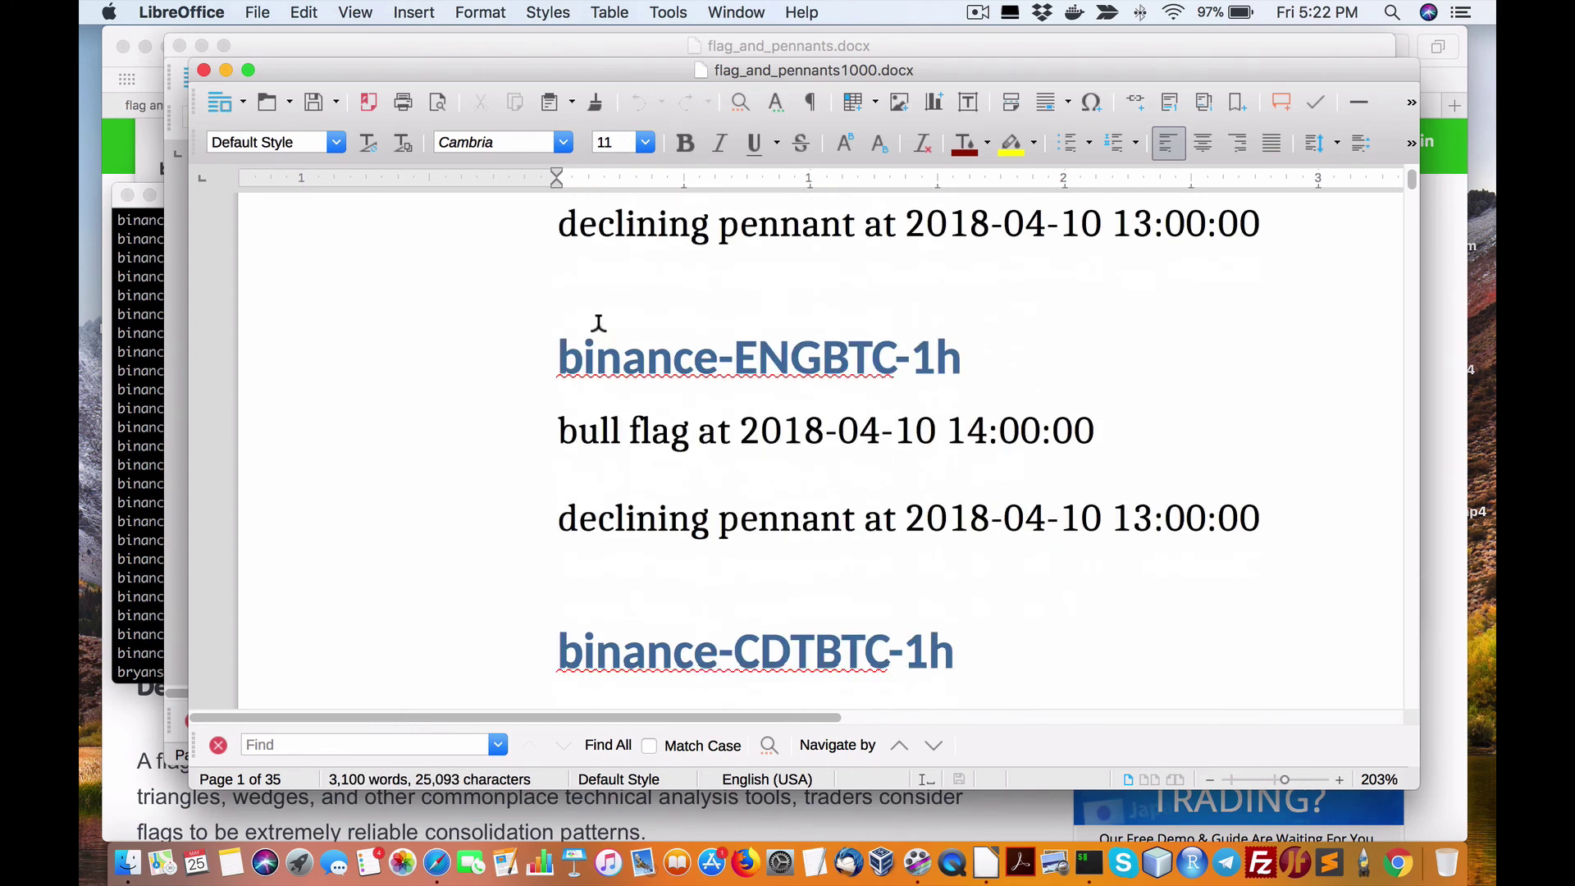
scroll(622, 330, up, 2)
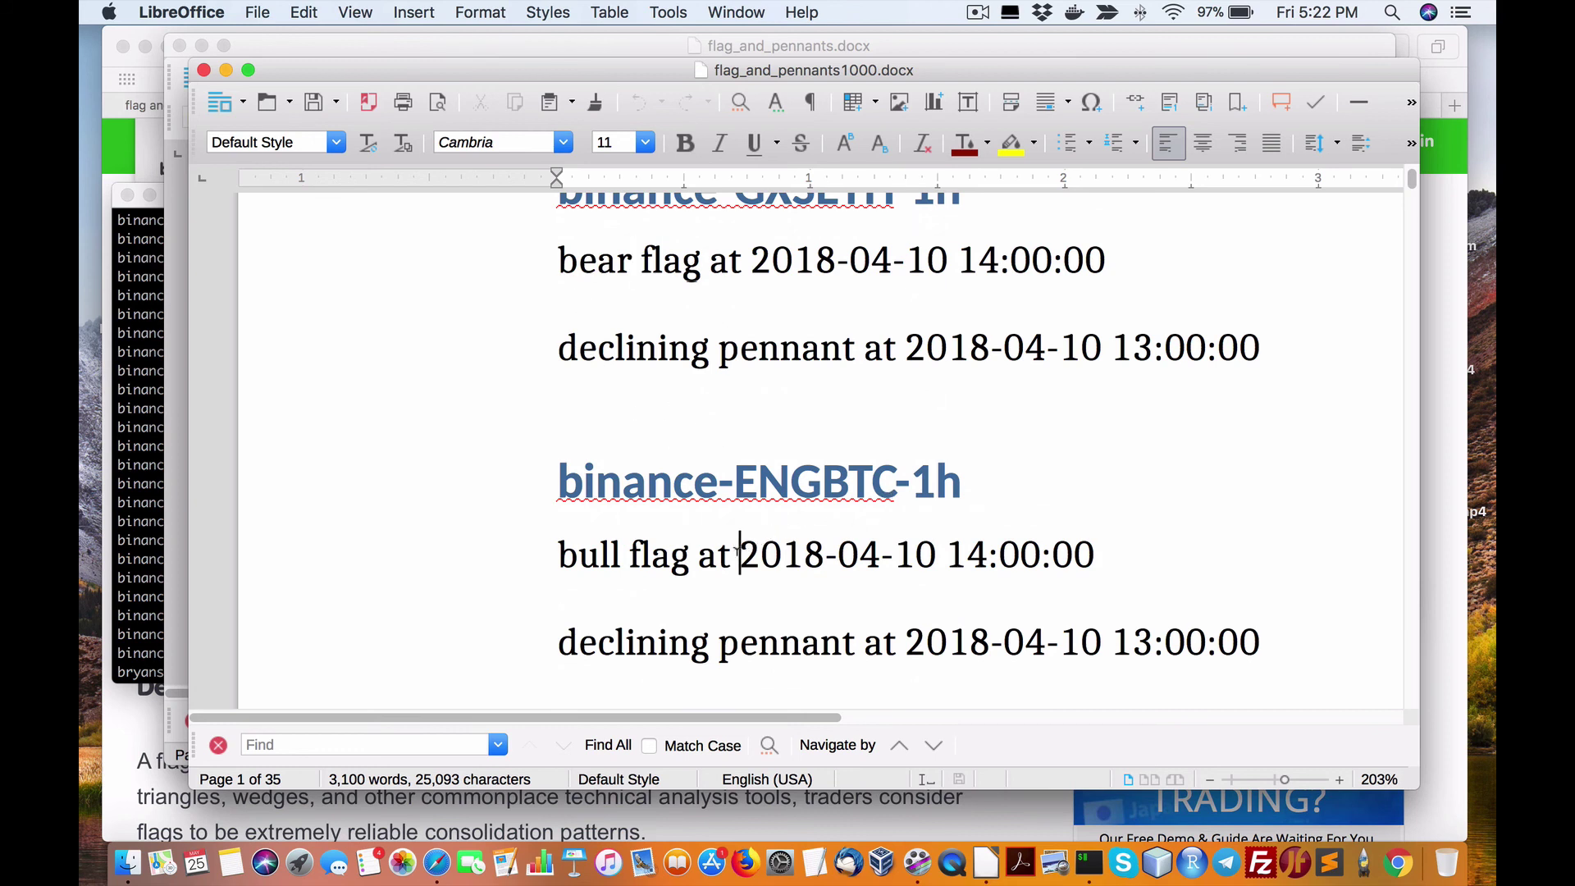
drag(739, 555, 1118, 552)
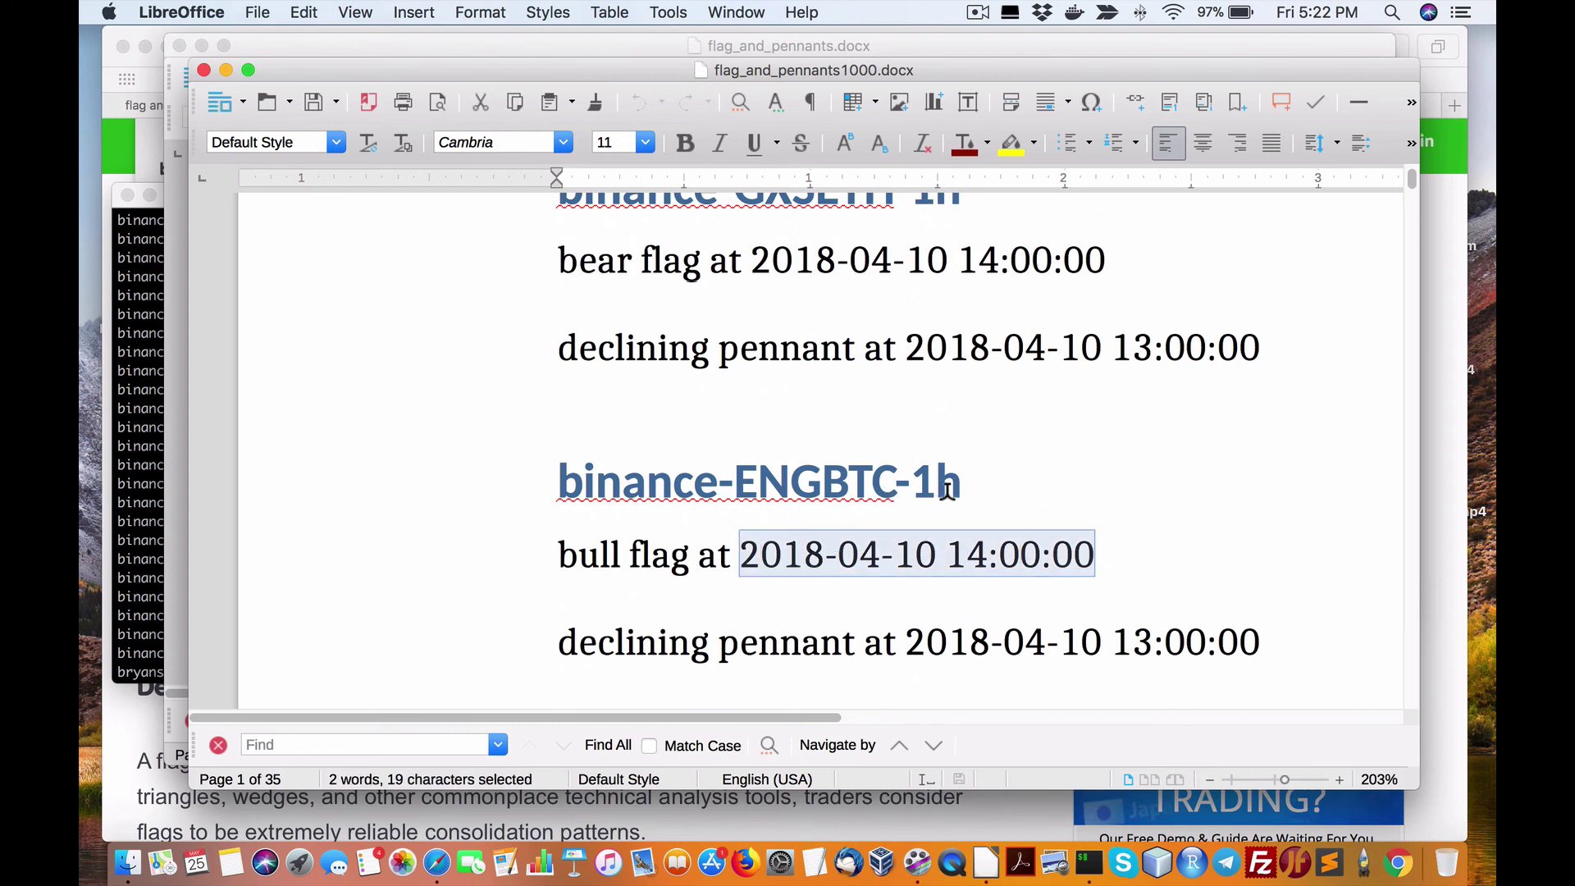
click(802, 641)
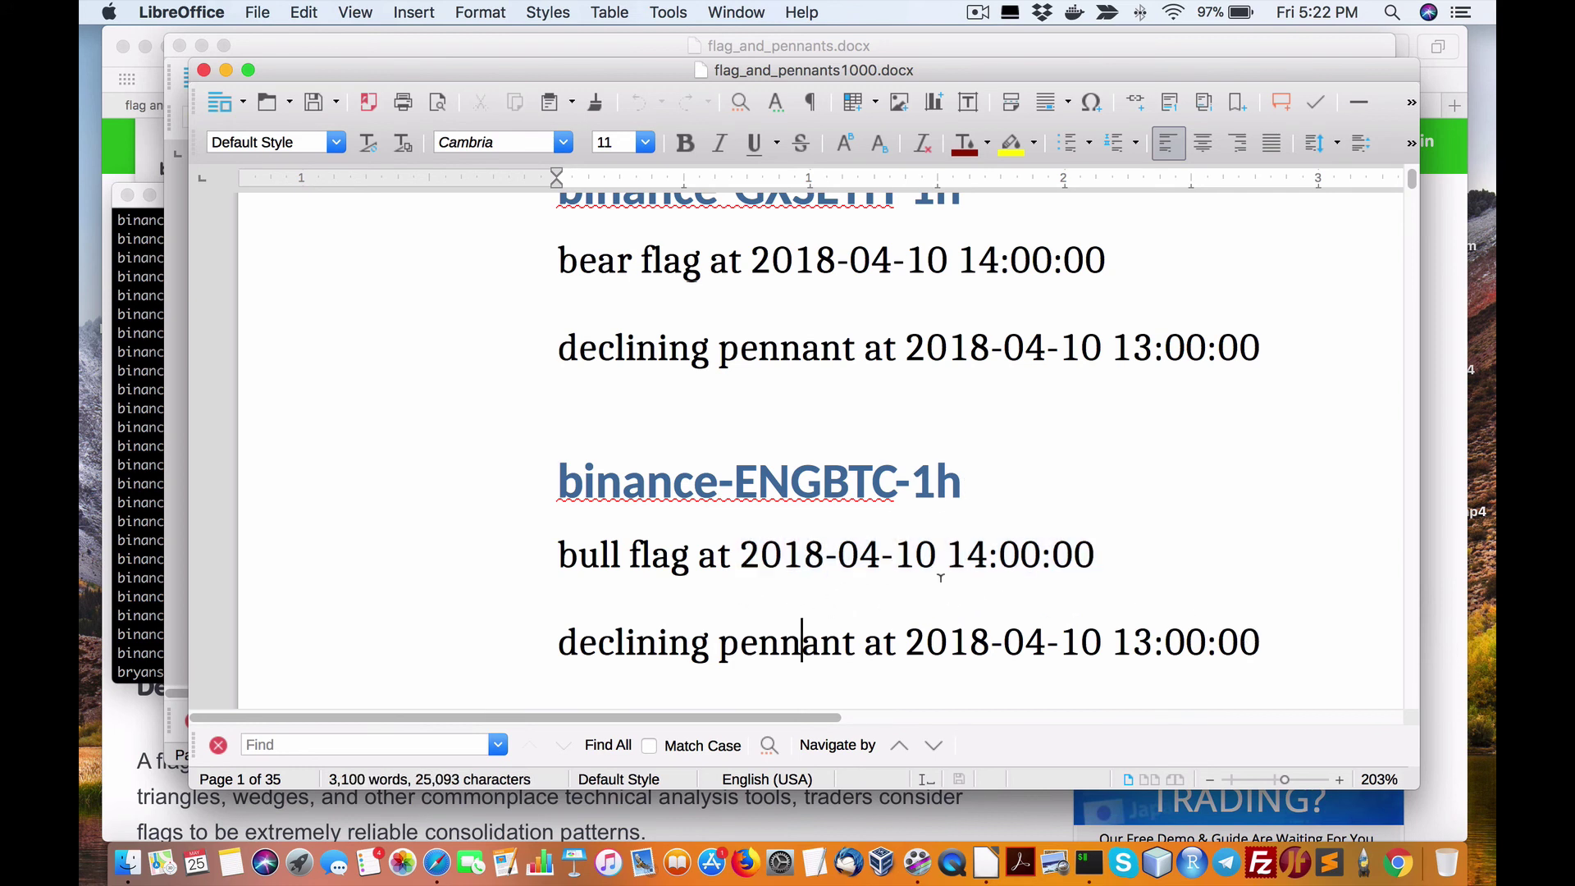
drag(526, 486, 1277, 606)
scroll(892, 548, down, 5)
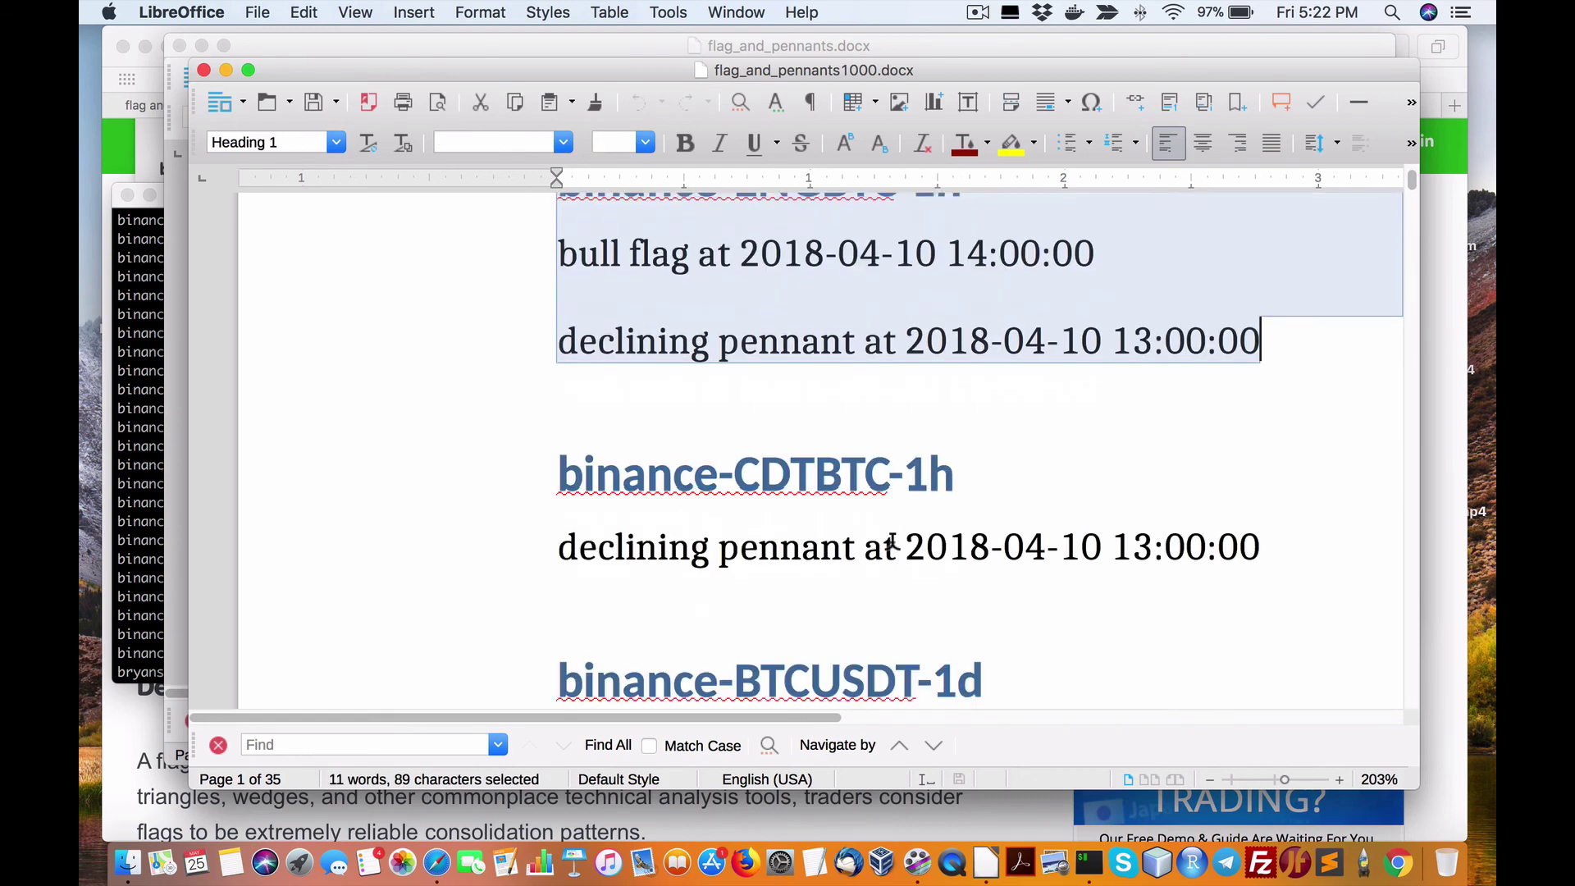
scroll(891, 548, up, 2)
key(Down)
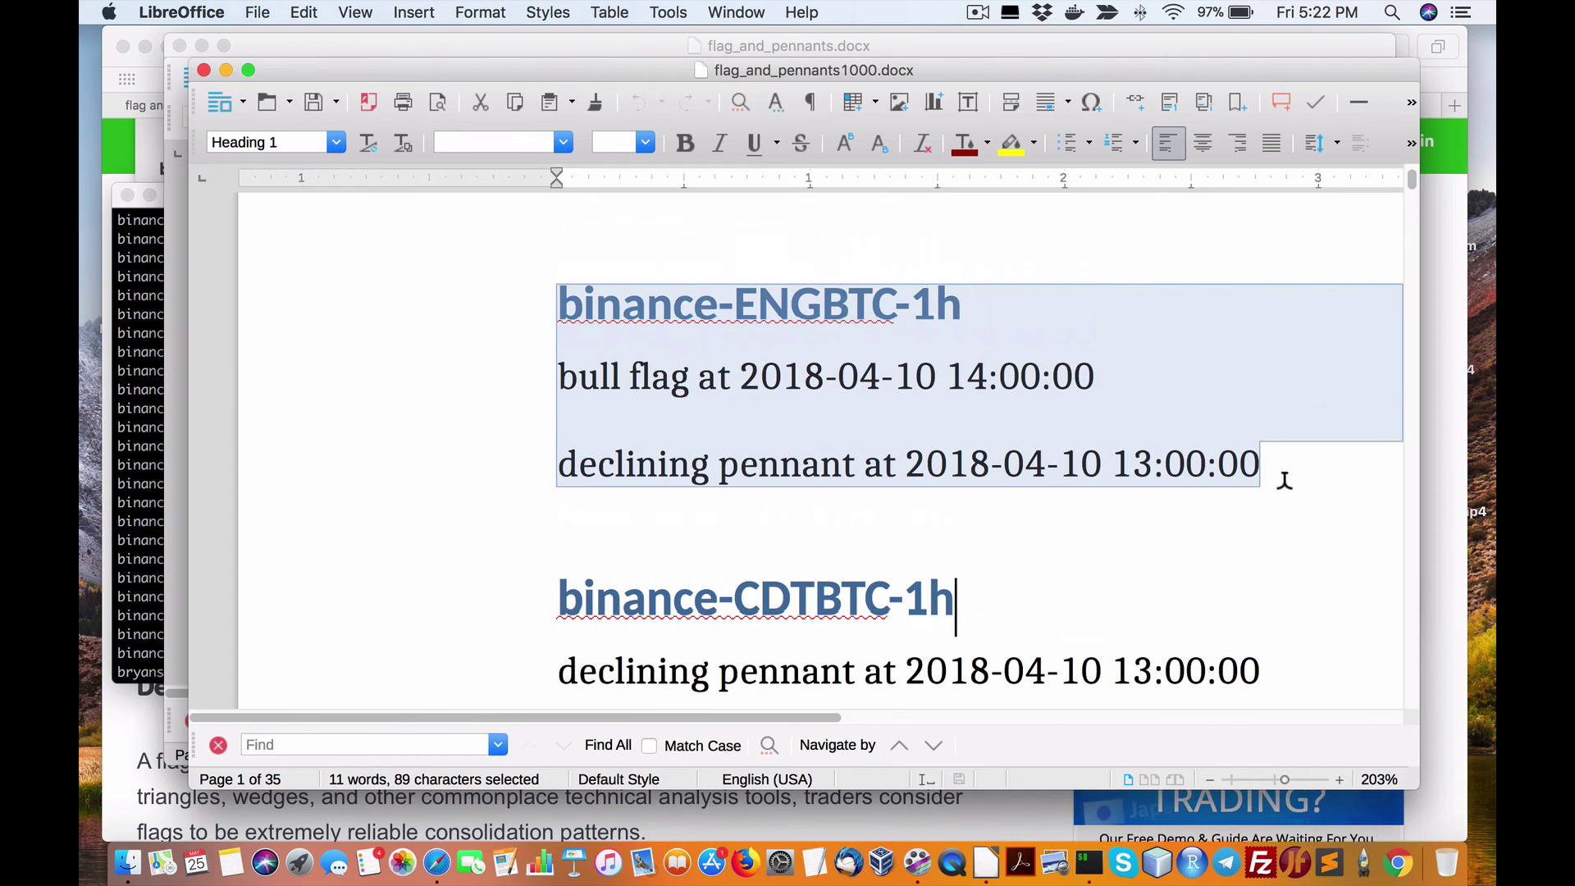
drag(1275, 459, 394, 337)
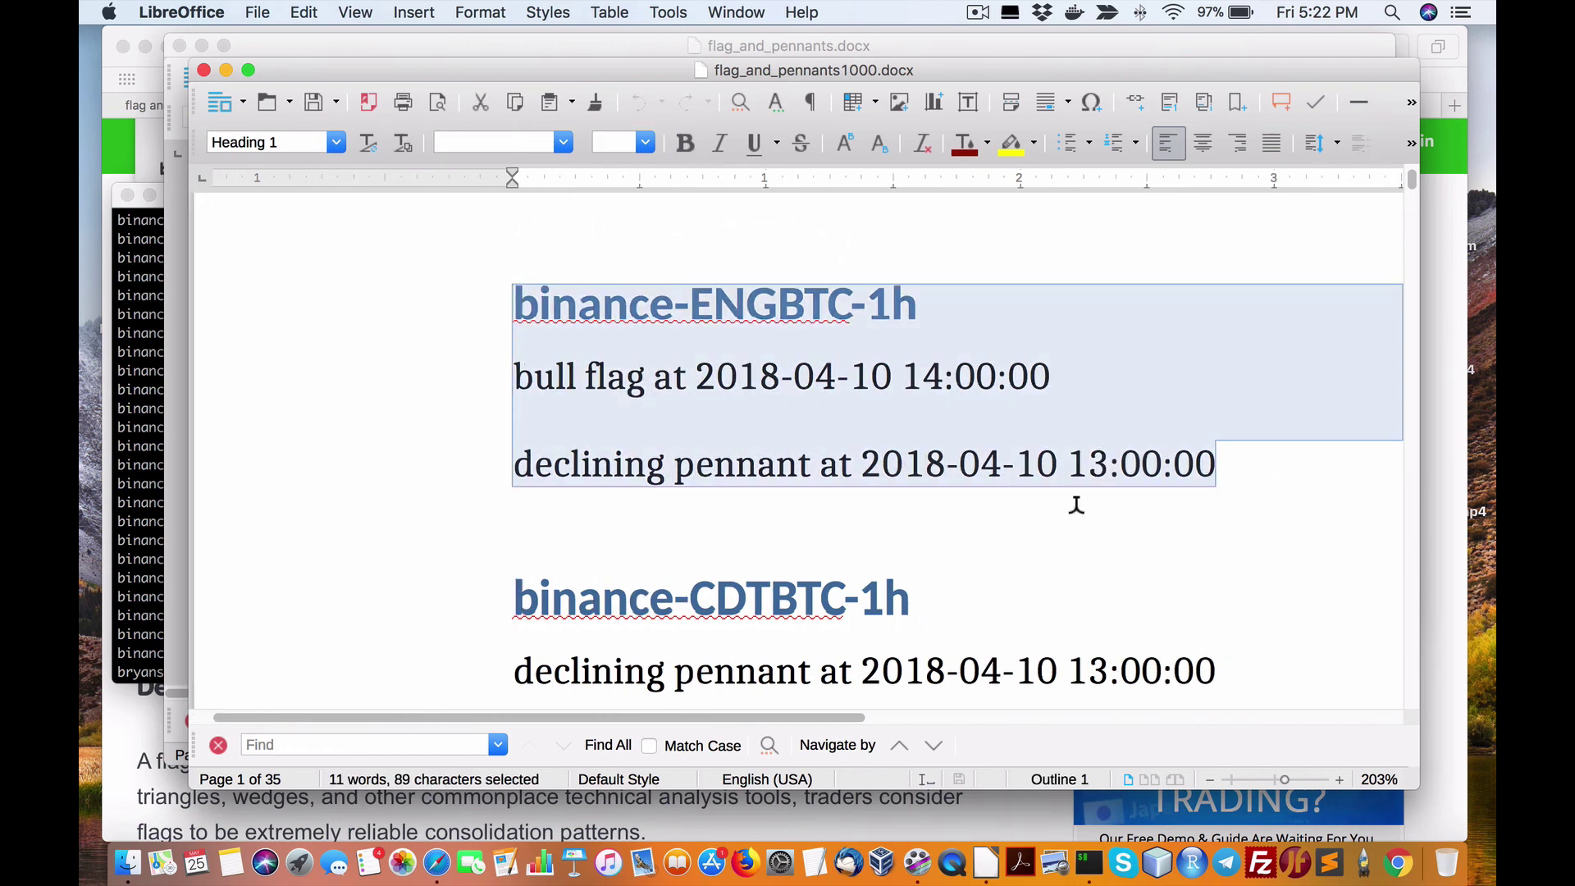
key(Down)
click(1254, 463)
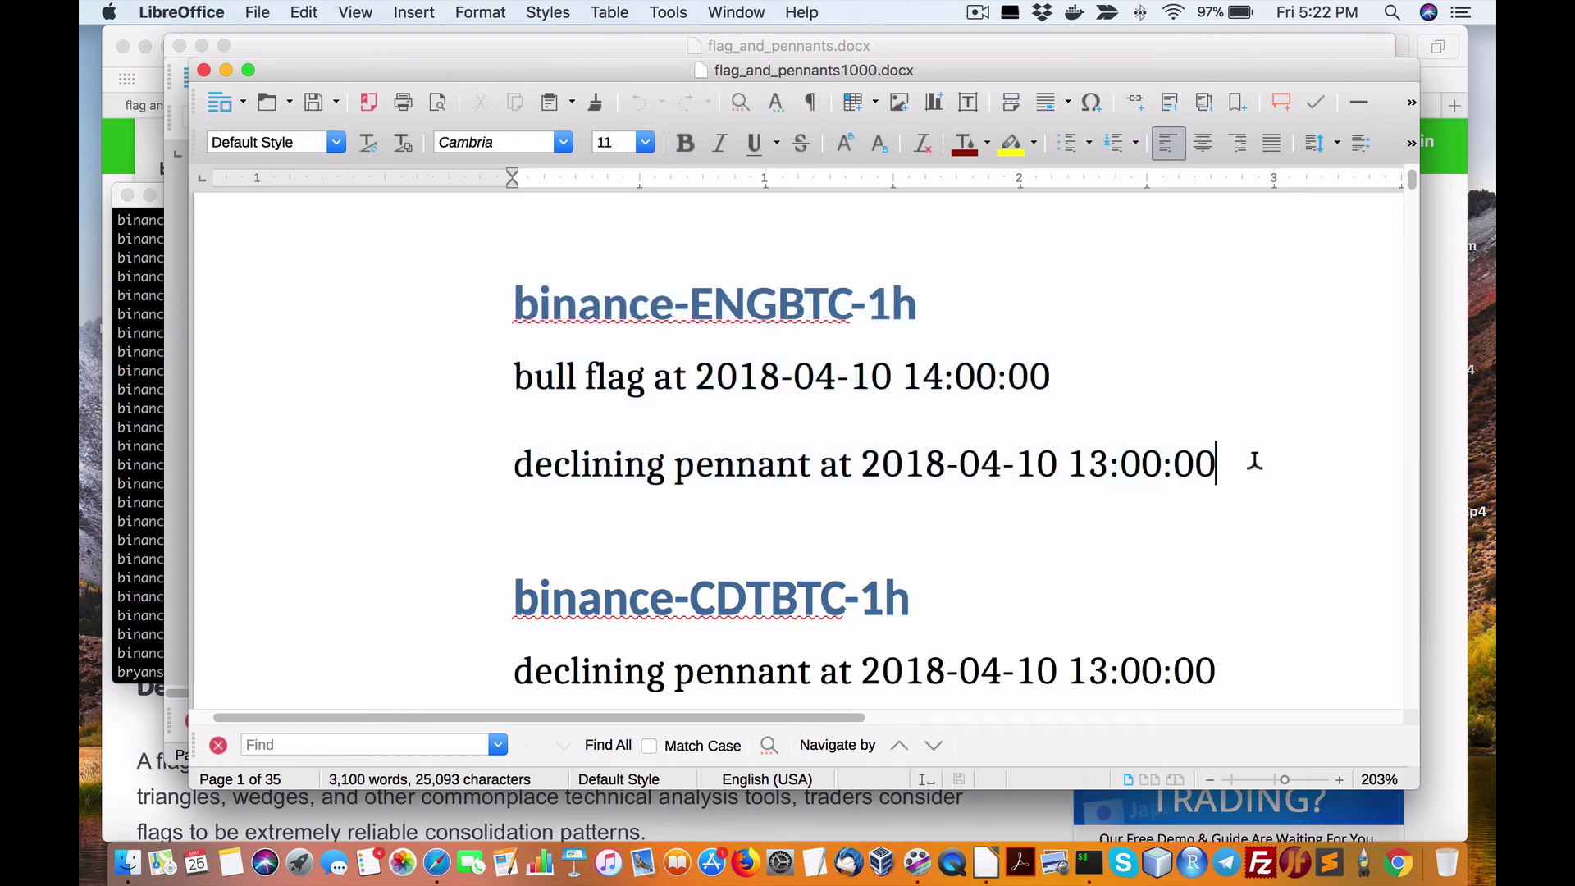
scroll(1211, 490, down, 10)
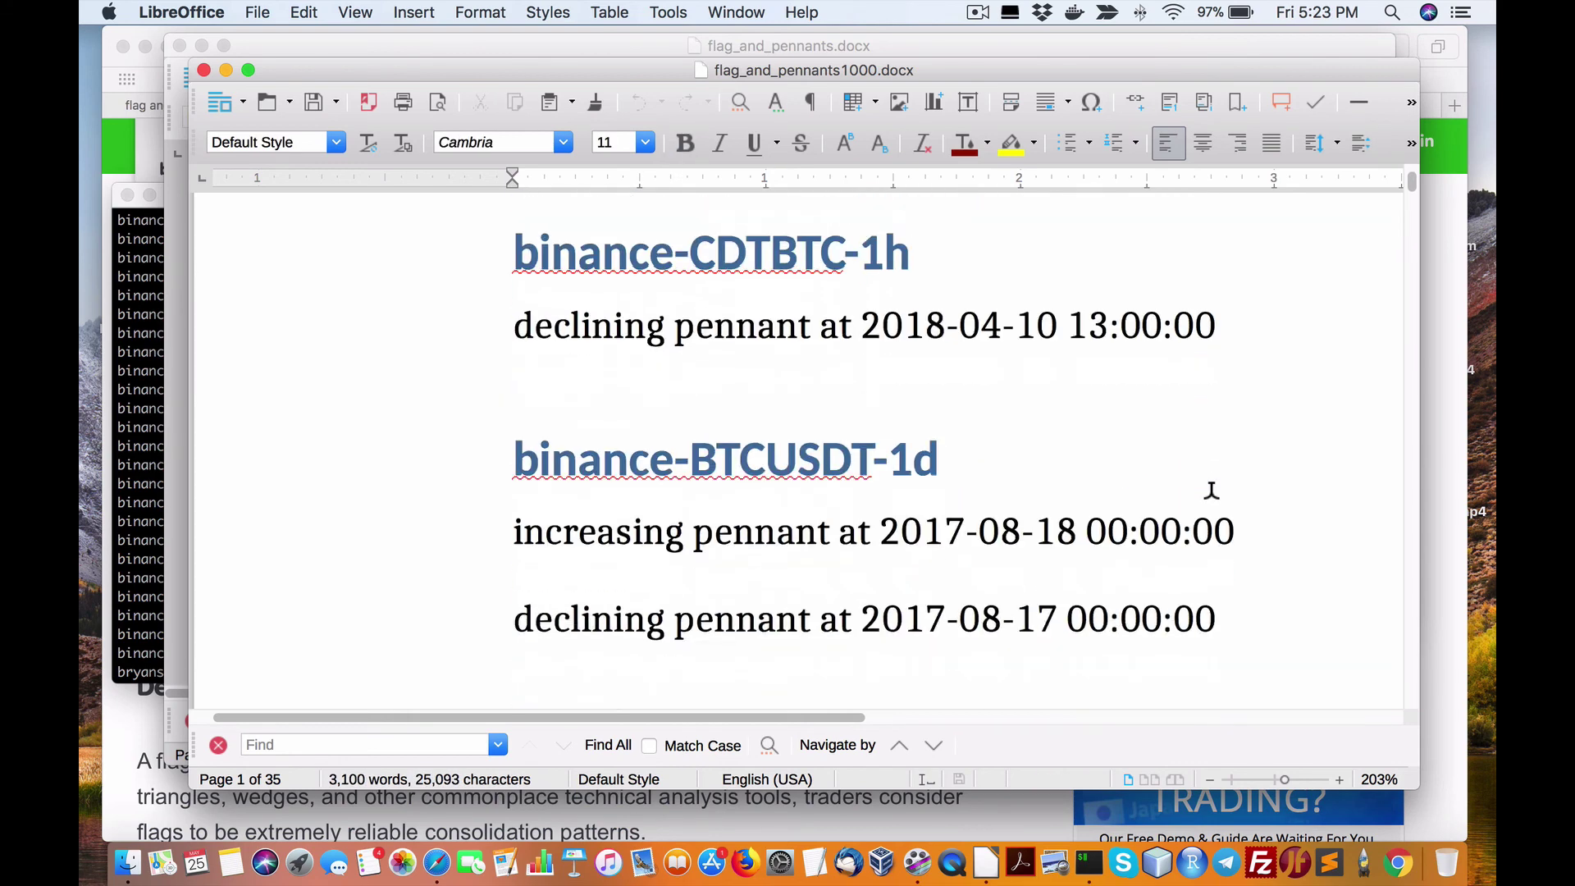
scroll(1211, 490, up, 1)
scroll(1211, 490, up, 7)
scroll(1212, 493, down, 10)
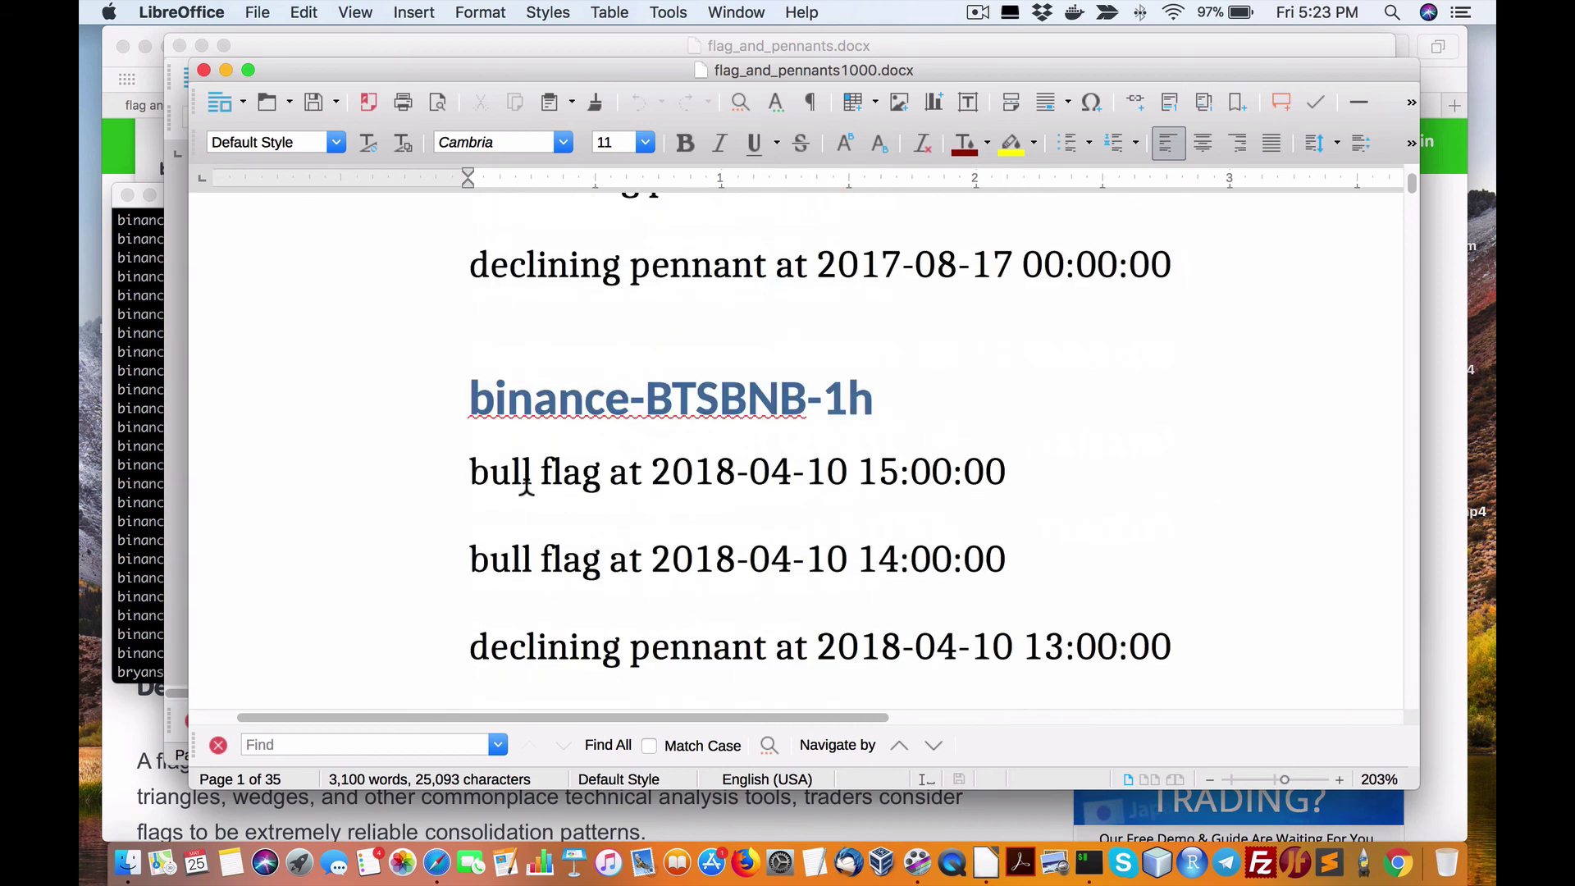
drag(845, 472, 490, 472)
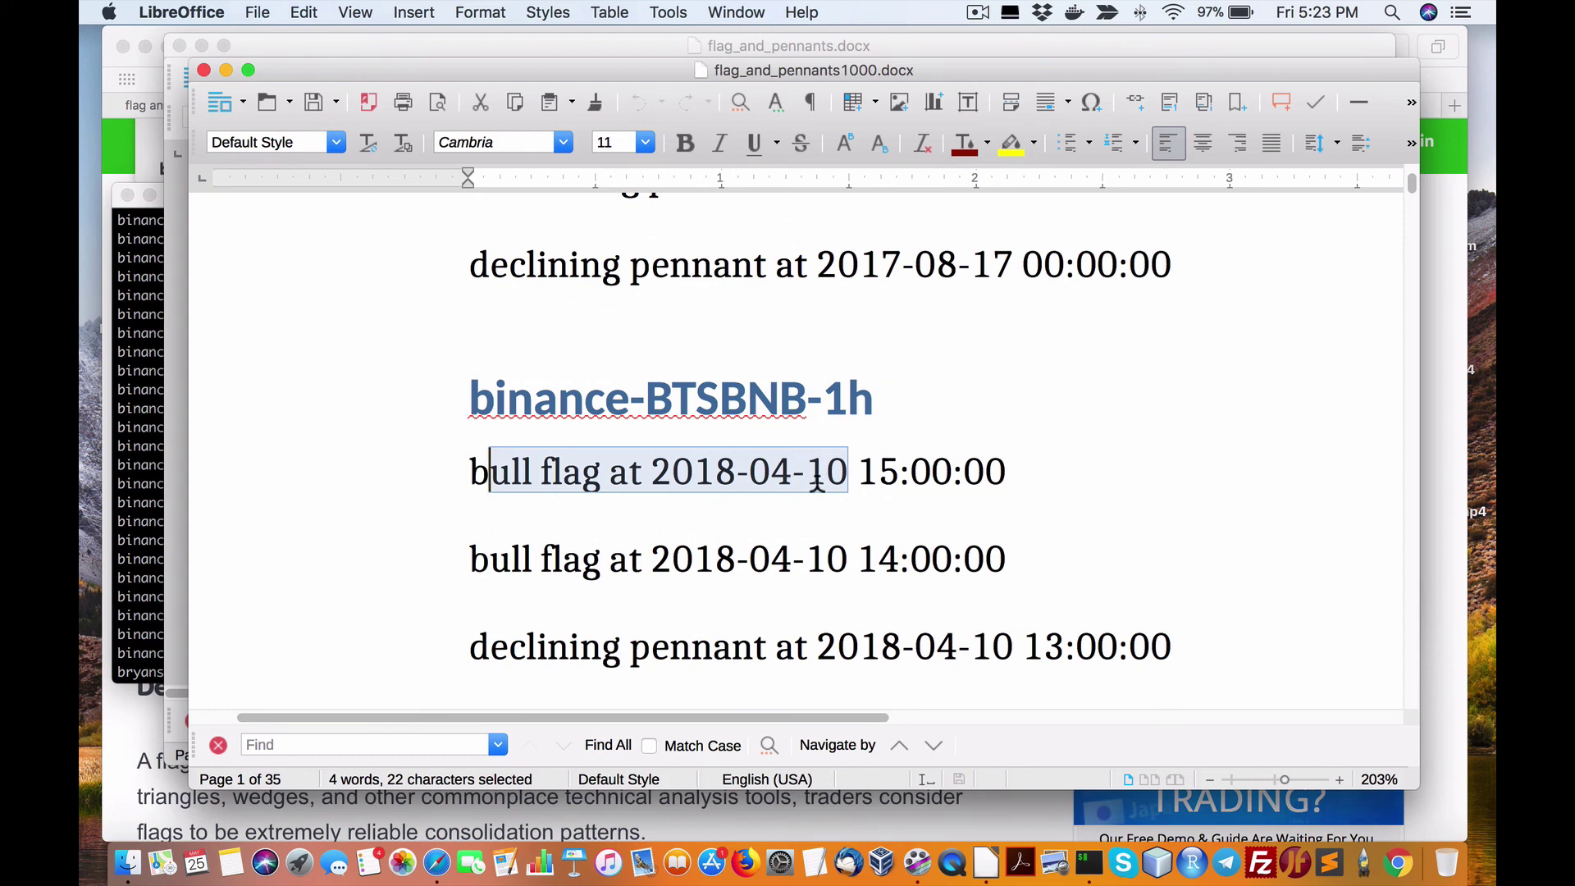
scroll(825, 505, down, 8)
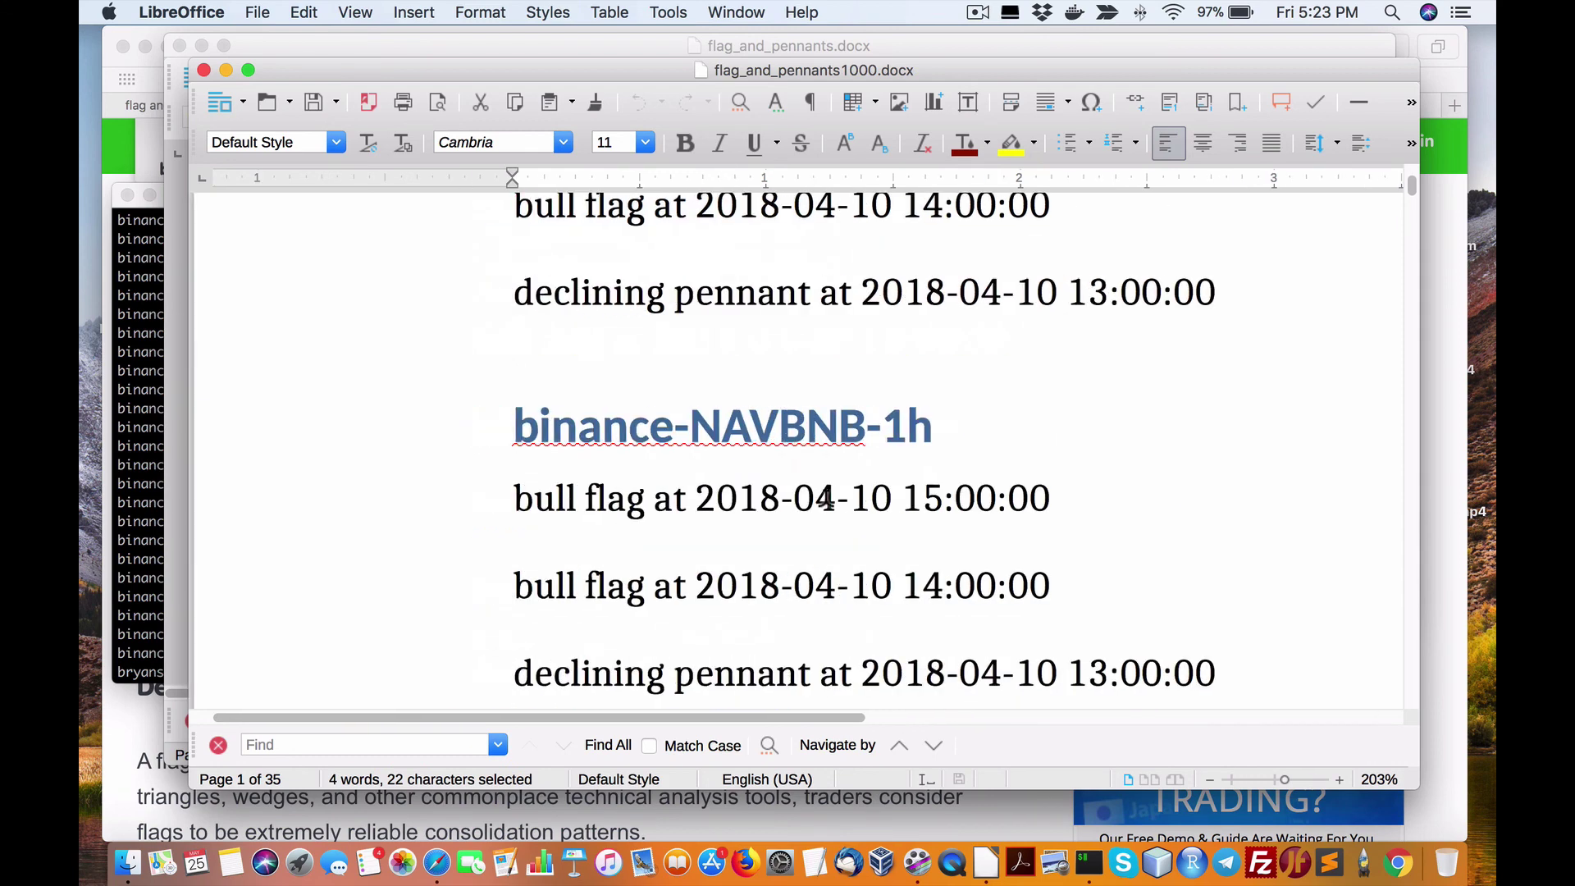
scroll(792, 573, down, 3)
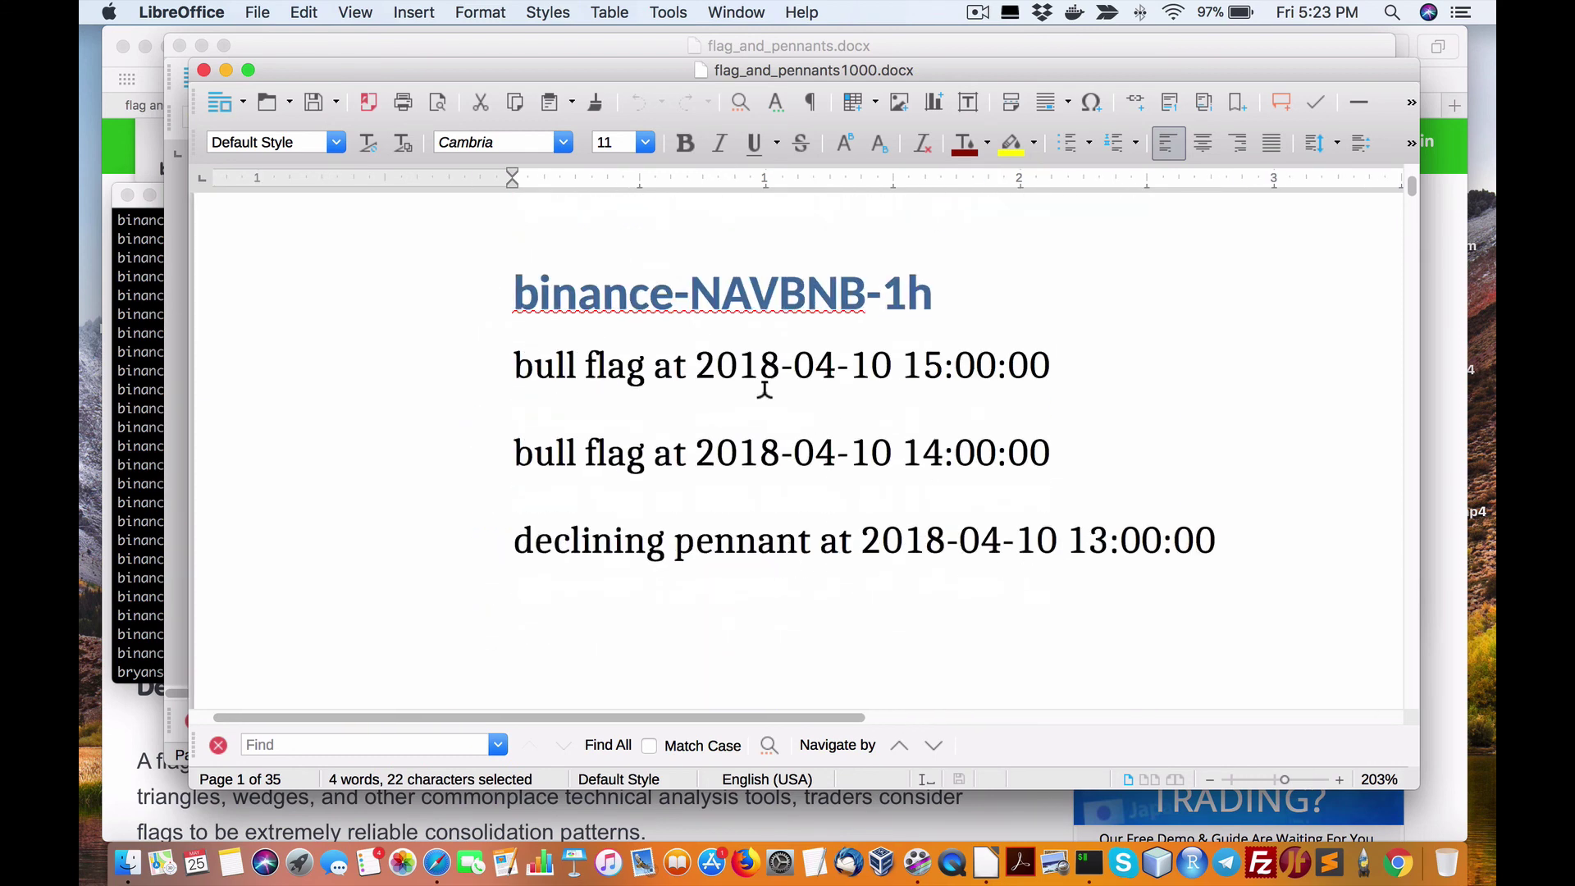
scroll(703, 373, down, 15)
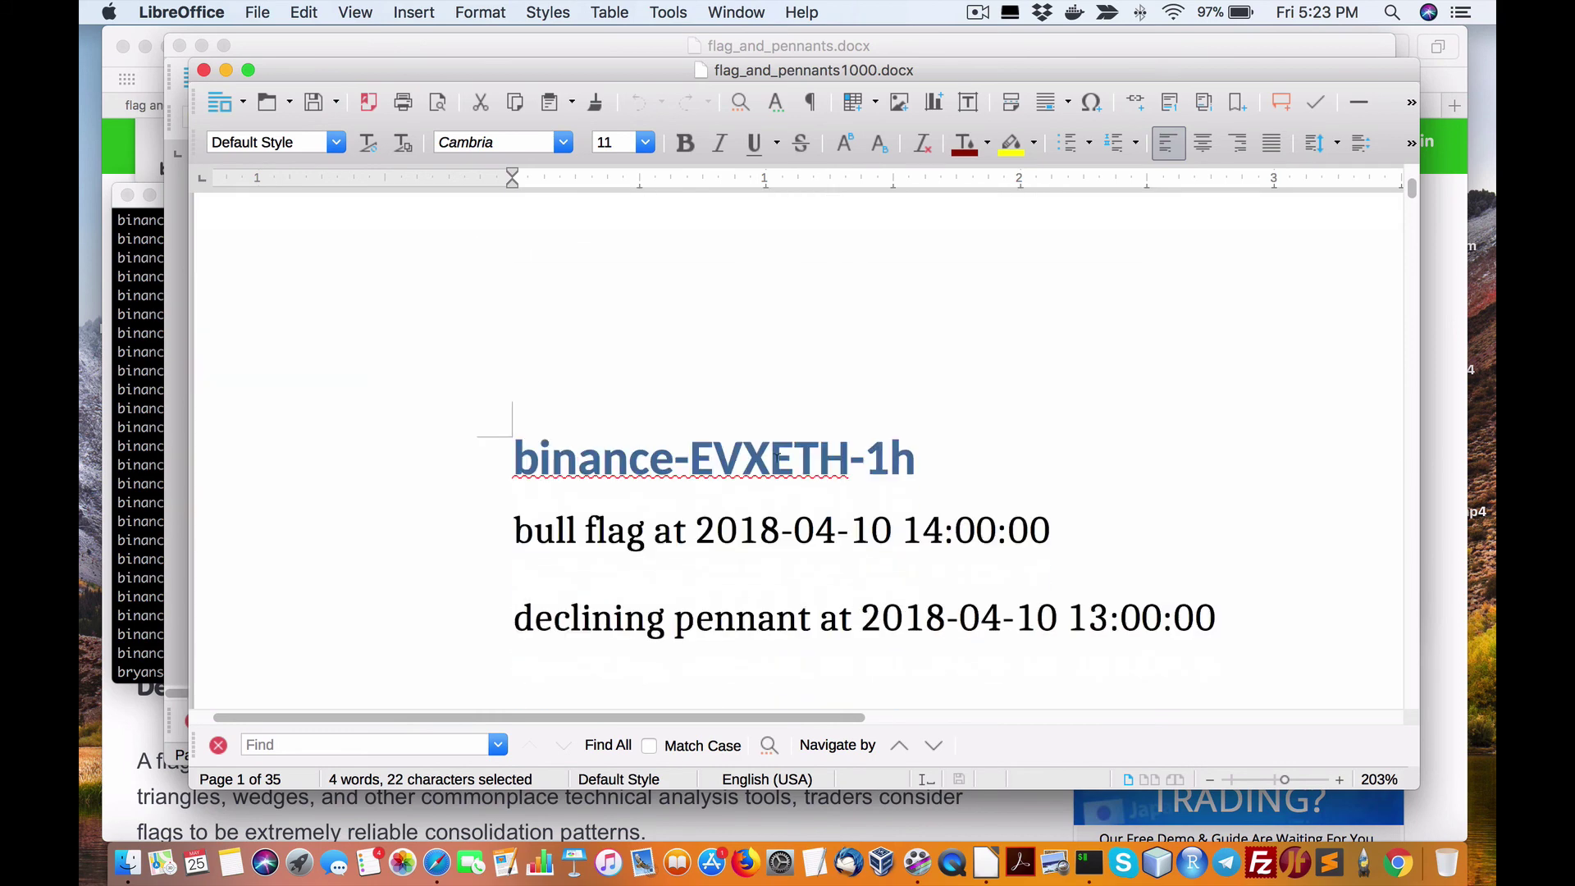
scroll(777, 451, down, 12)
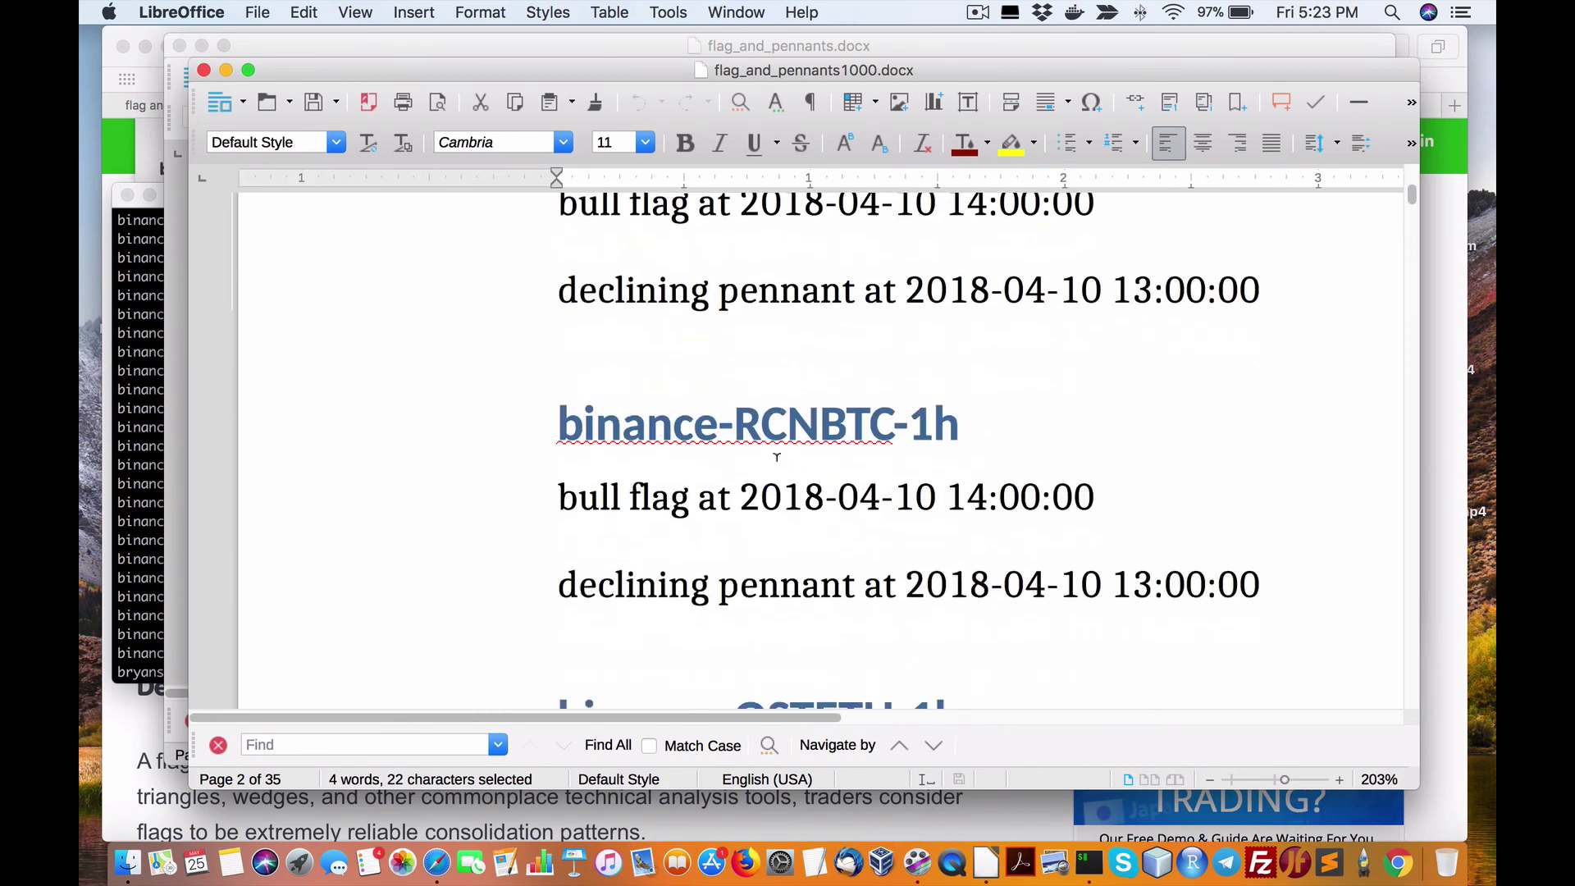
scroll(777, 451, down, 4)
scroll(775, 450, down, 13)
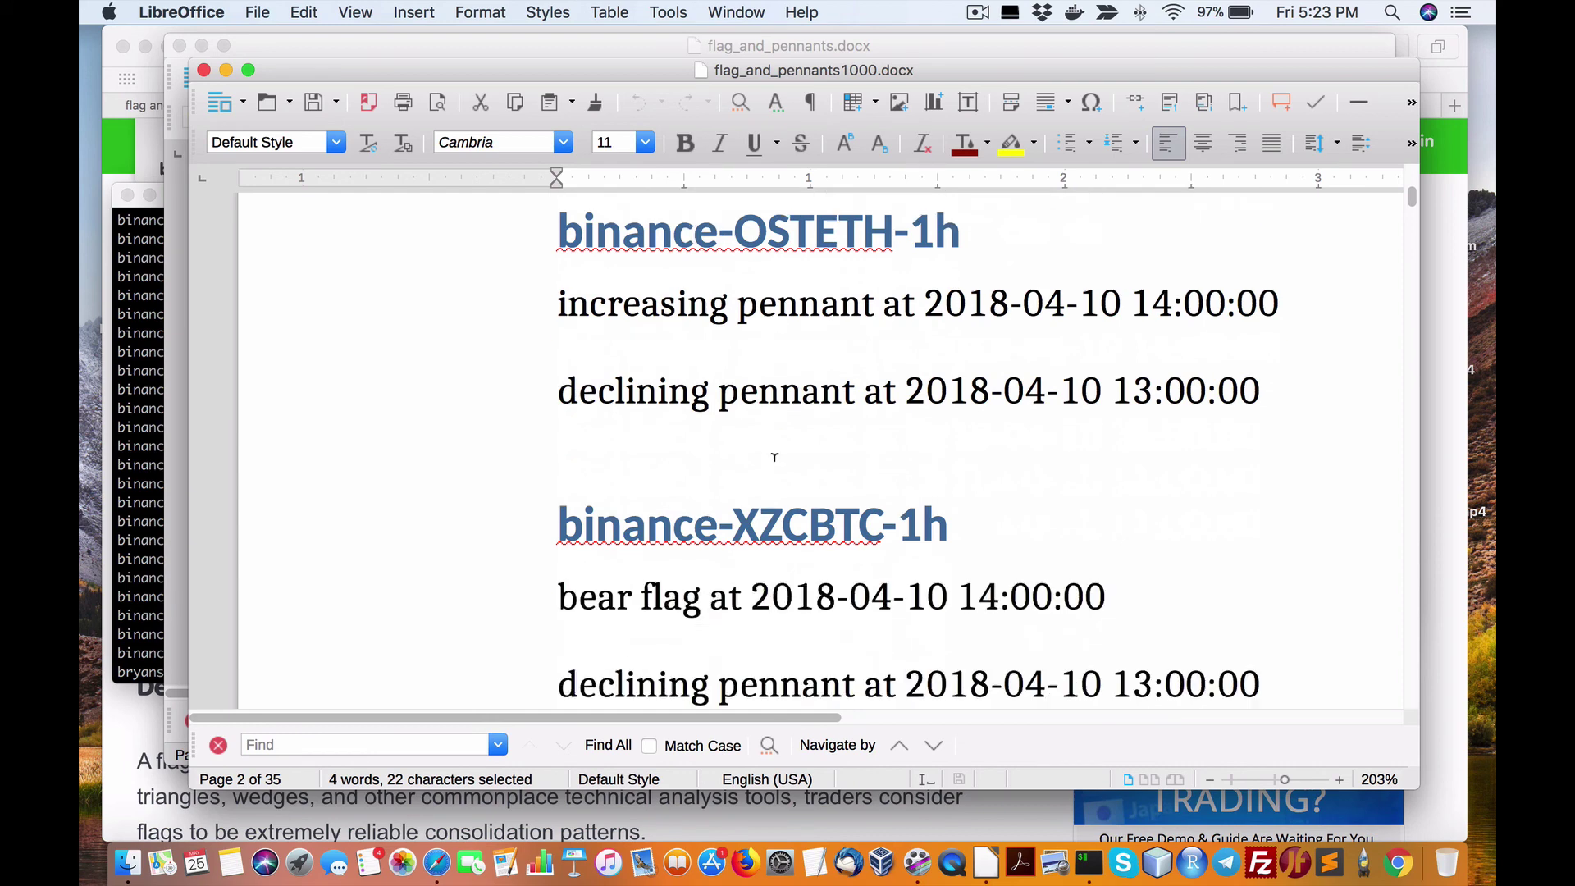
scroll(775, 450, down, 13)
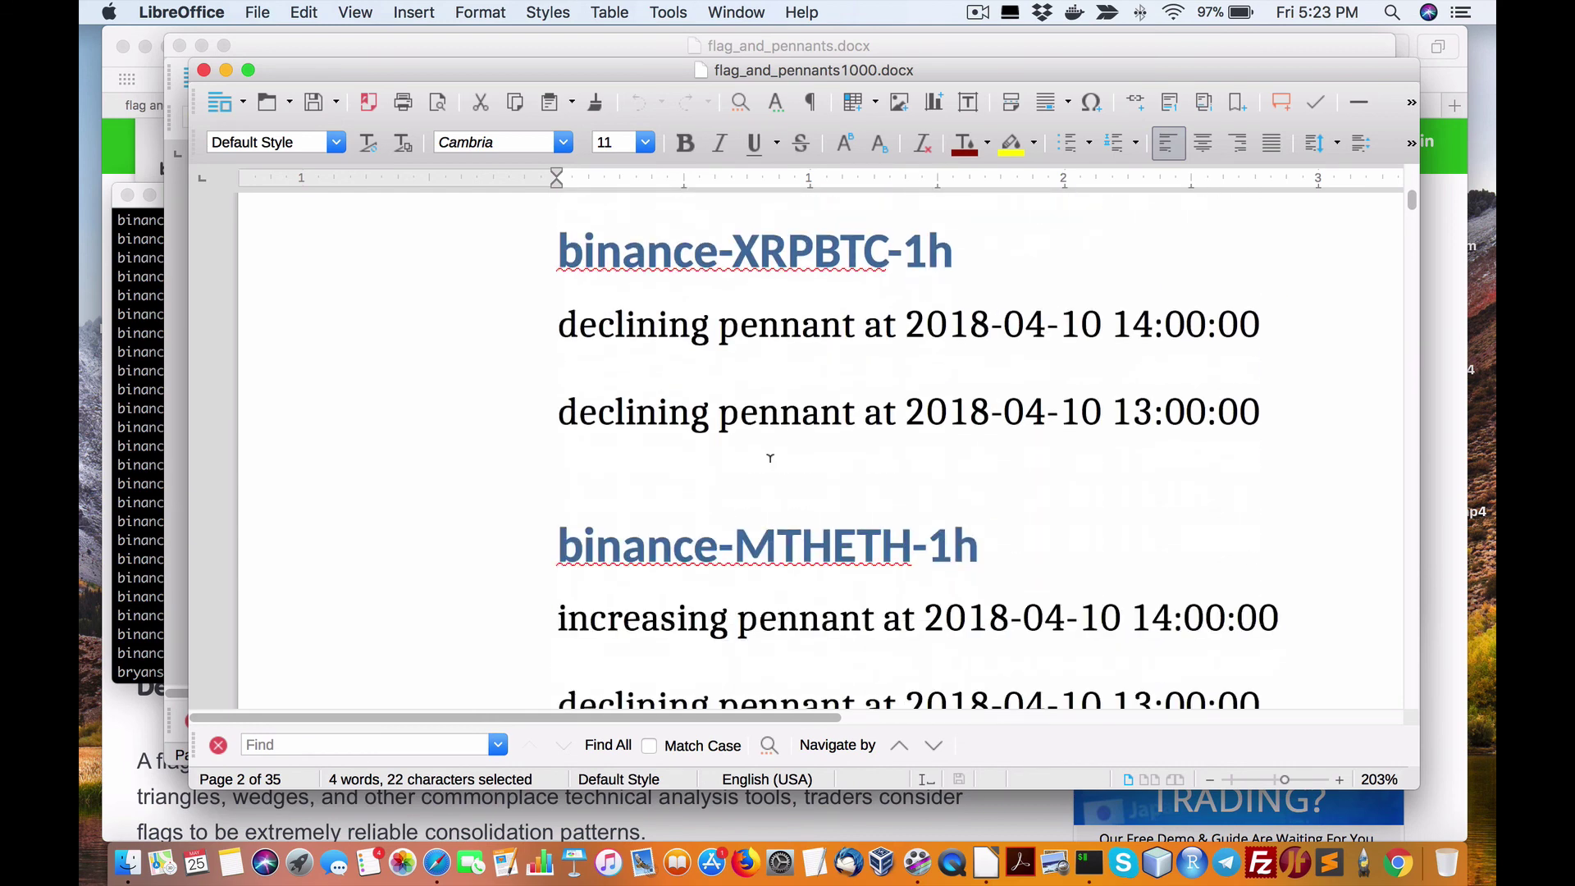
scroll(767, 451, up, 18)
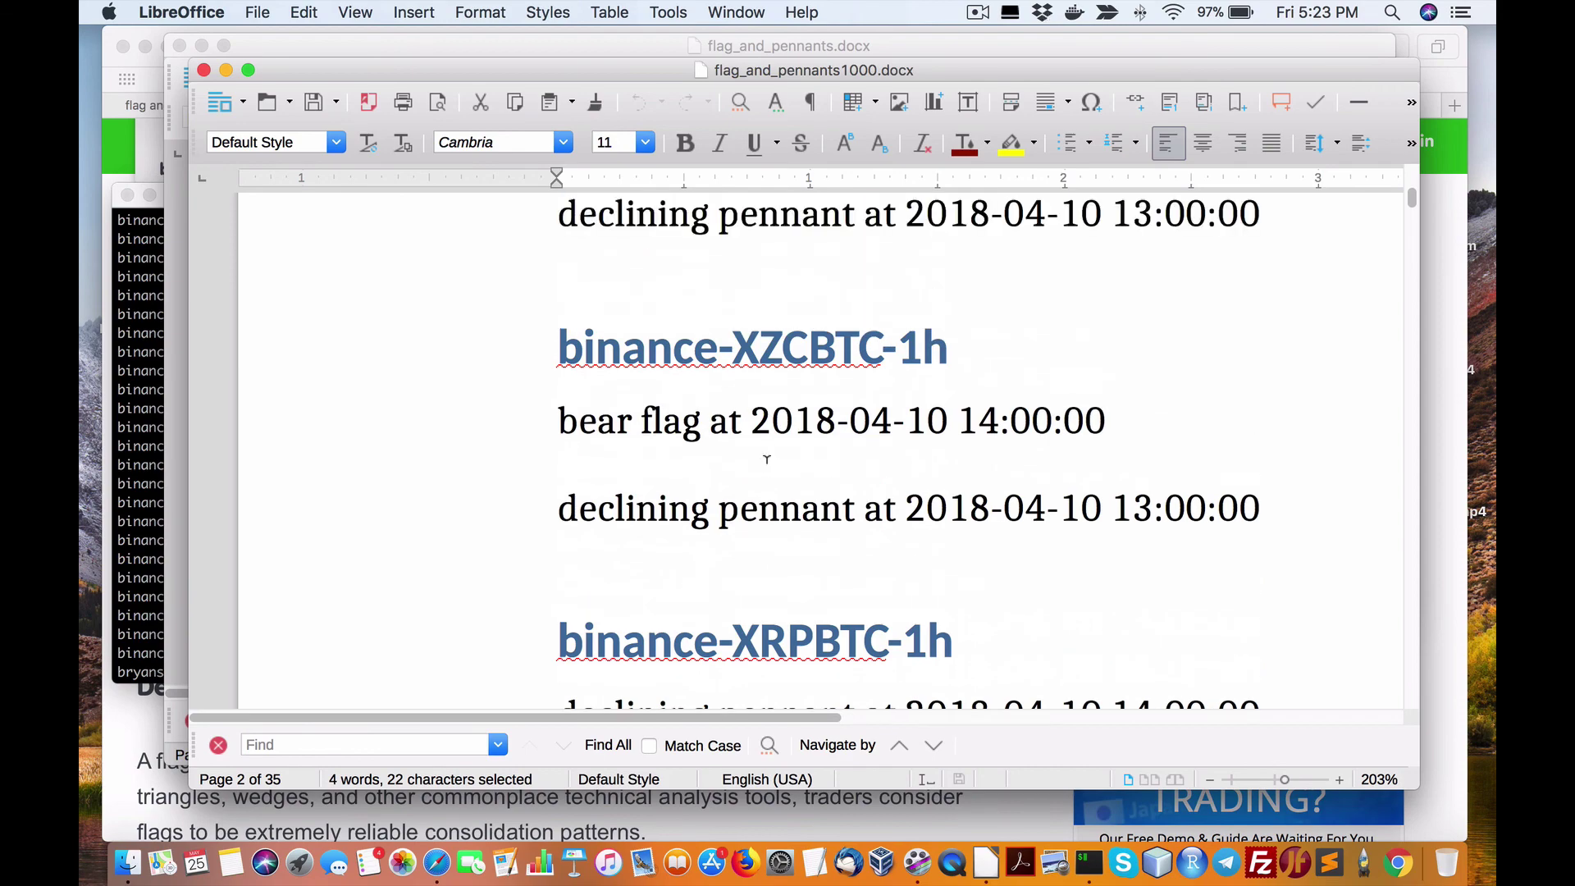
scroll(767, 458, up, 5)
scroll(767, 459, up, 12)
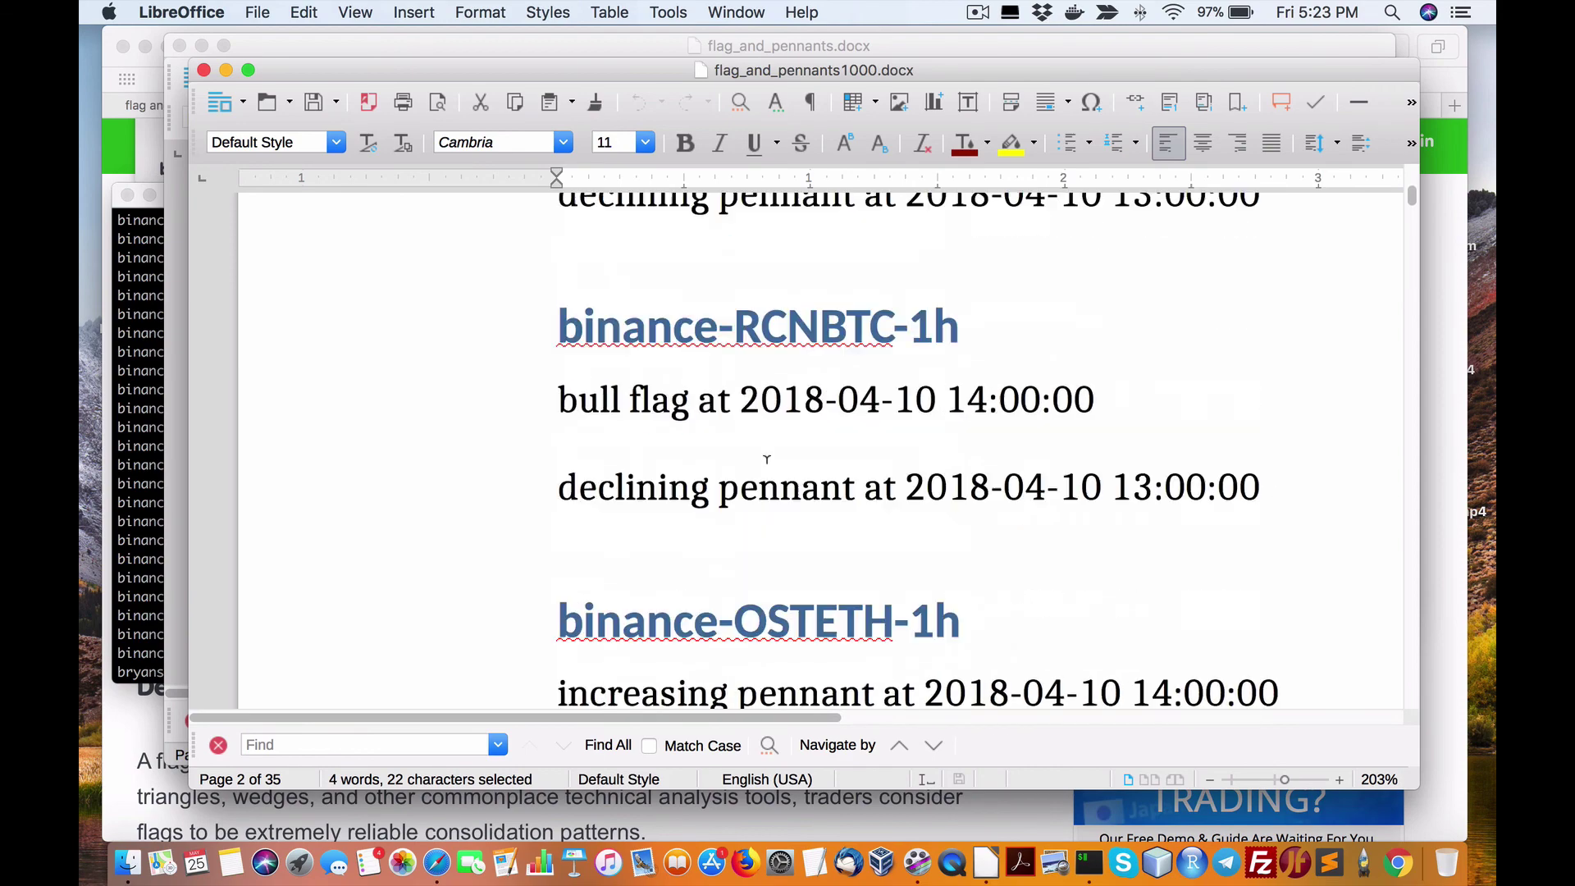
scroll(767, 459, down, 20)
scroll(766, 460, down, 15)
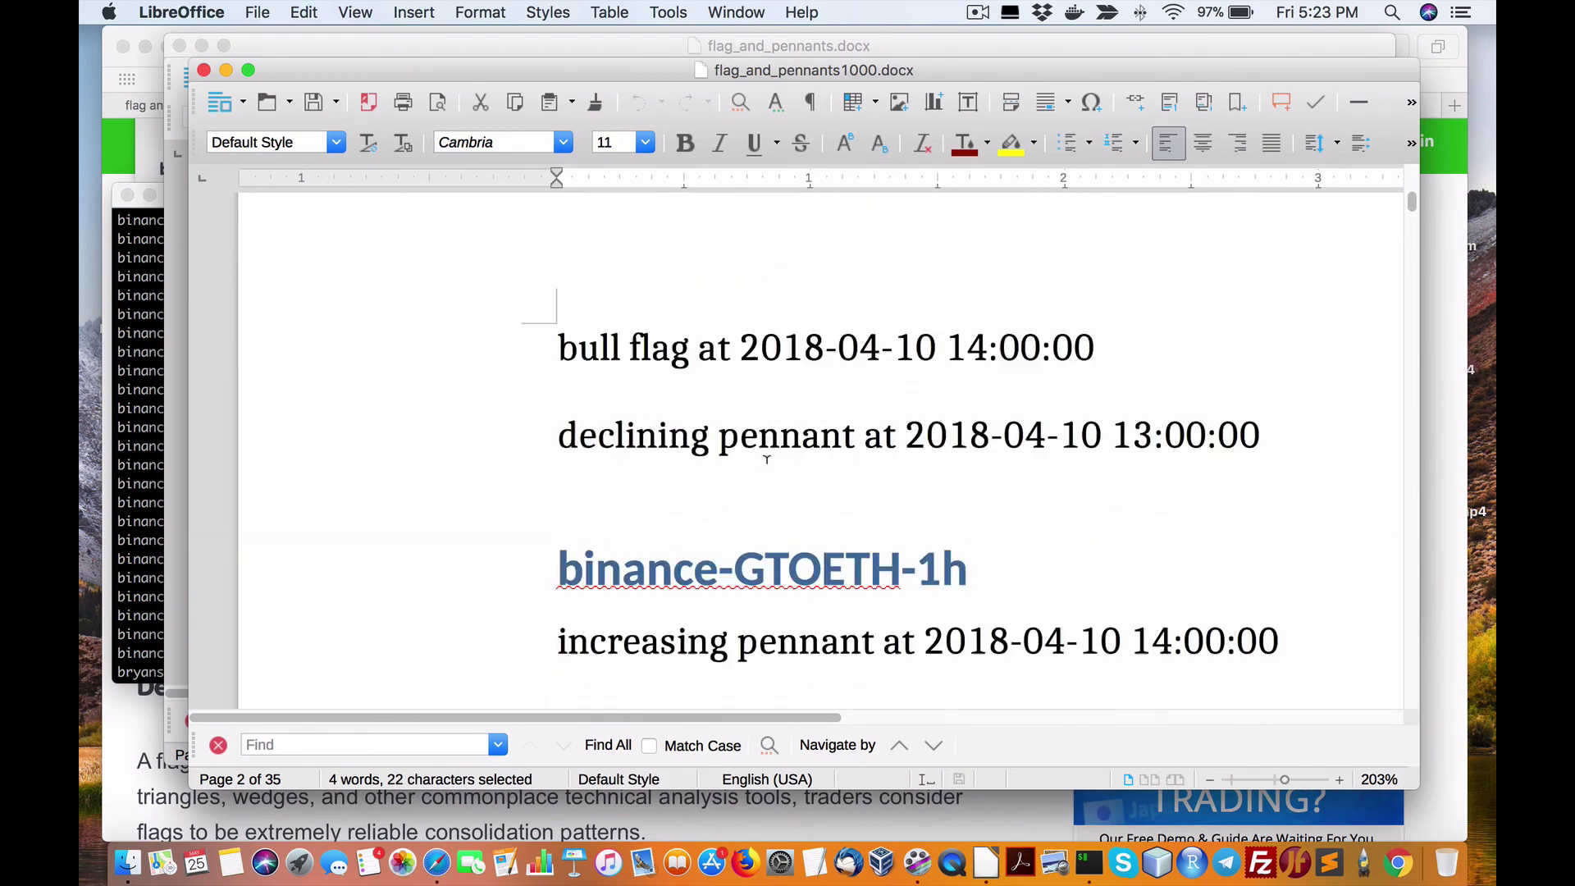
scroll(853, 491, down, 10)
click(774, 509)
scroll(773, 510, down, 5)
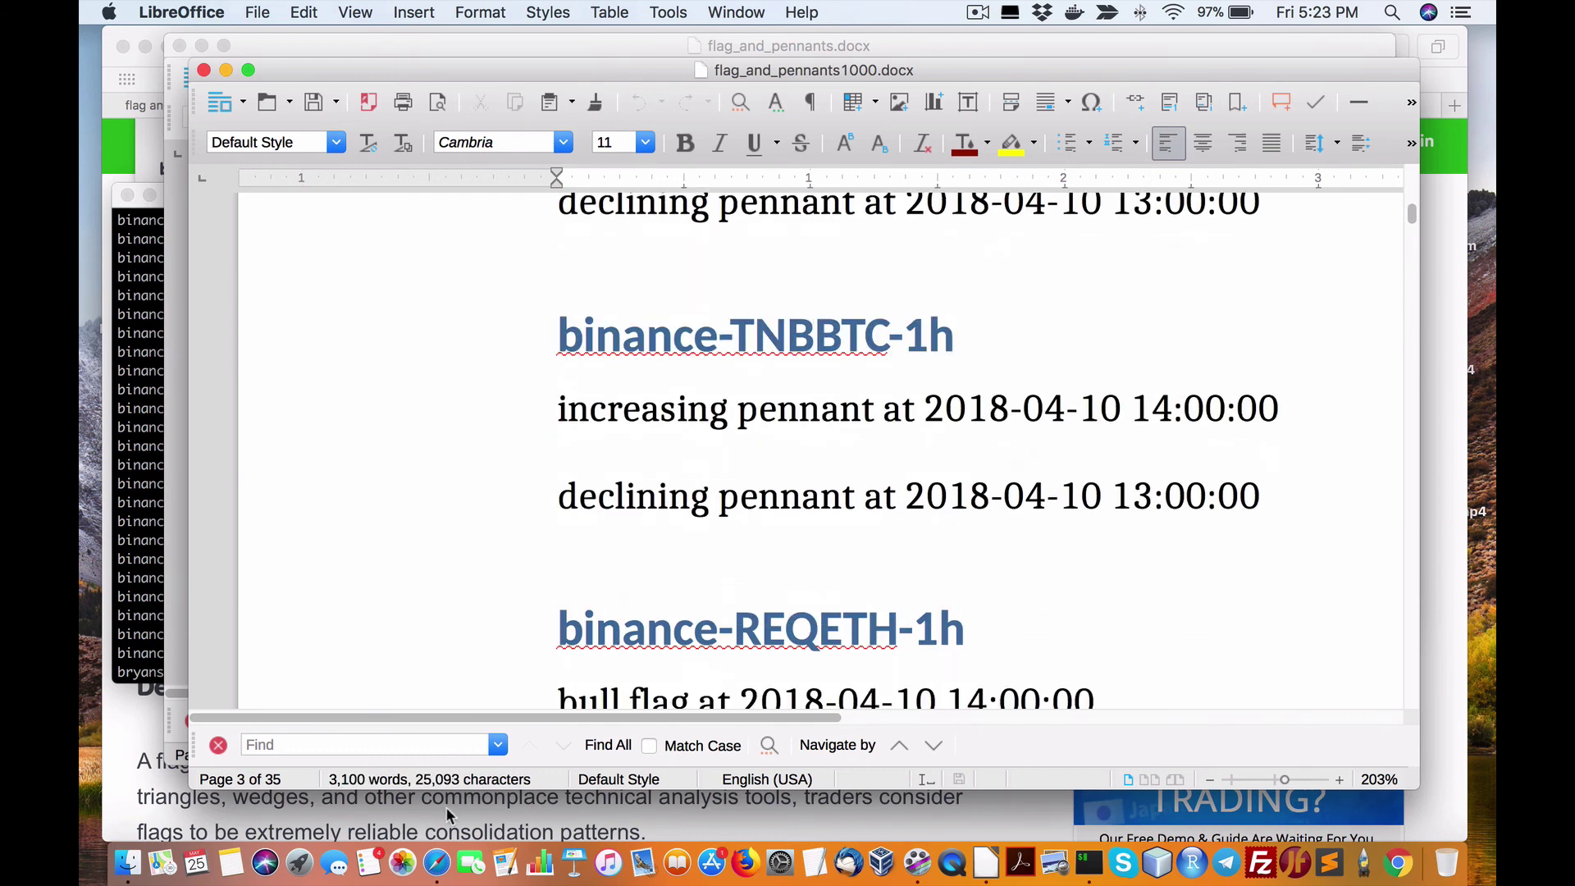
click(437, 863)
Step: View the bearish pennant diagram in the Bearish and Bullish Pennants lesson, then return to the report
scroll(692, 655, down, 3)
scroll(695, 654, down, 15)
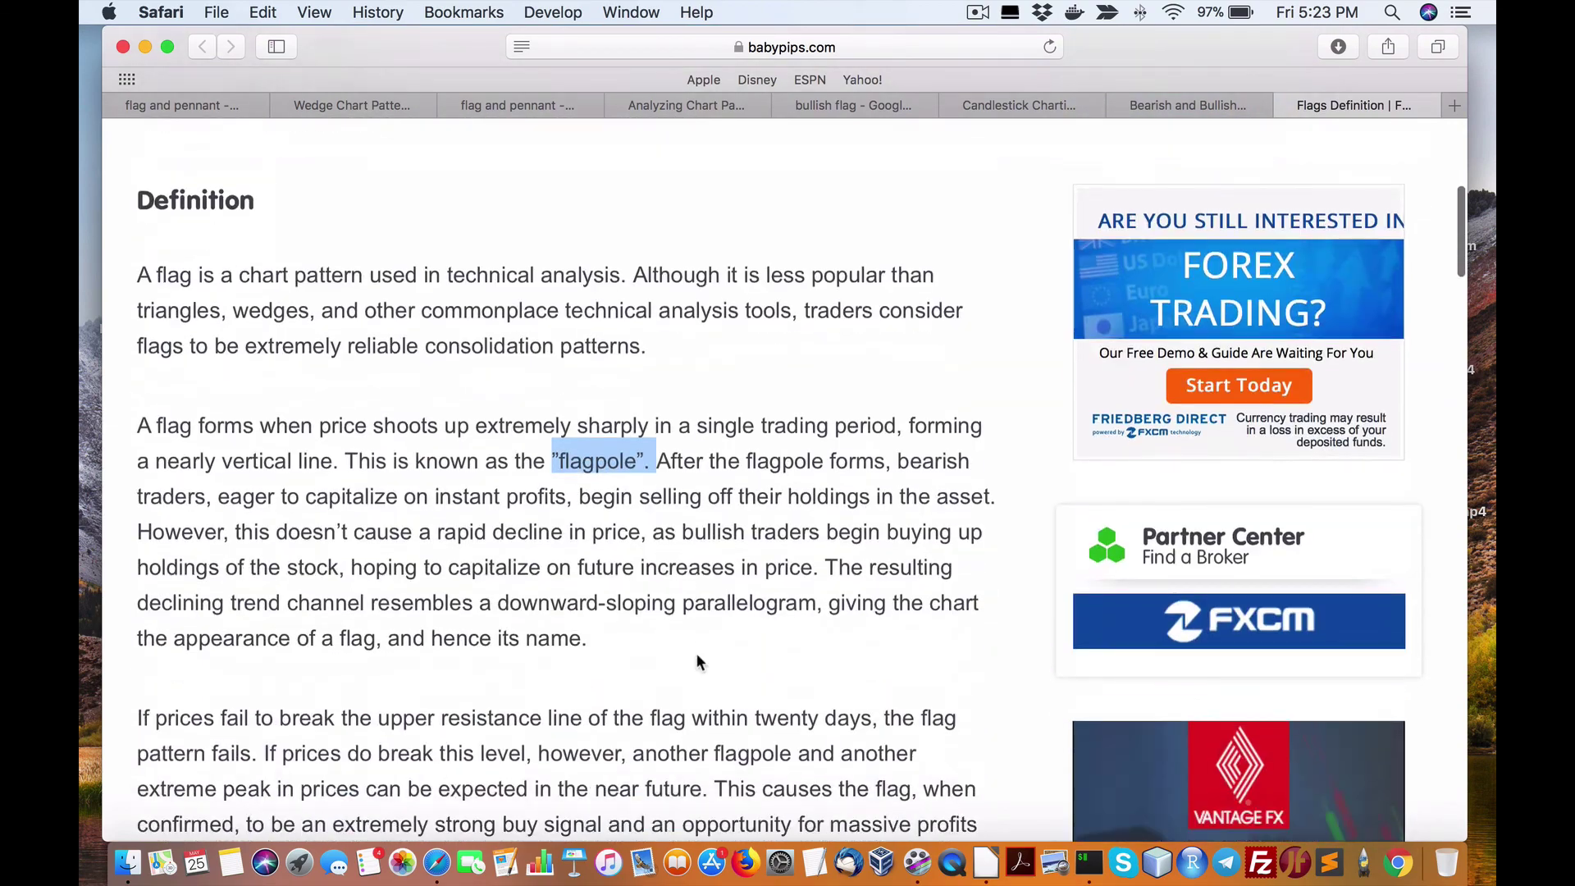
scroll(1013, 399, up, 1)
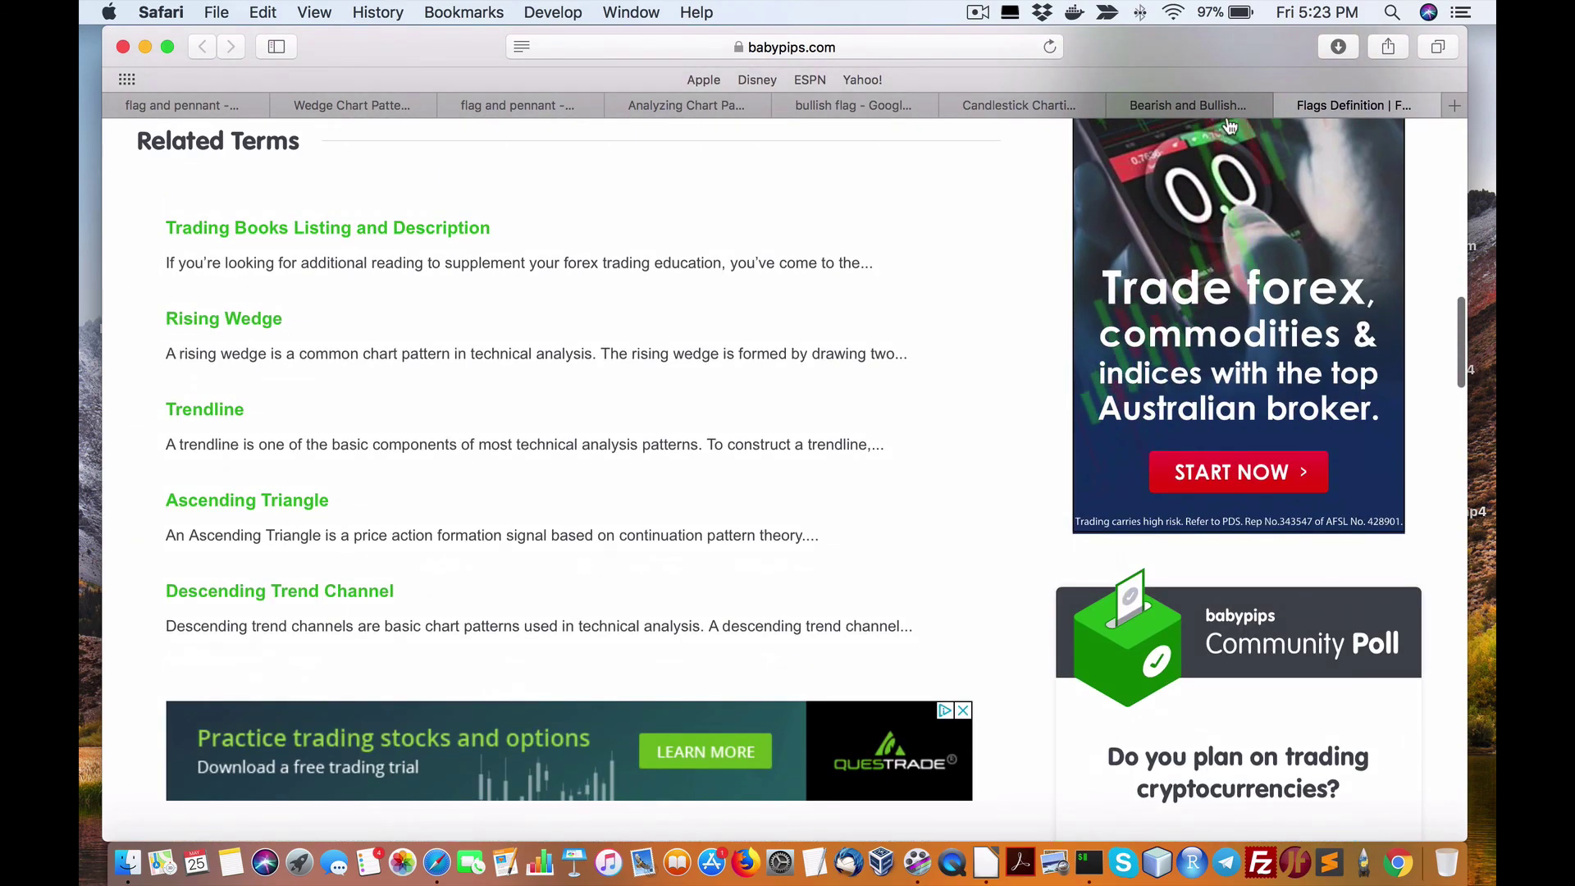
click(1165, 105)
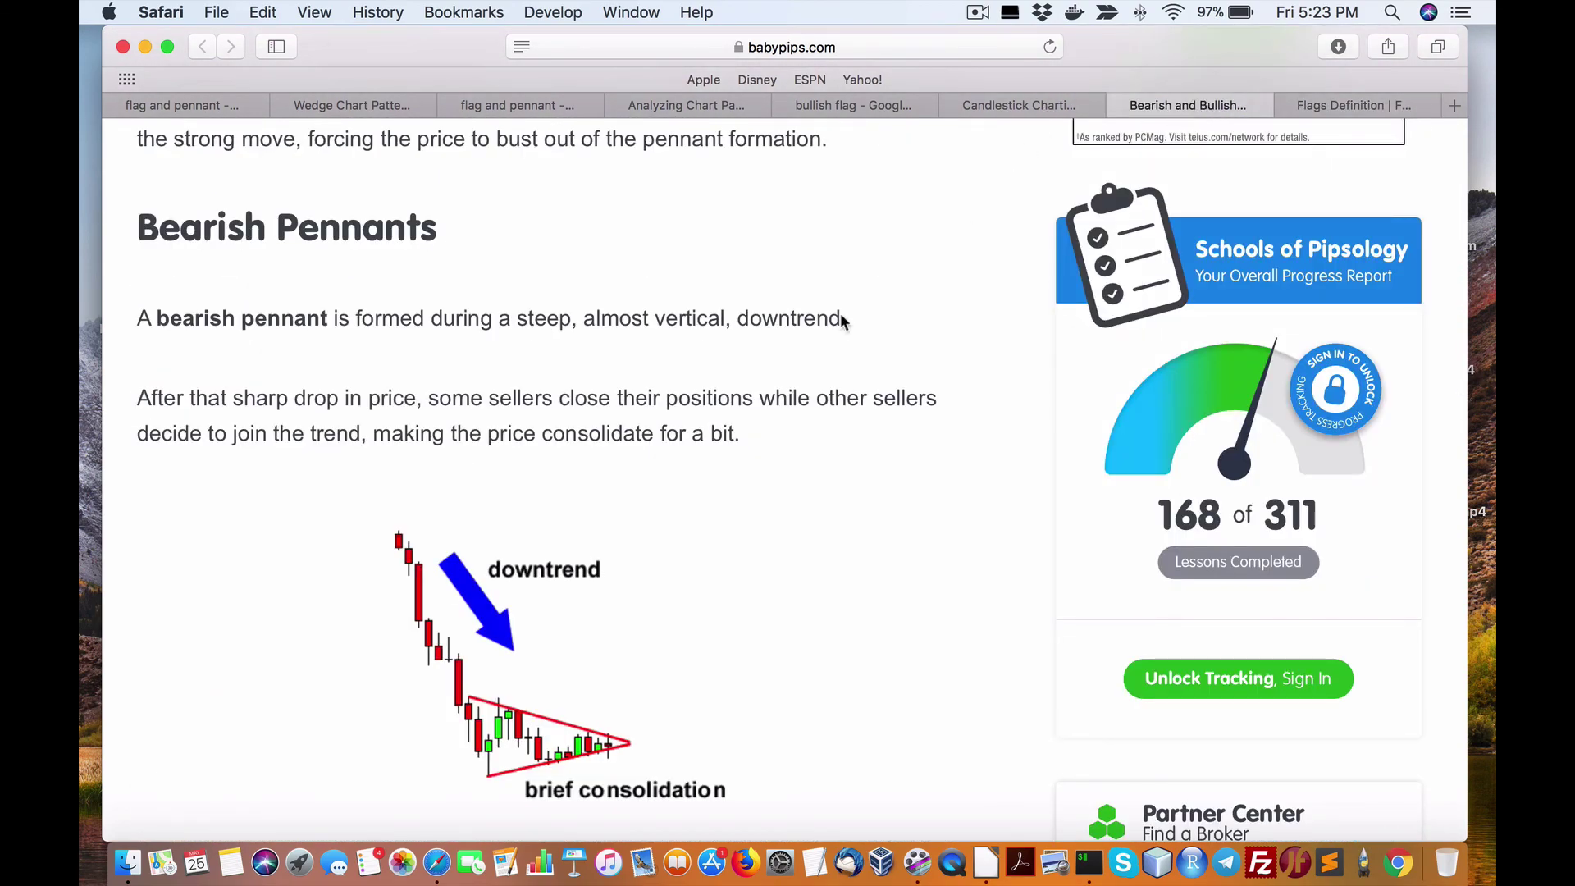
scroll(670, 539, down, 5)
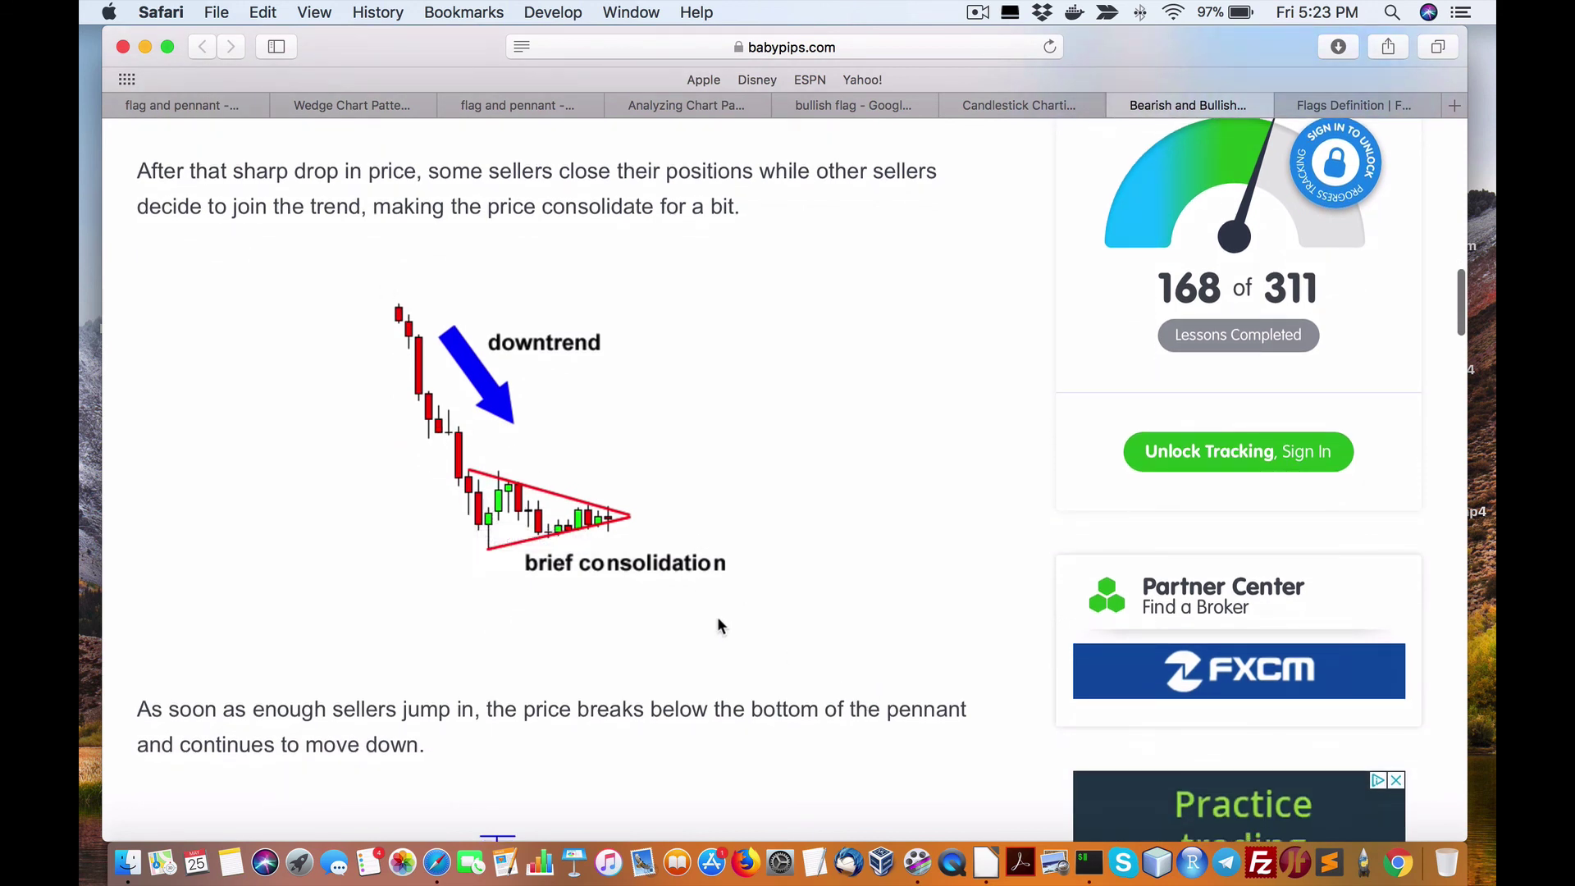
scroll(720, 615, up, 1)
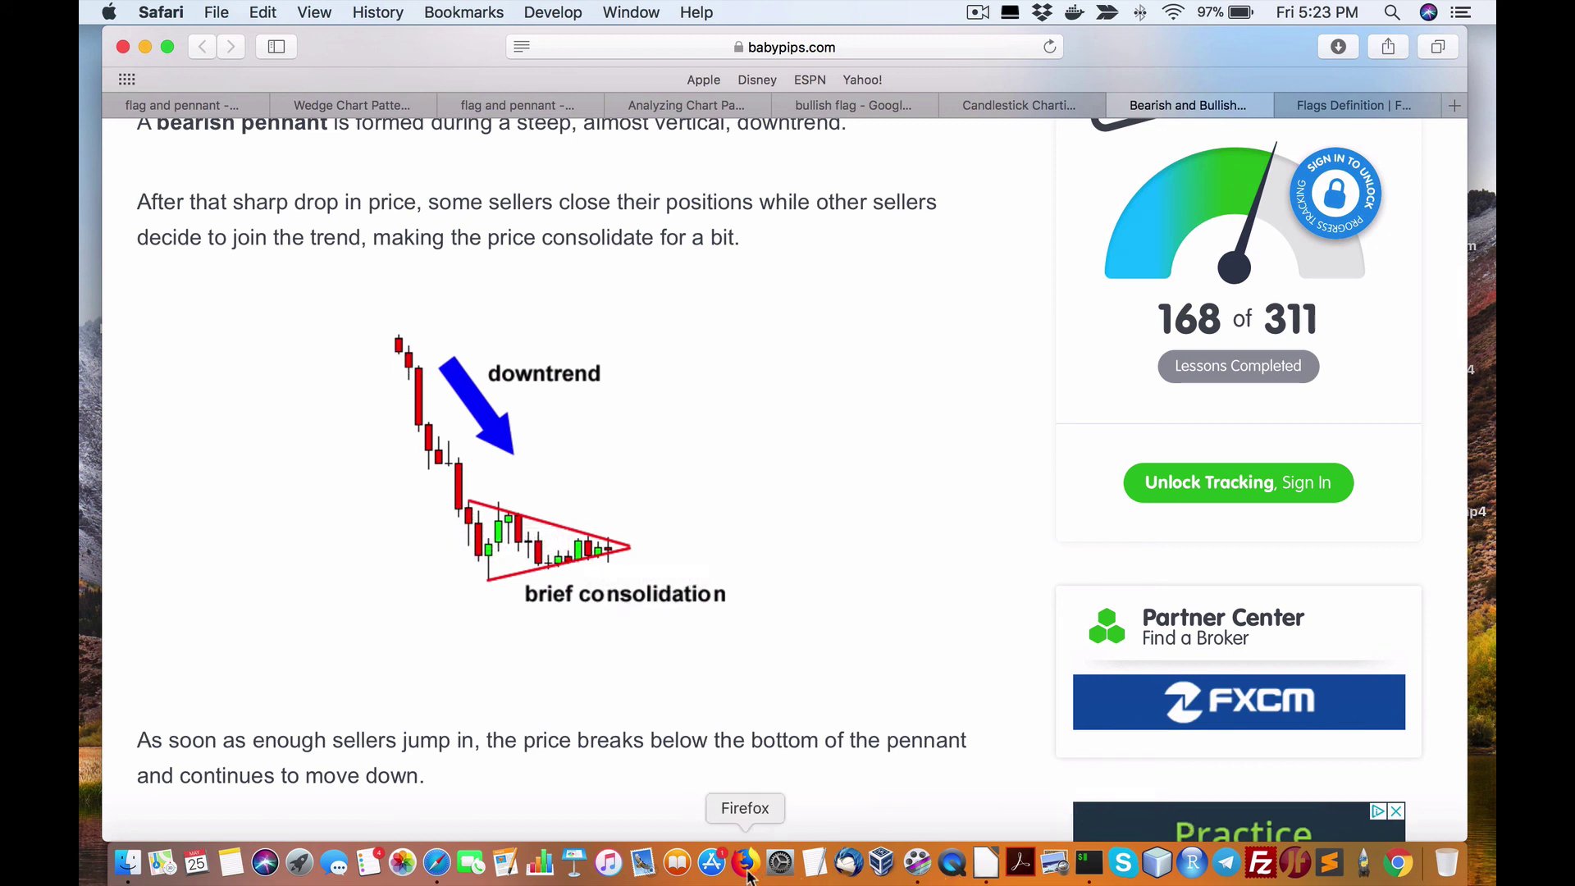
click(985, 861)
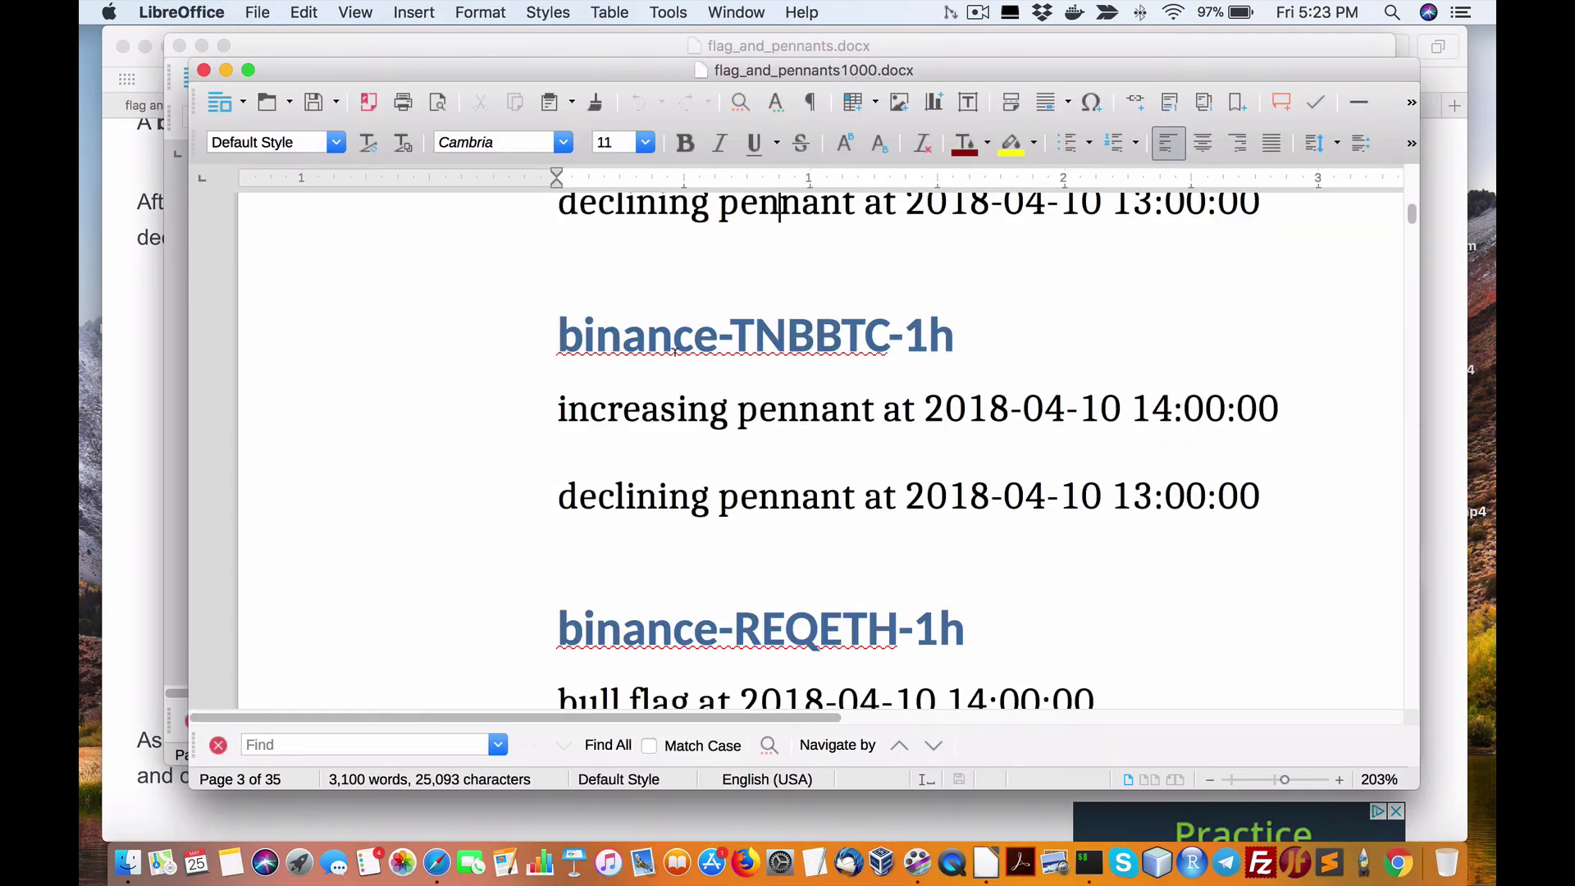
Step: Scroll the detections report to page 4, then bring the babypips bearish pennant lesson forward
scroll(643, 528, down, 15)
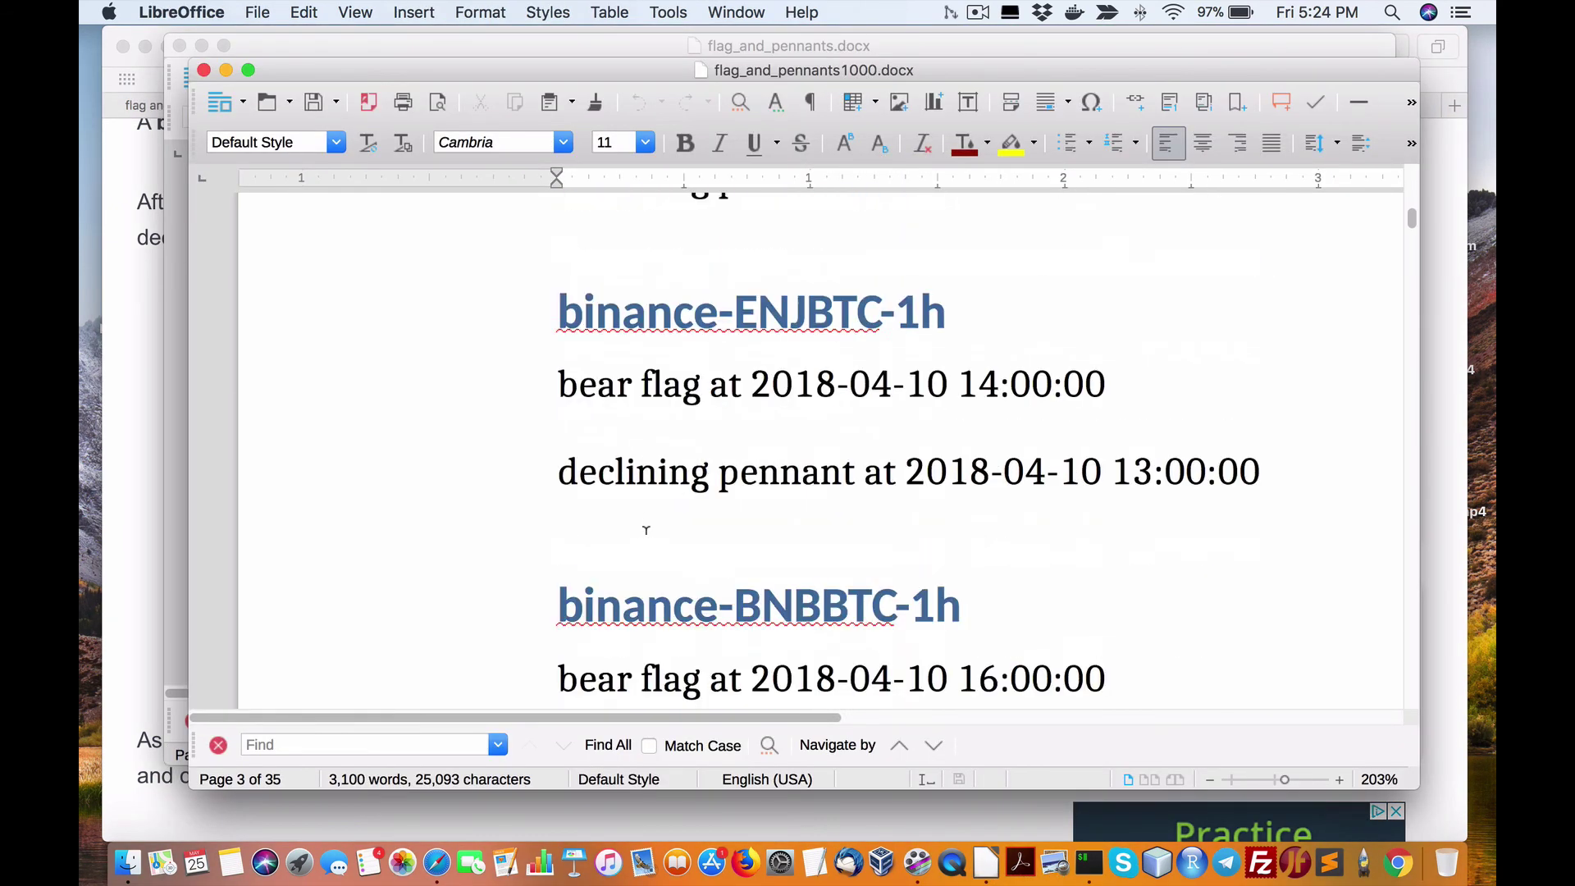
scroll(585, 516, down, 3)
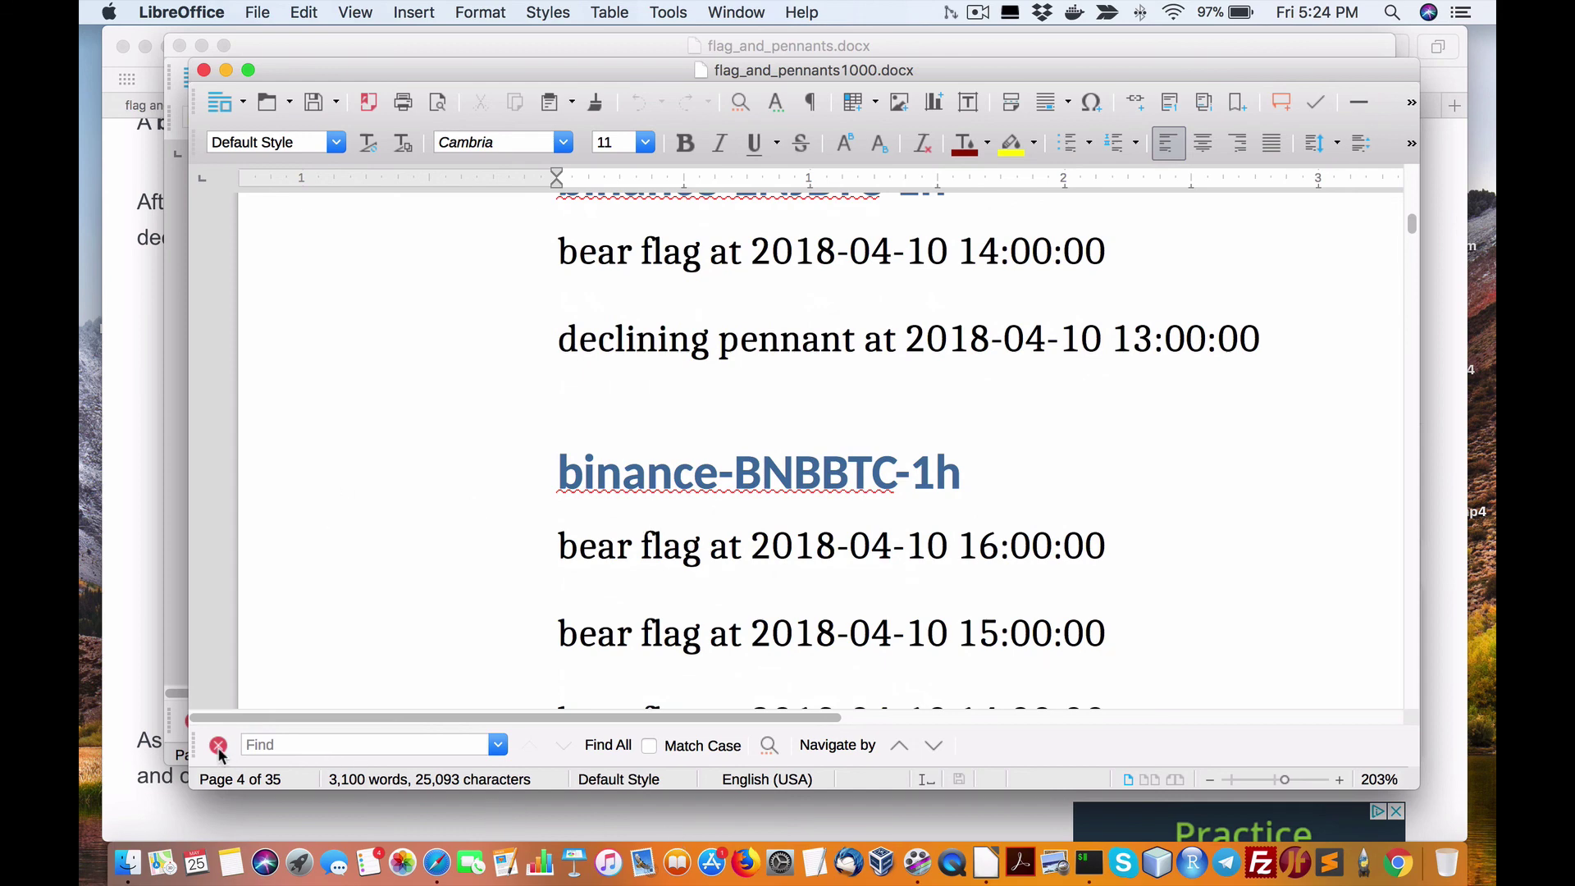
click(129, 643)
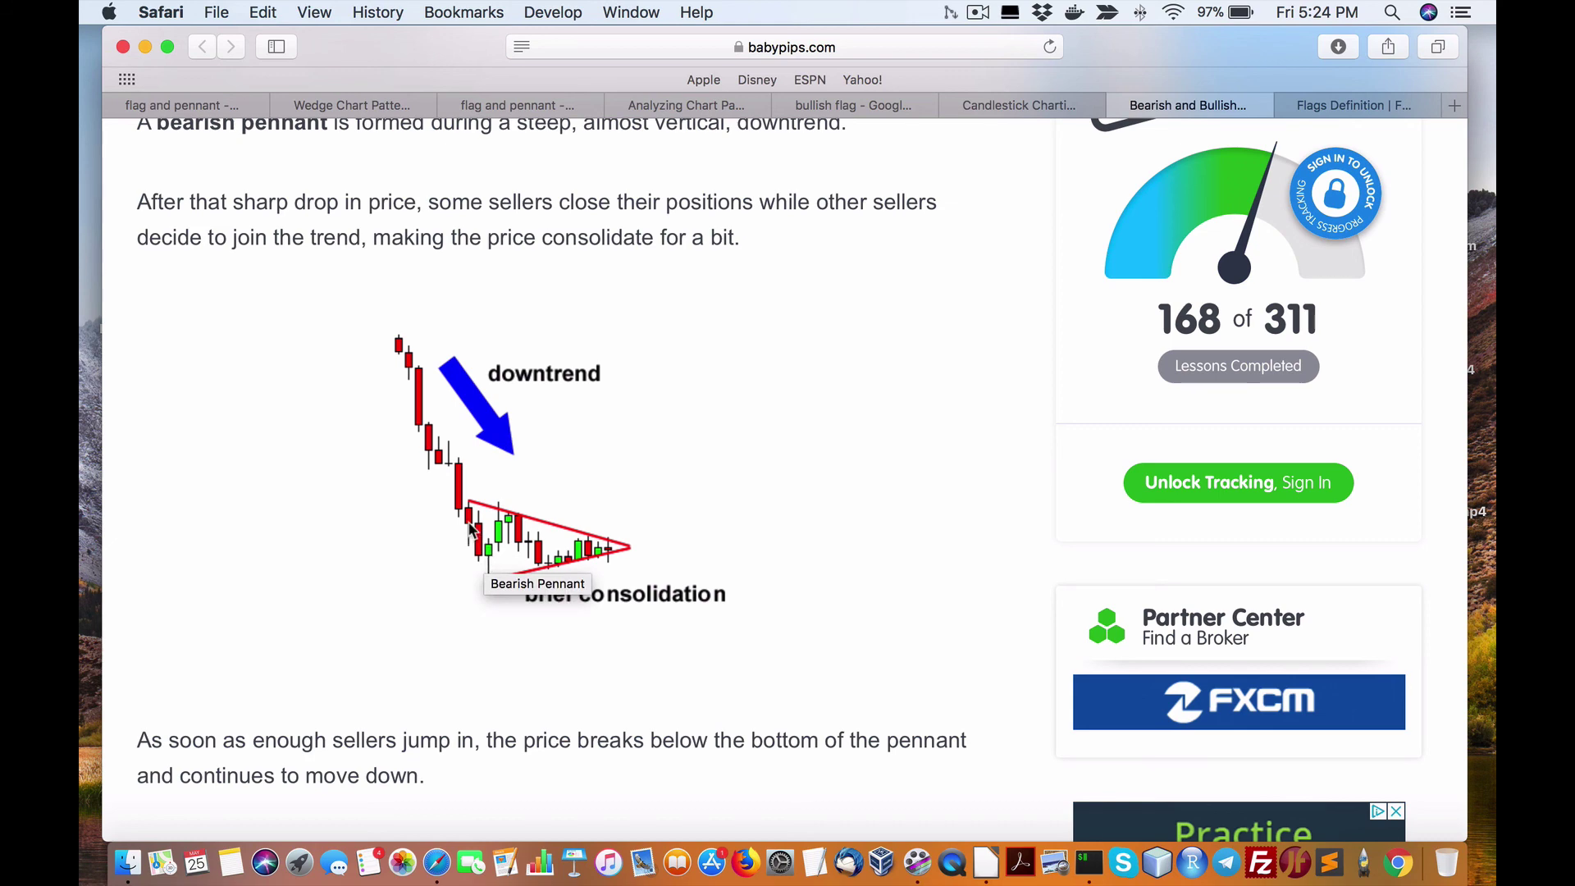
scroll(514, 582, down, 10)
scroll(515, 579, down, 5)
scroll(515, 579, up, 15)
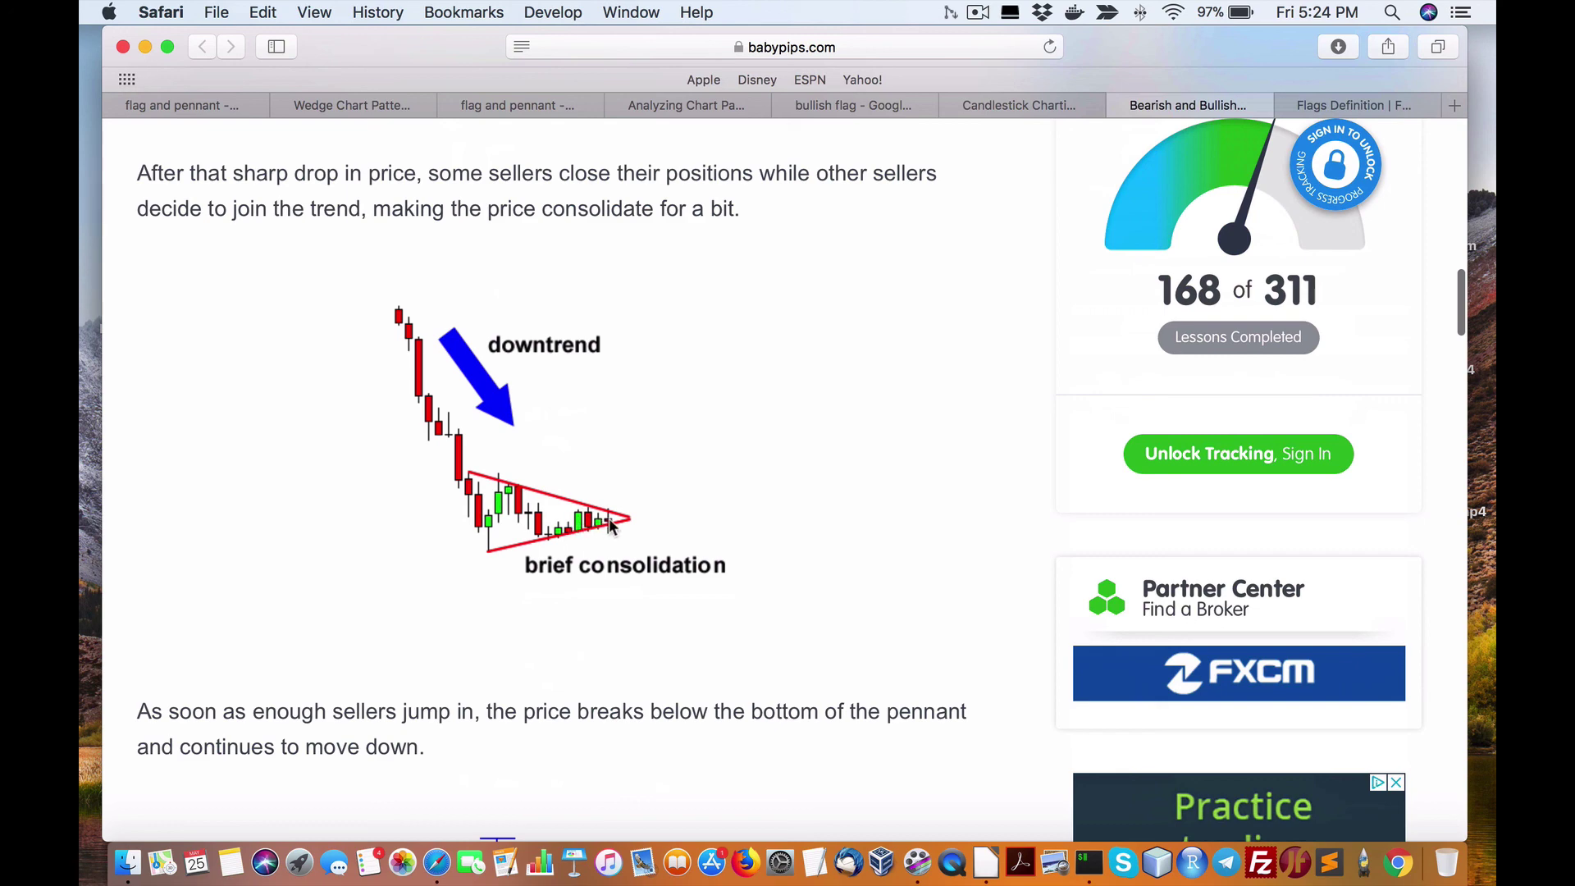
scroll(552, 591, down, 10)
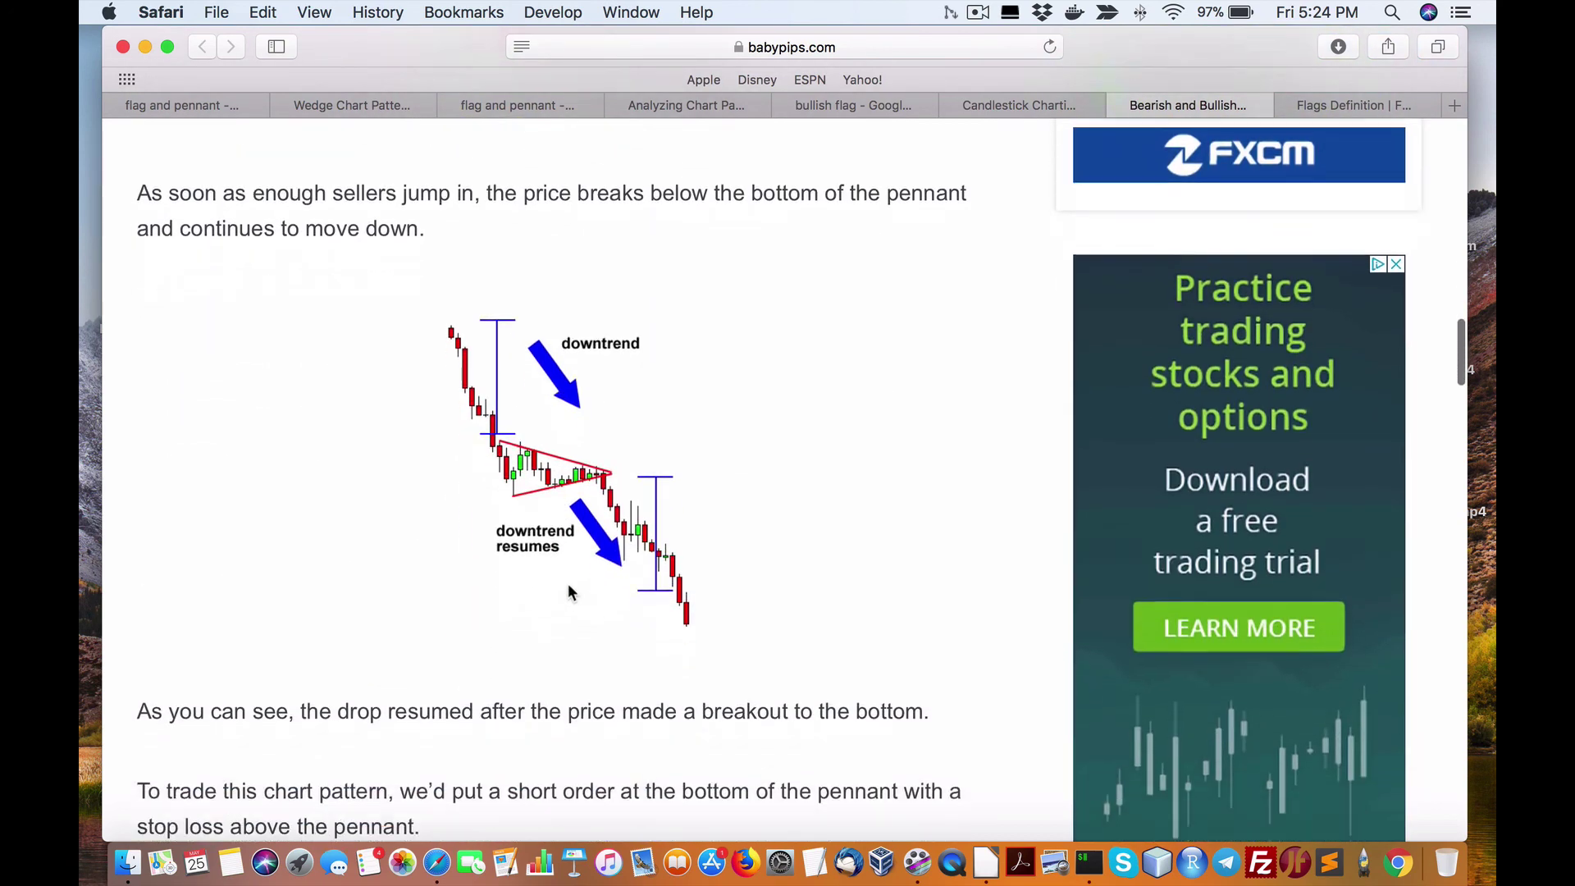
scroll(561, 574, down, 8)
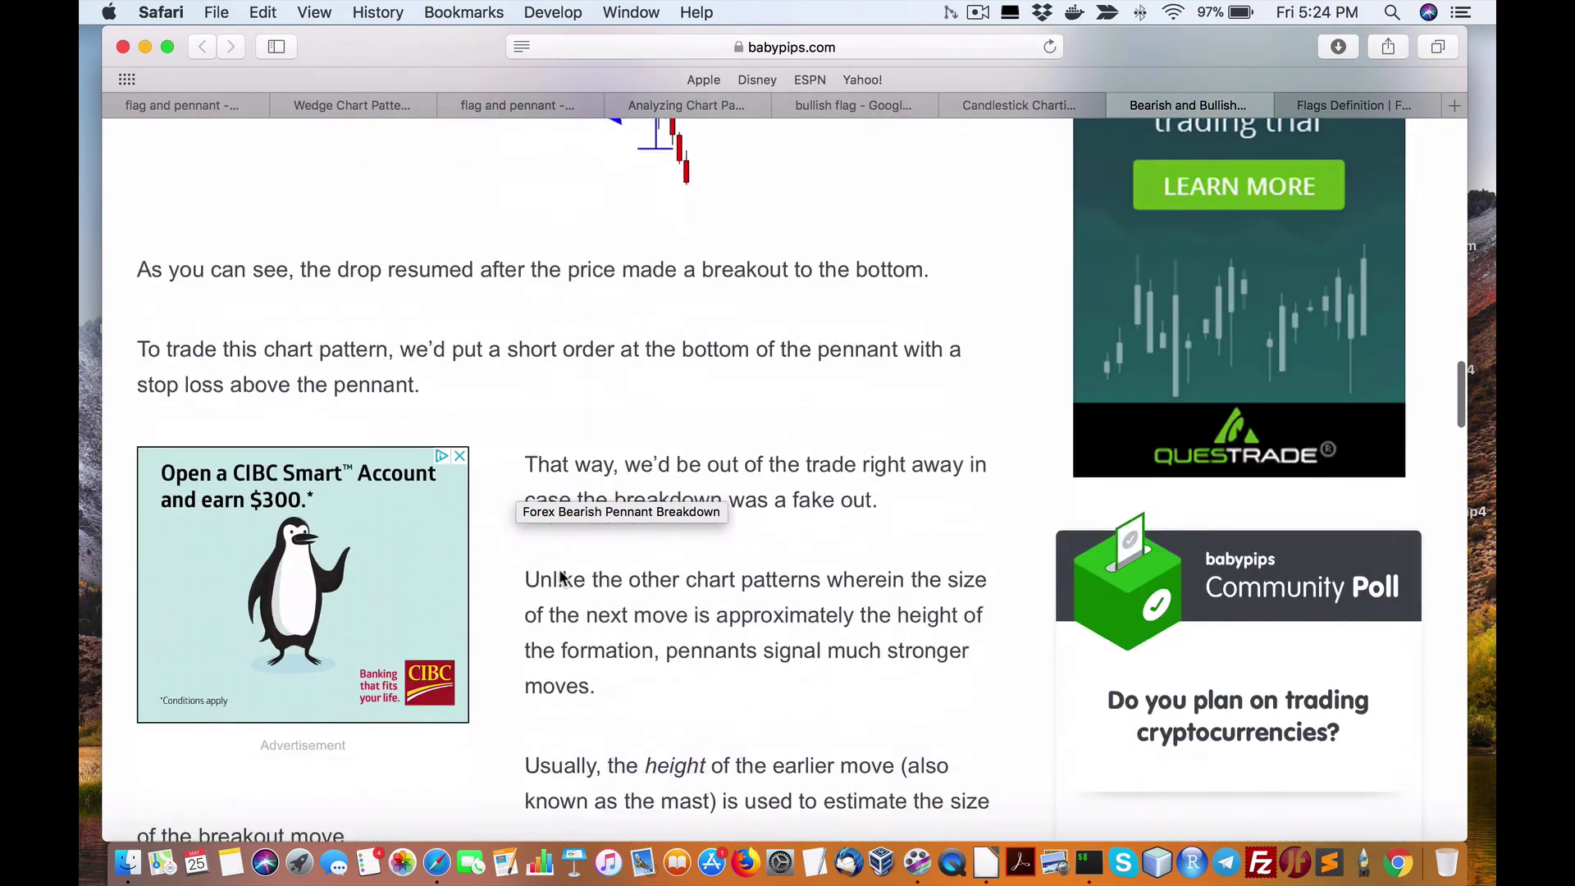
scroll(561, 577, down, 17)
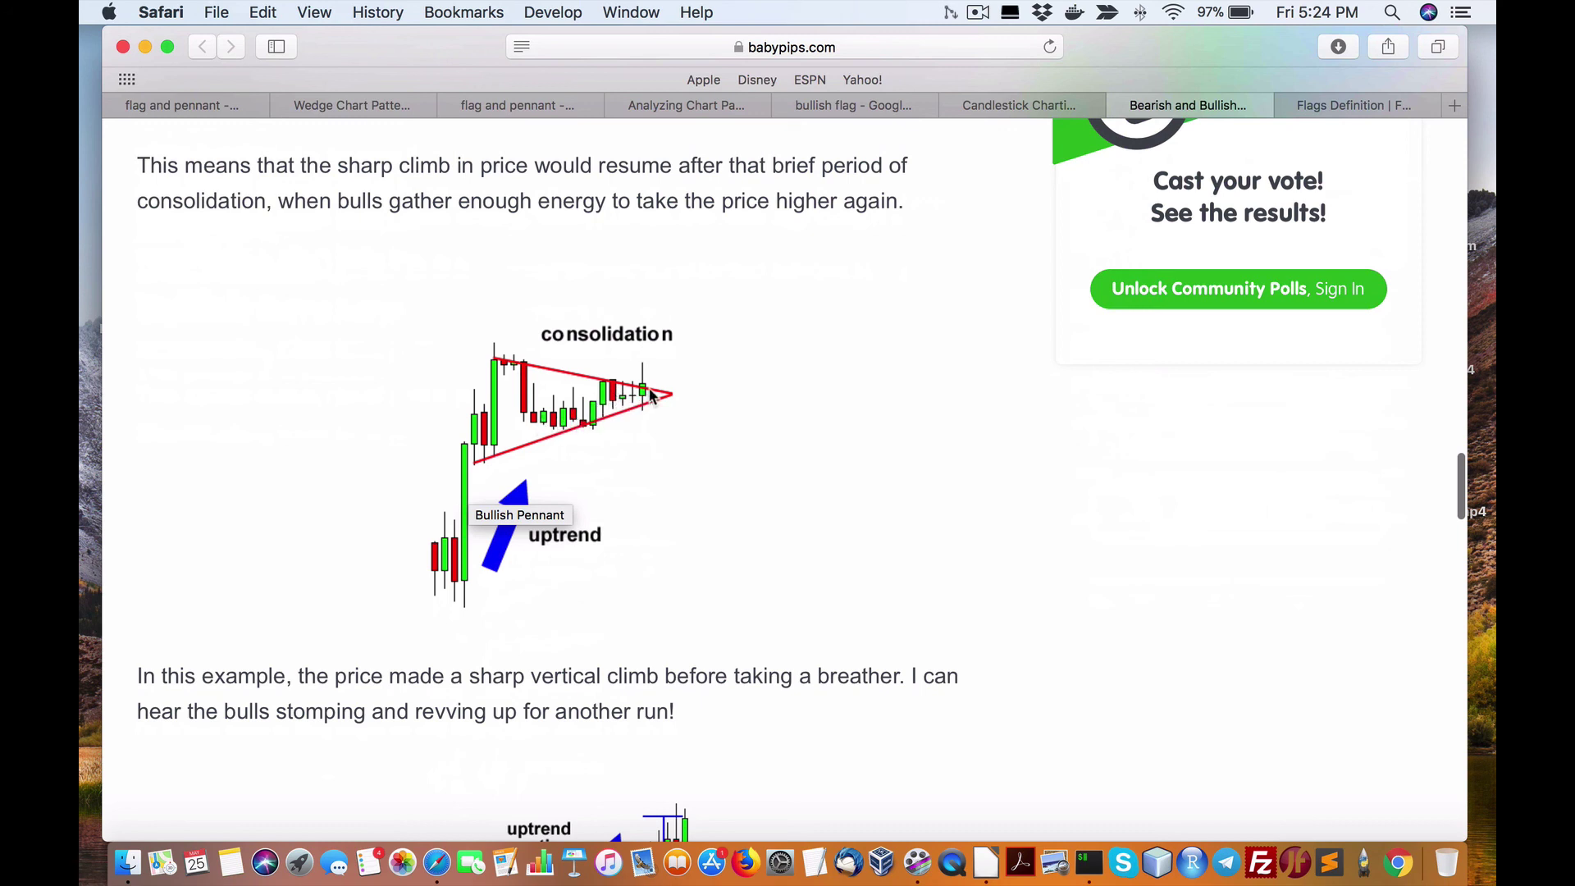
scroll(646, 488, down, 5)
scroll(647, 491, down, 10)
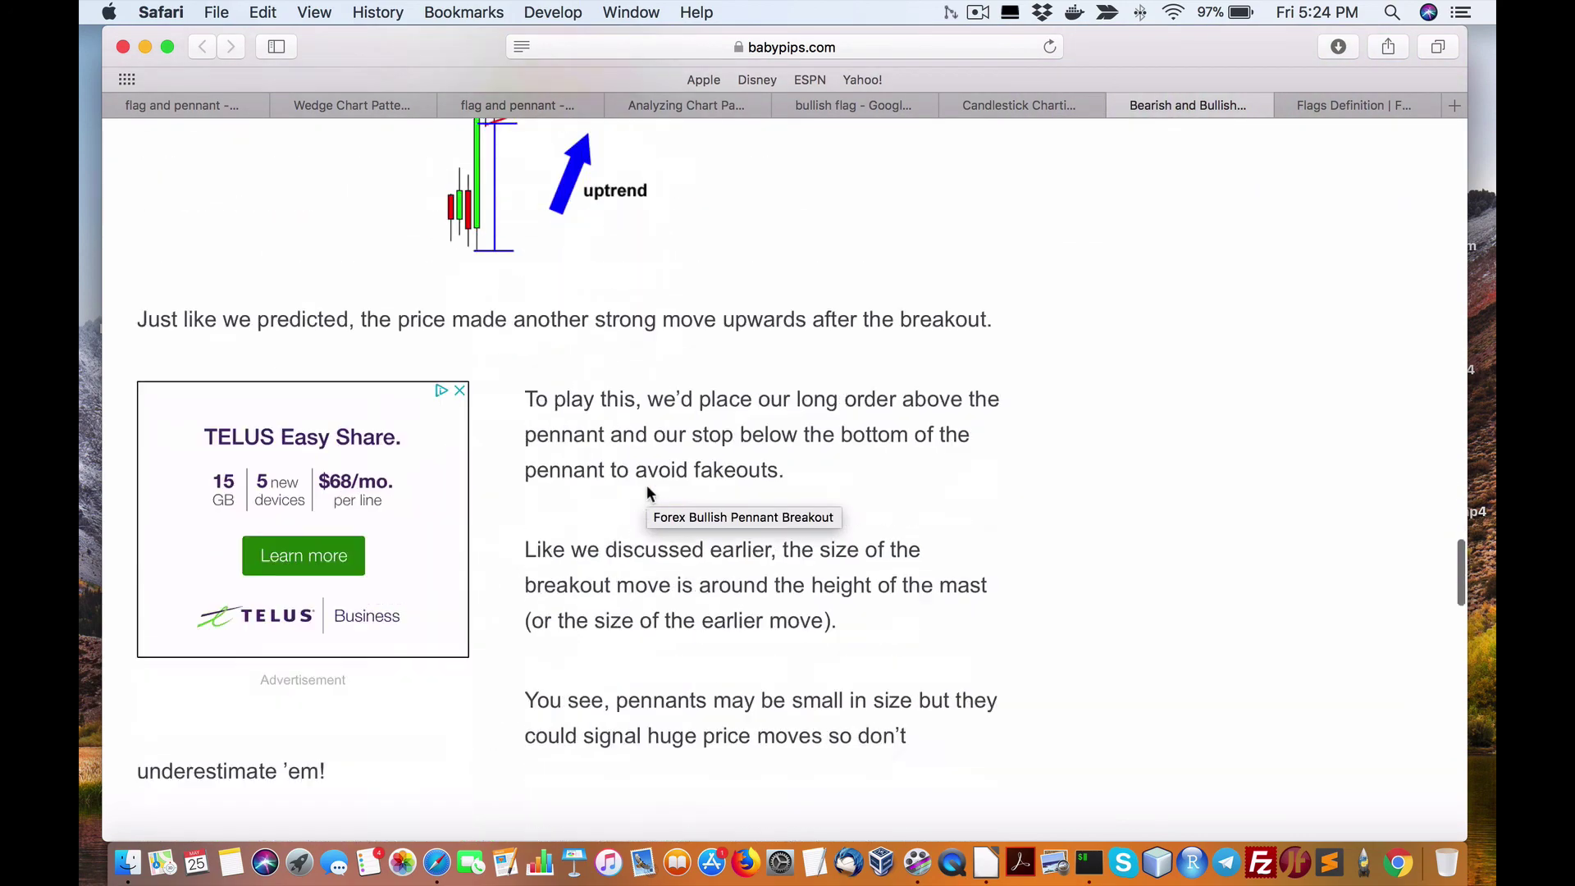
scroll(647, 491, up, 15)
scroll(647, 489, down, 15)
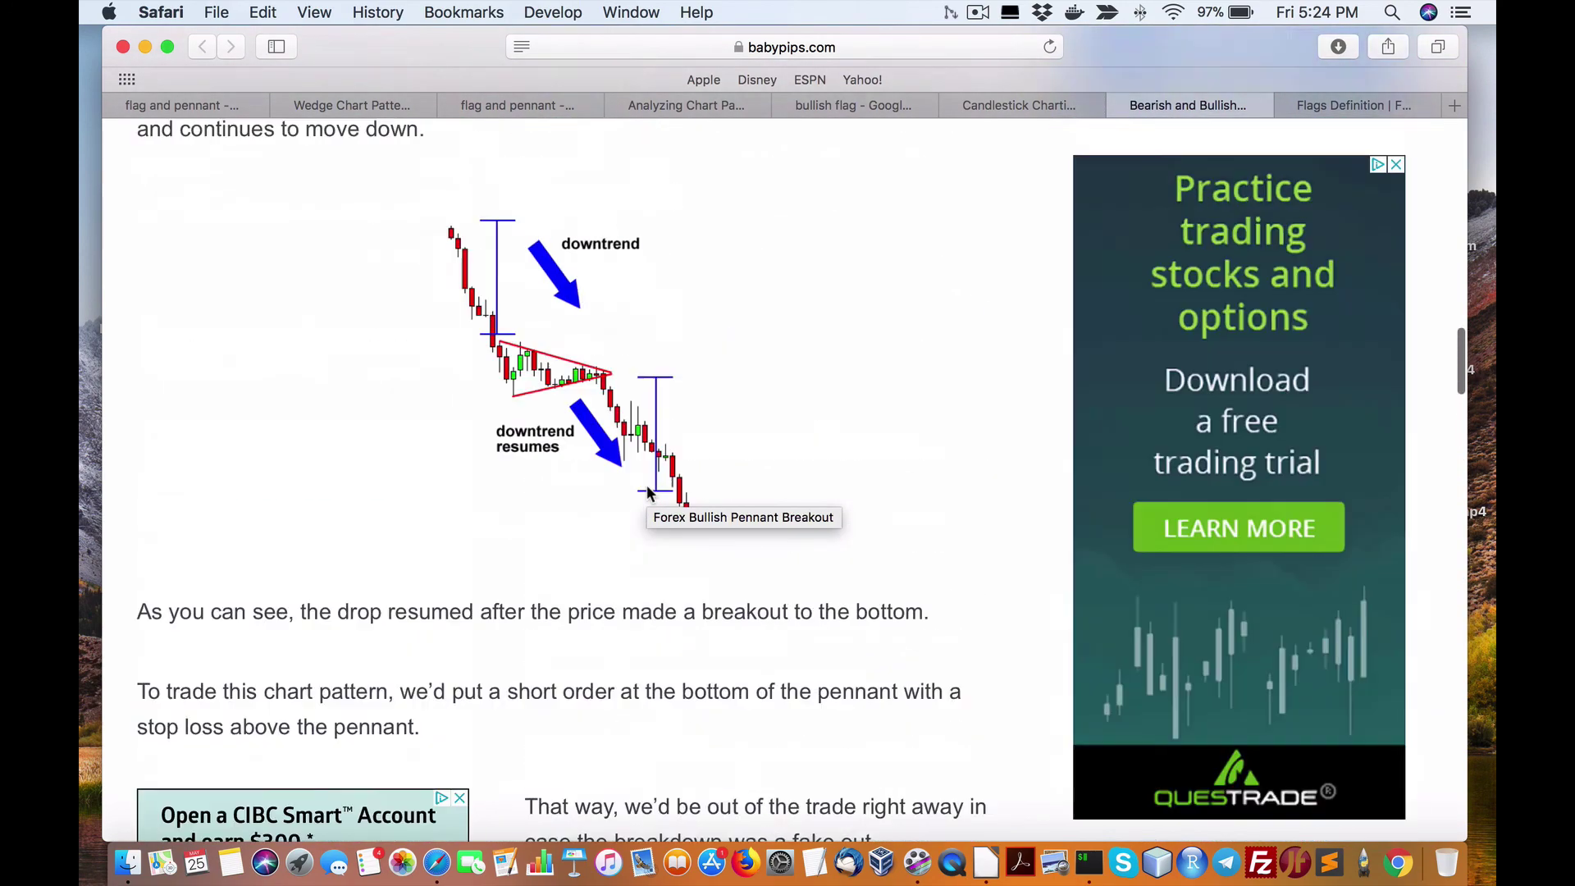
scroll(647, 490, up, 5)
scroll(647, 490, up, 13)
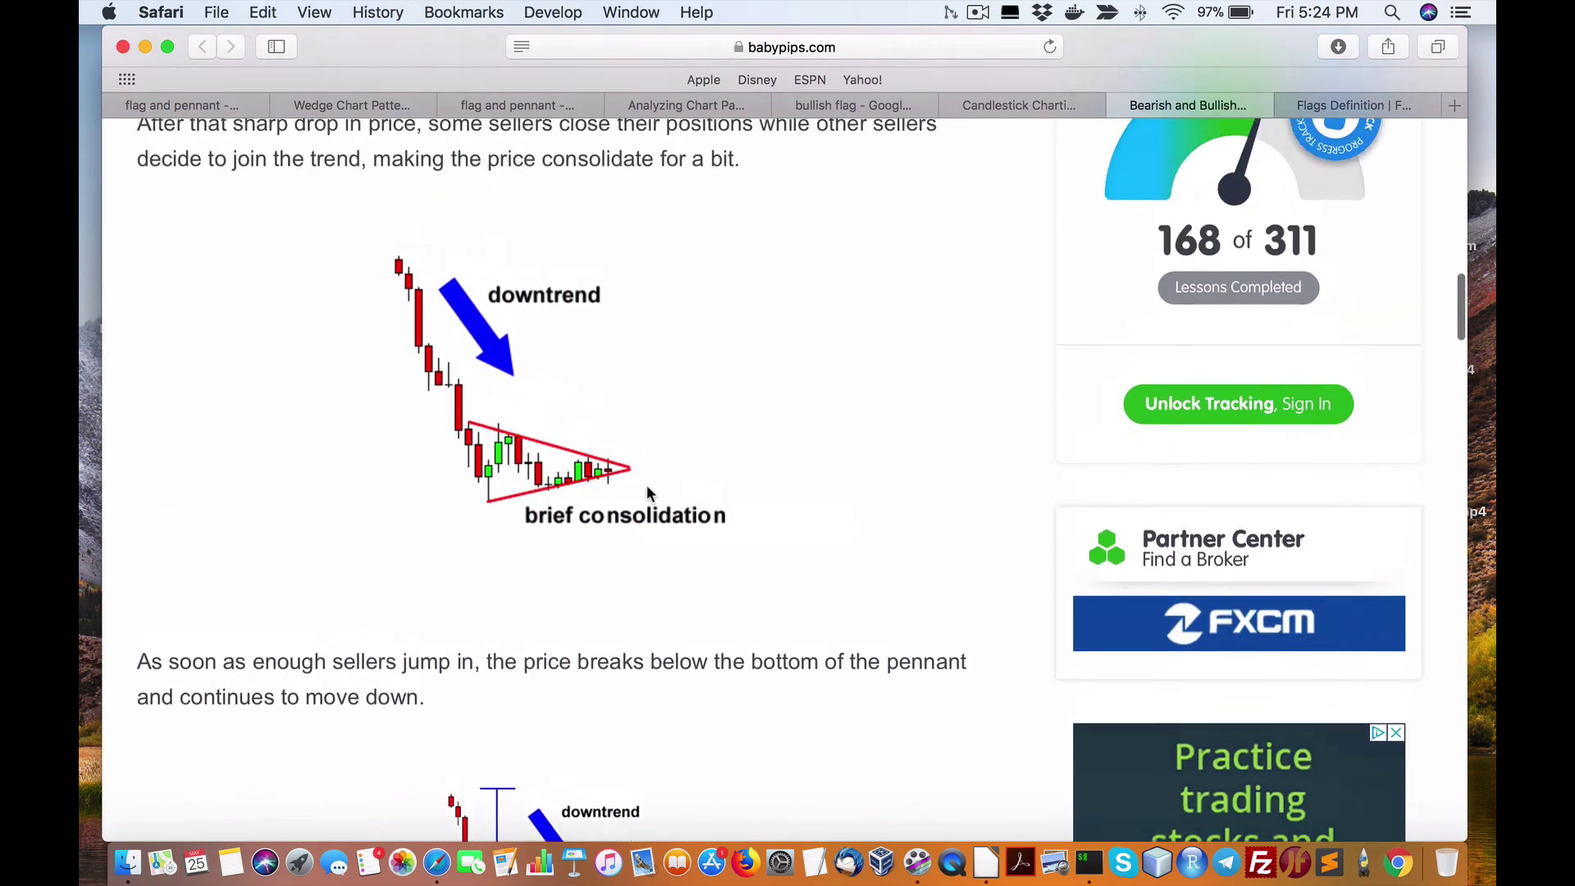
scroll(647, 490, up, 3)
scroll(647, 490, down, 12)
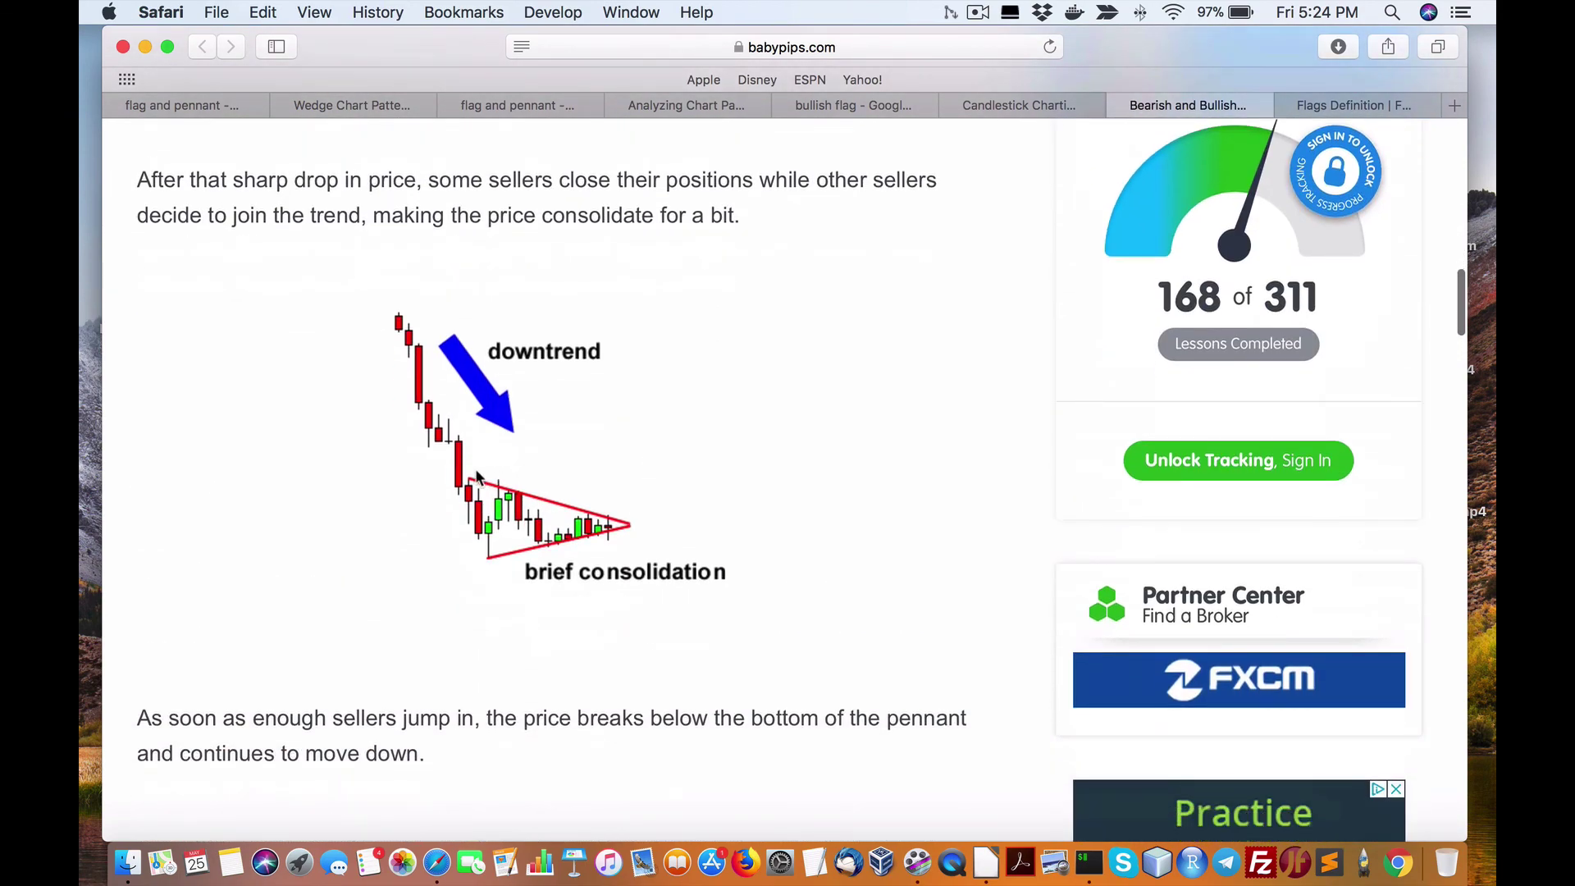
scroll(525, 529, down, 2)
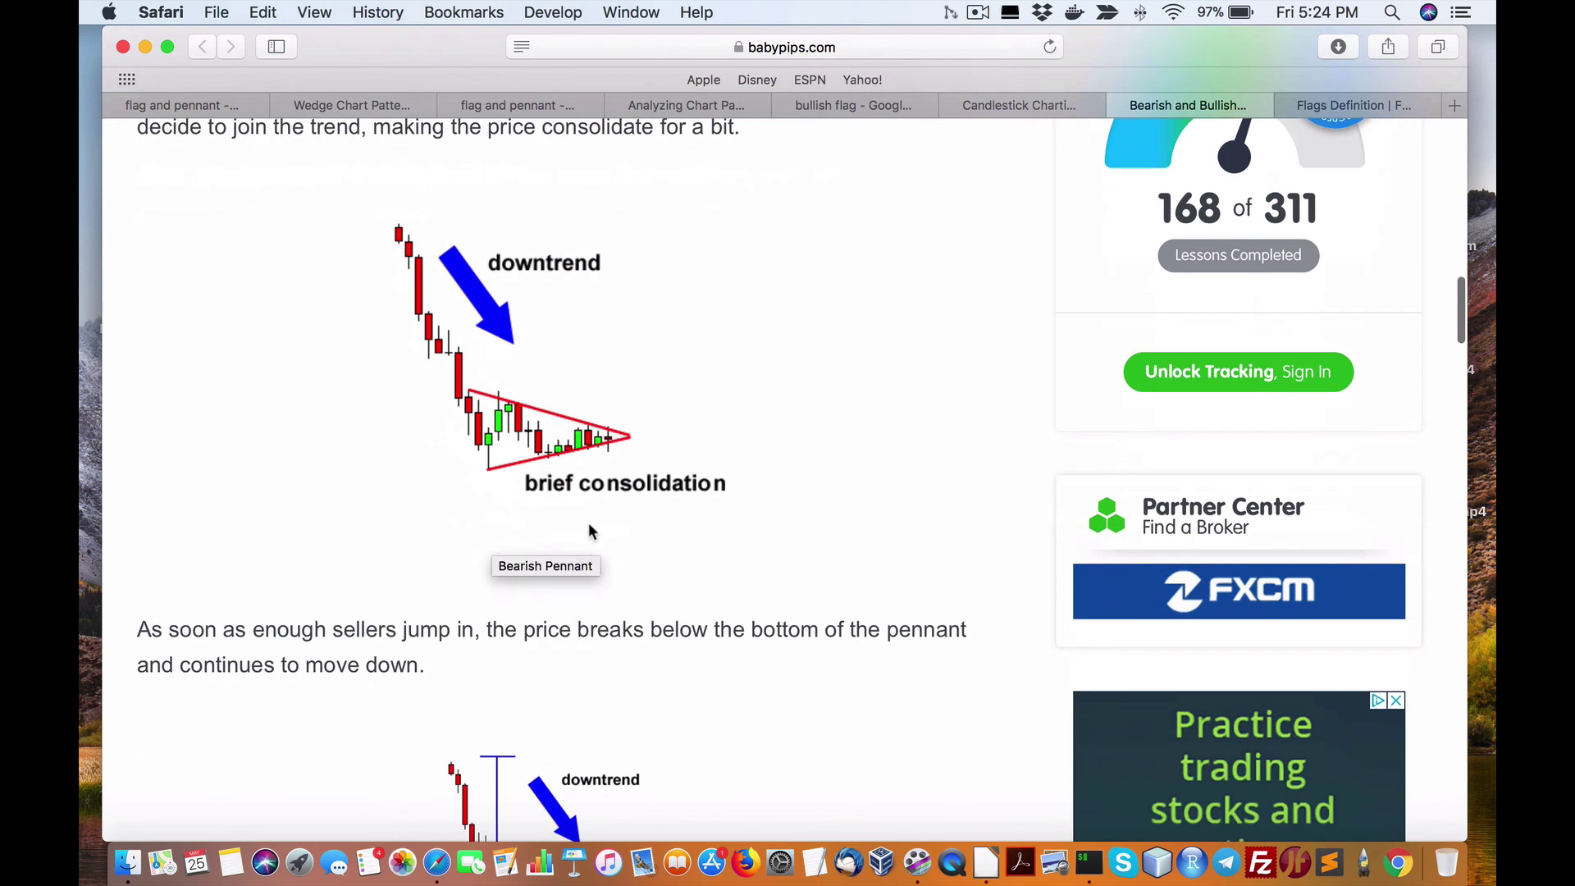
scroll(577, 528, down, 4)
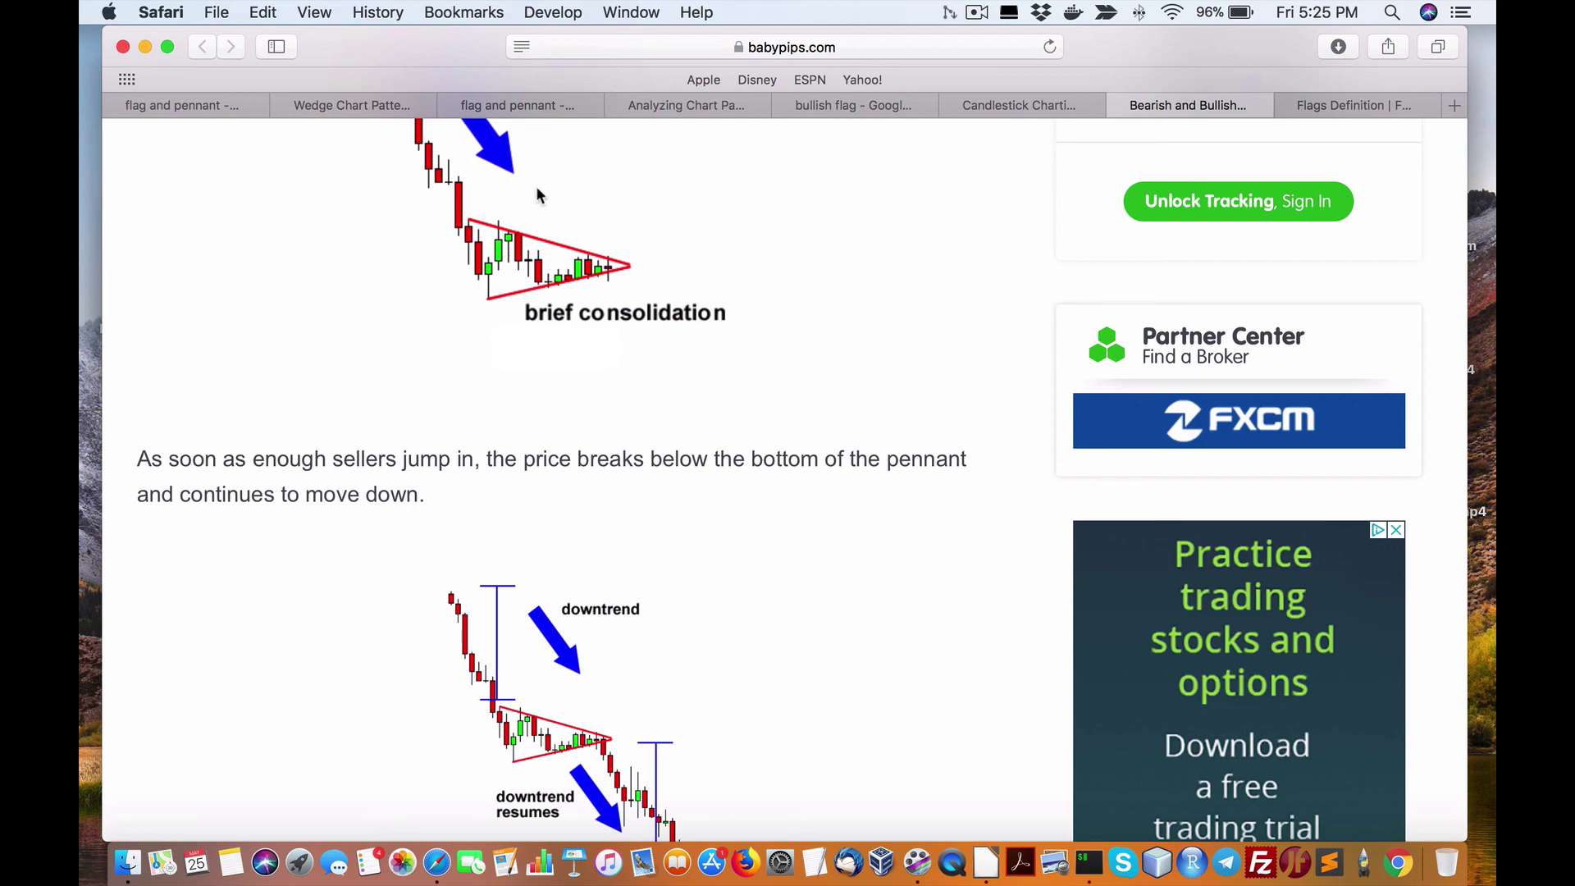
scroll(495, 328, down, 12)
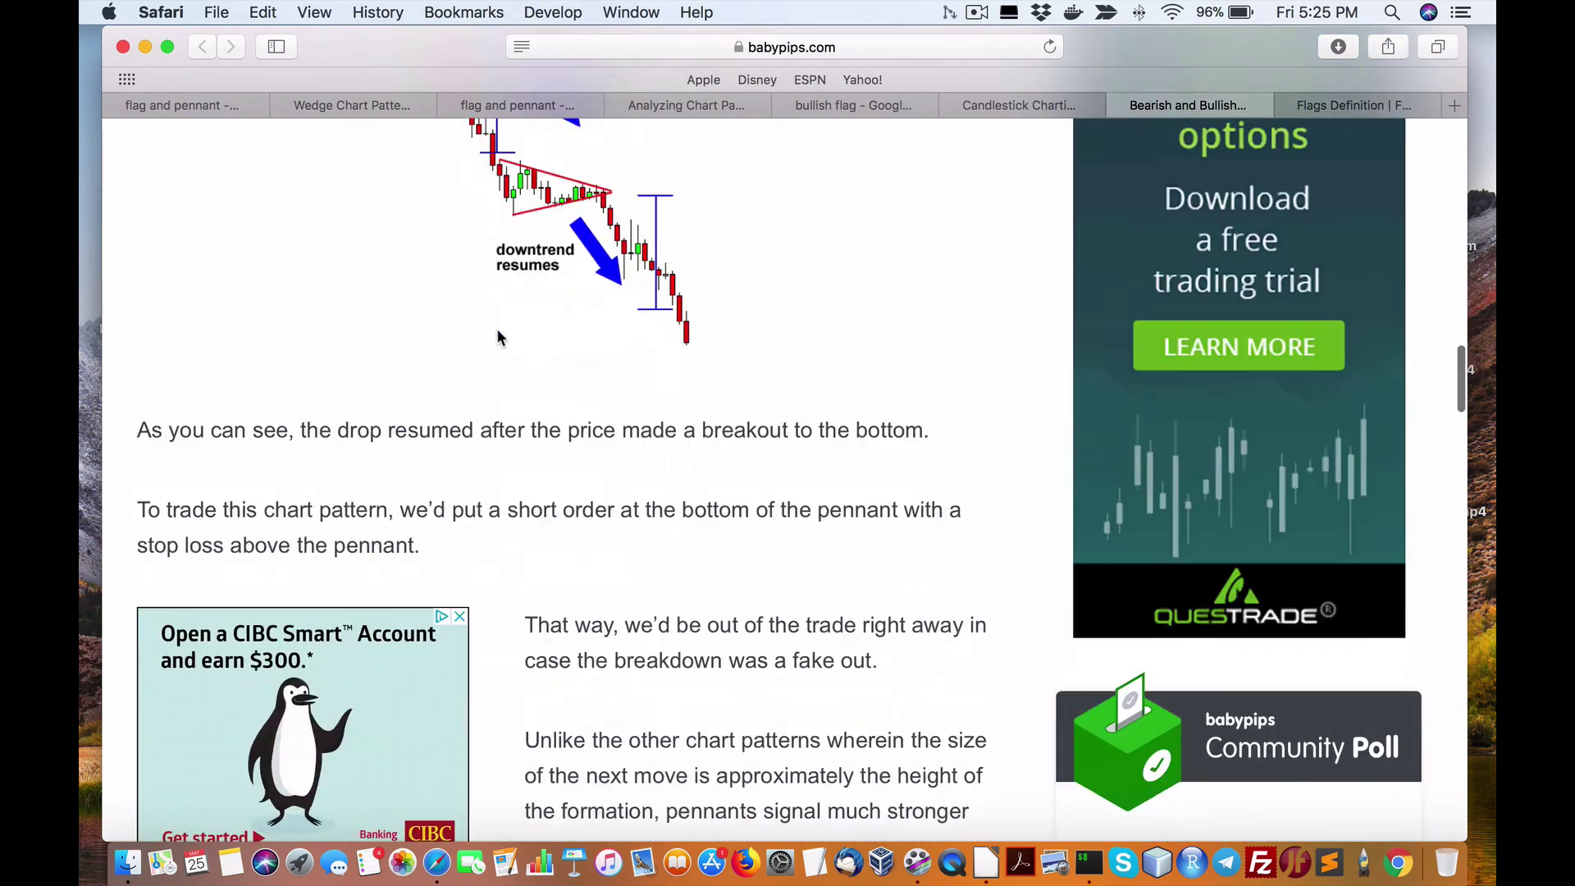
scroll(497, 329, down, 10)
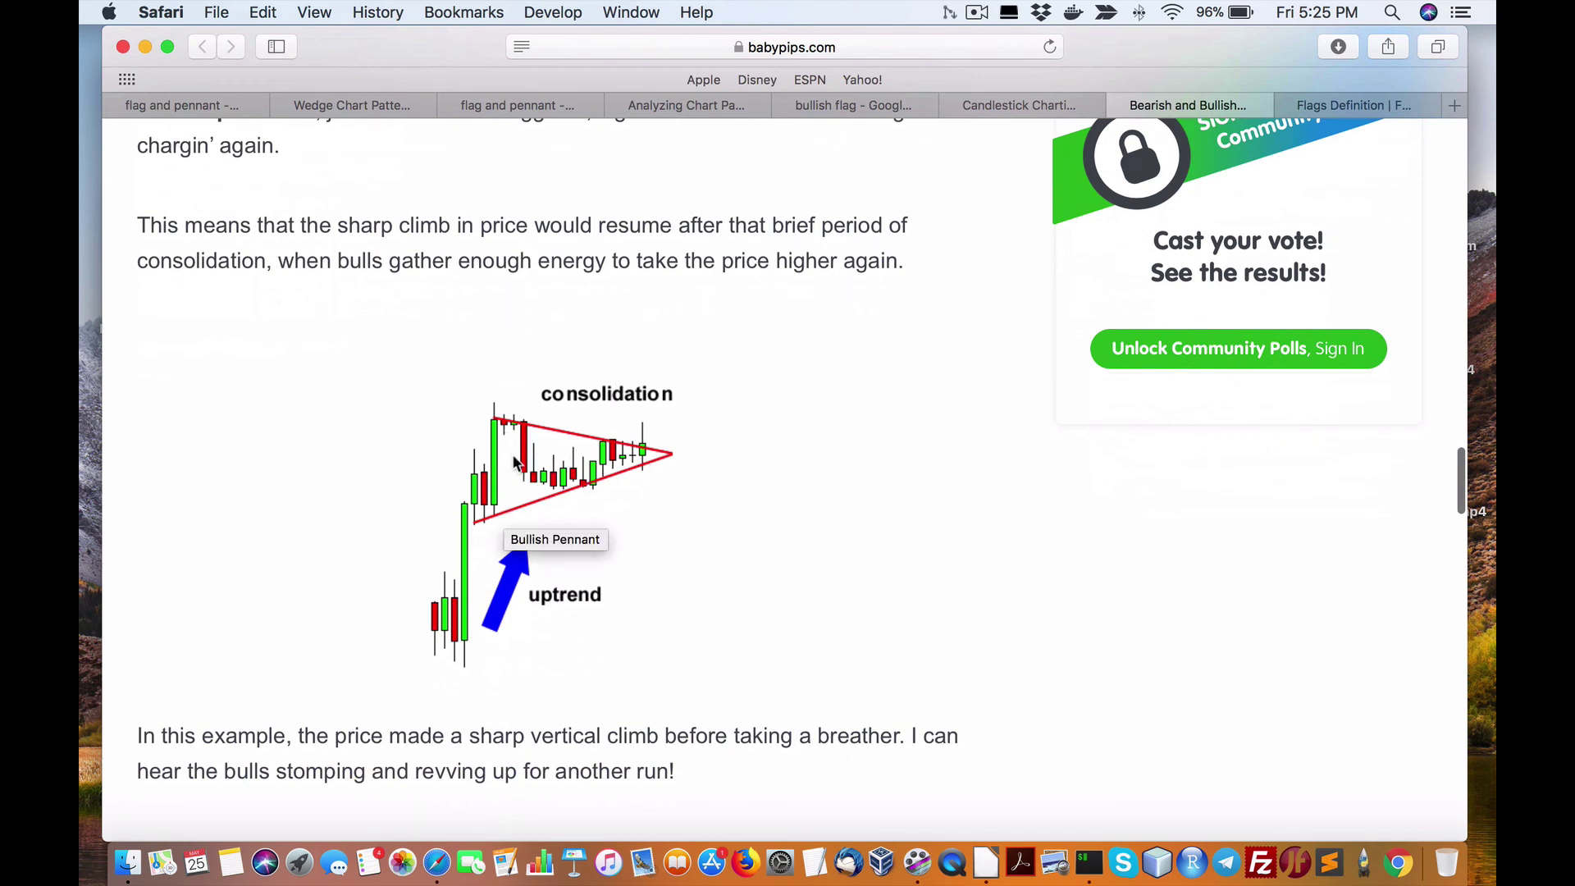
scroll(593, 471, up, 5)
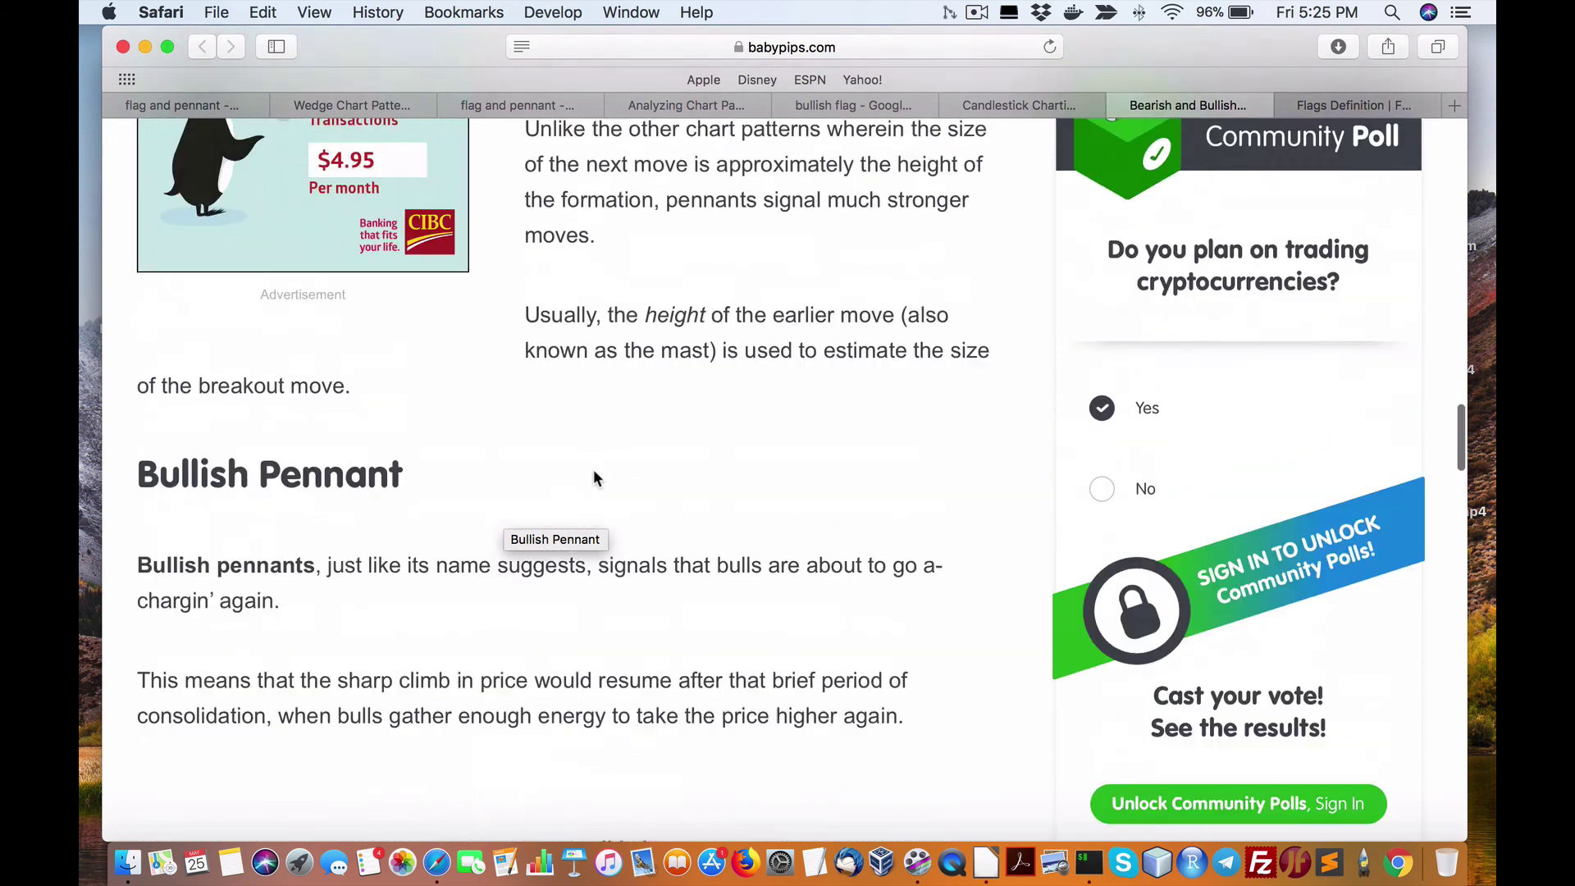
scroll(593, 472, up, 8)
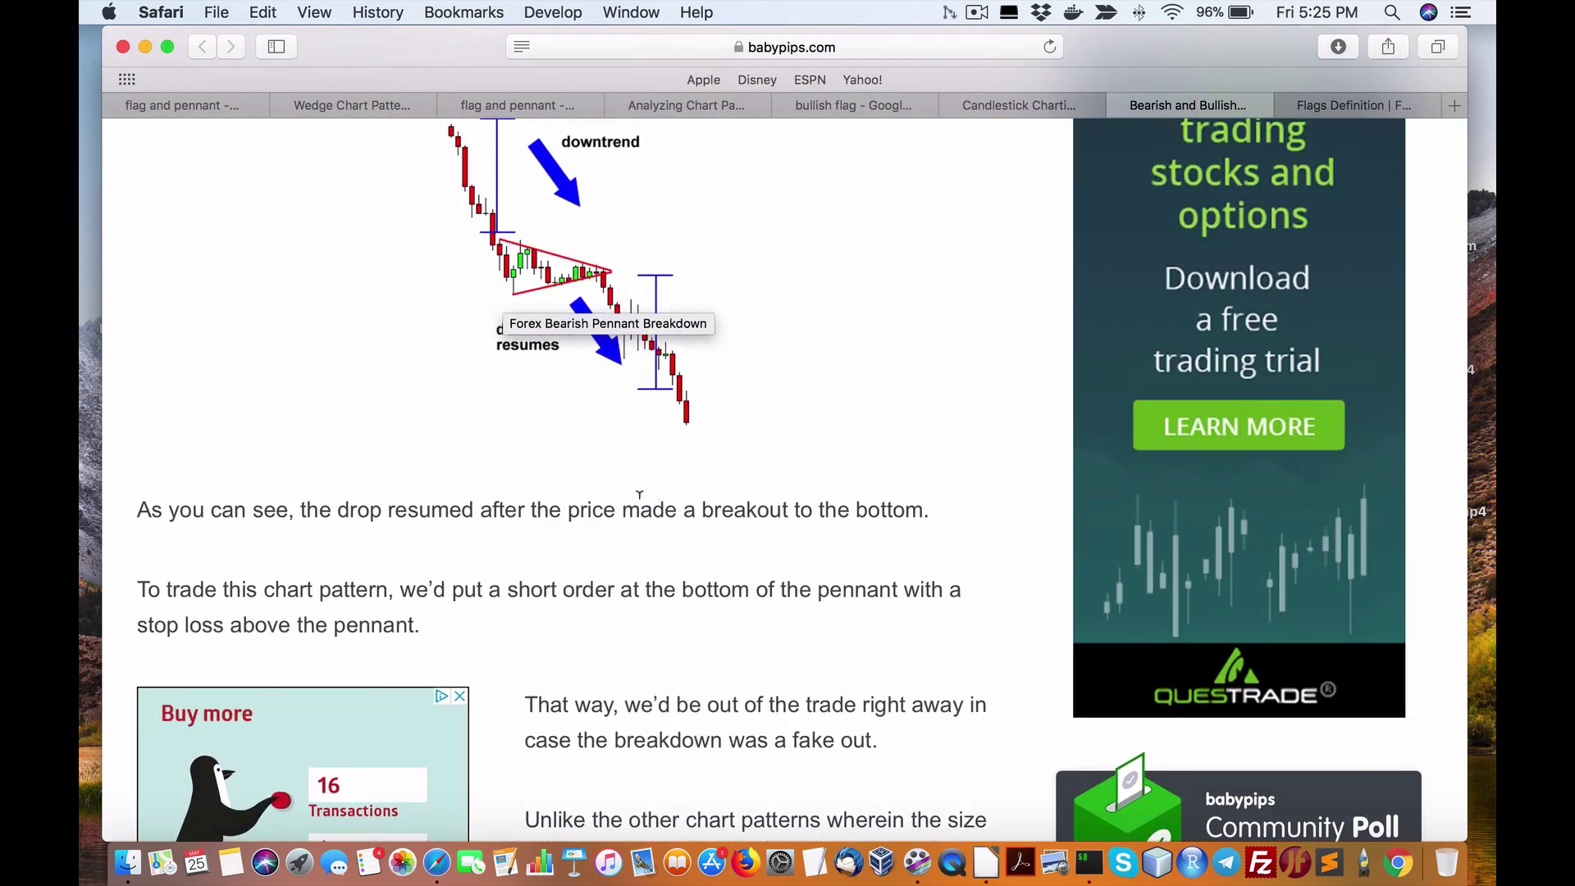
scroll(624, 501, down, 2)
scroll(624, 499, down, 12)
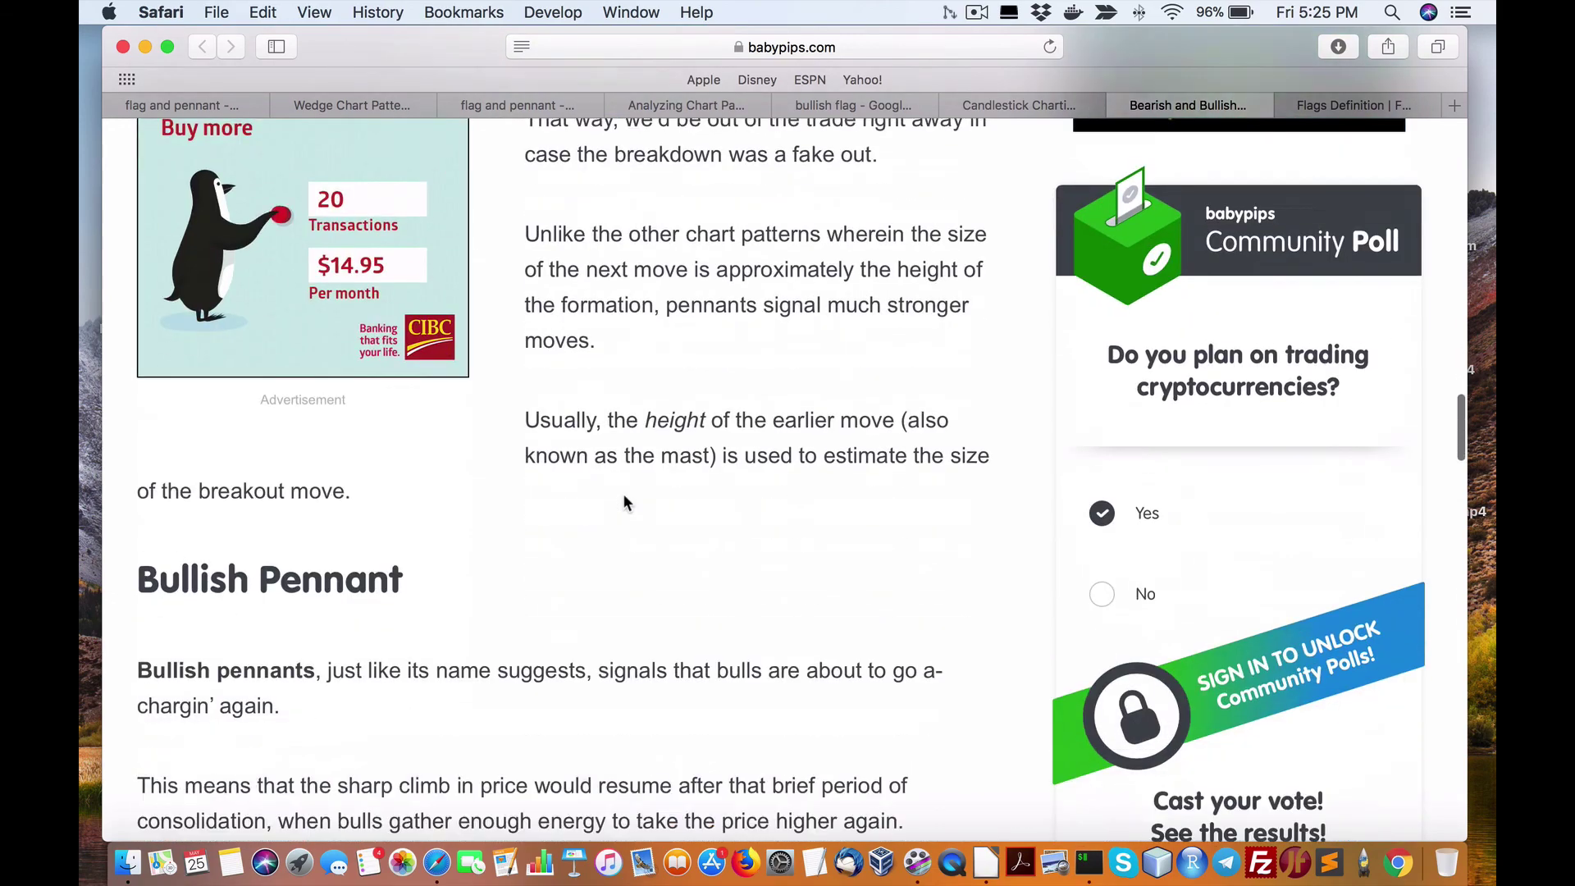